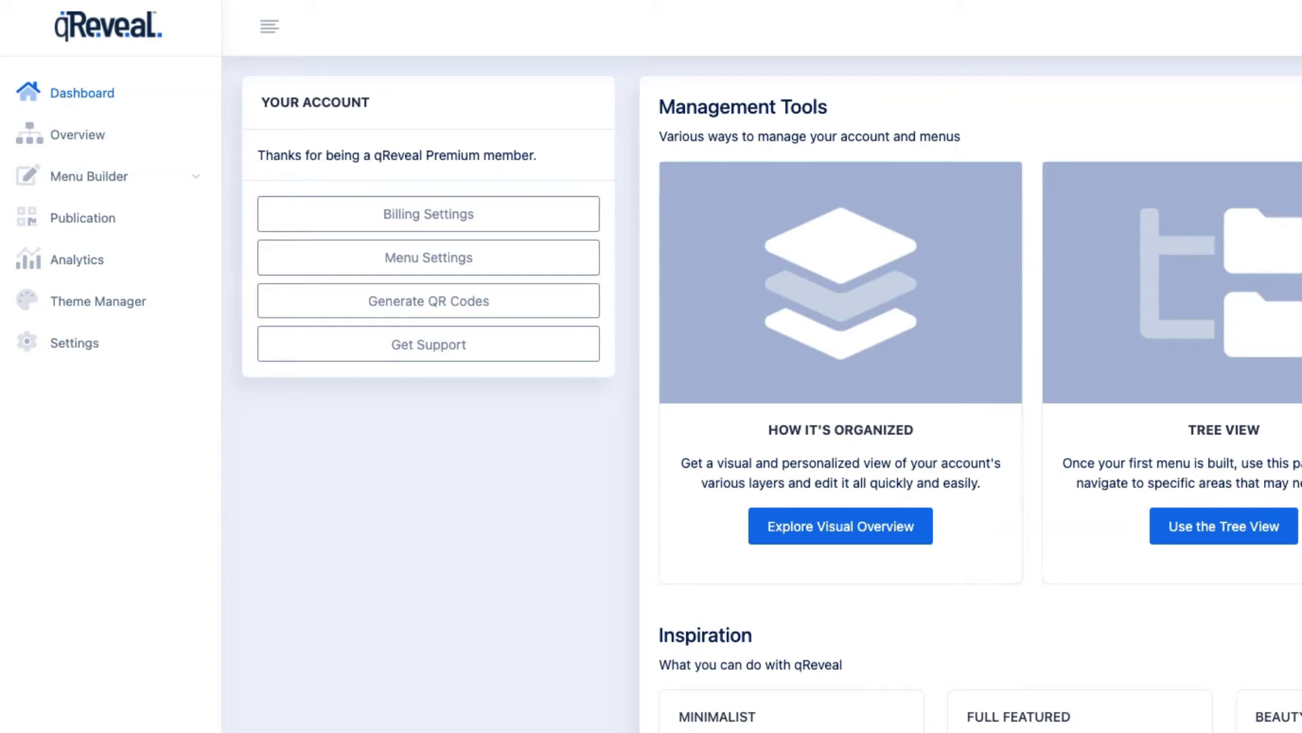
Open the Locations page under Menu Builder, which shows no locations yet.
left_click(158, 177)
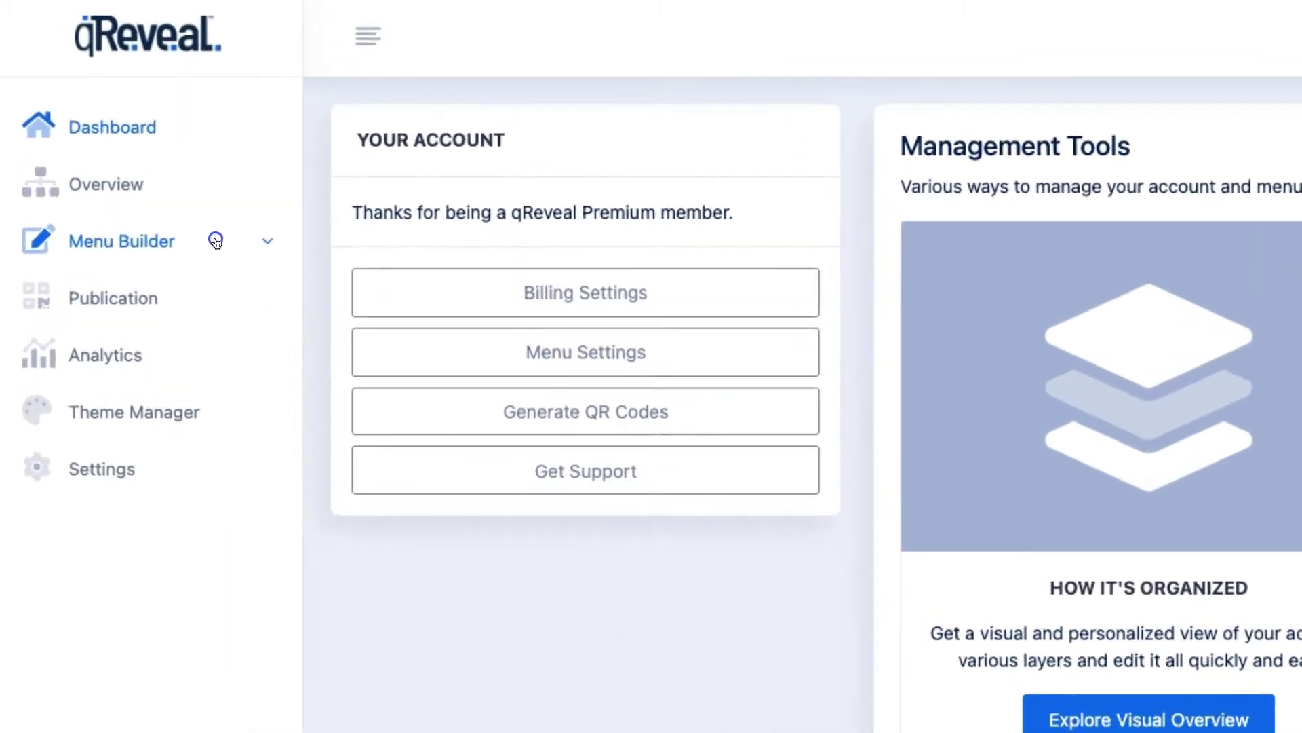
left_click(159, 179)
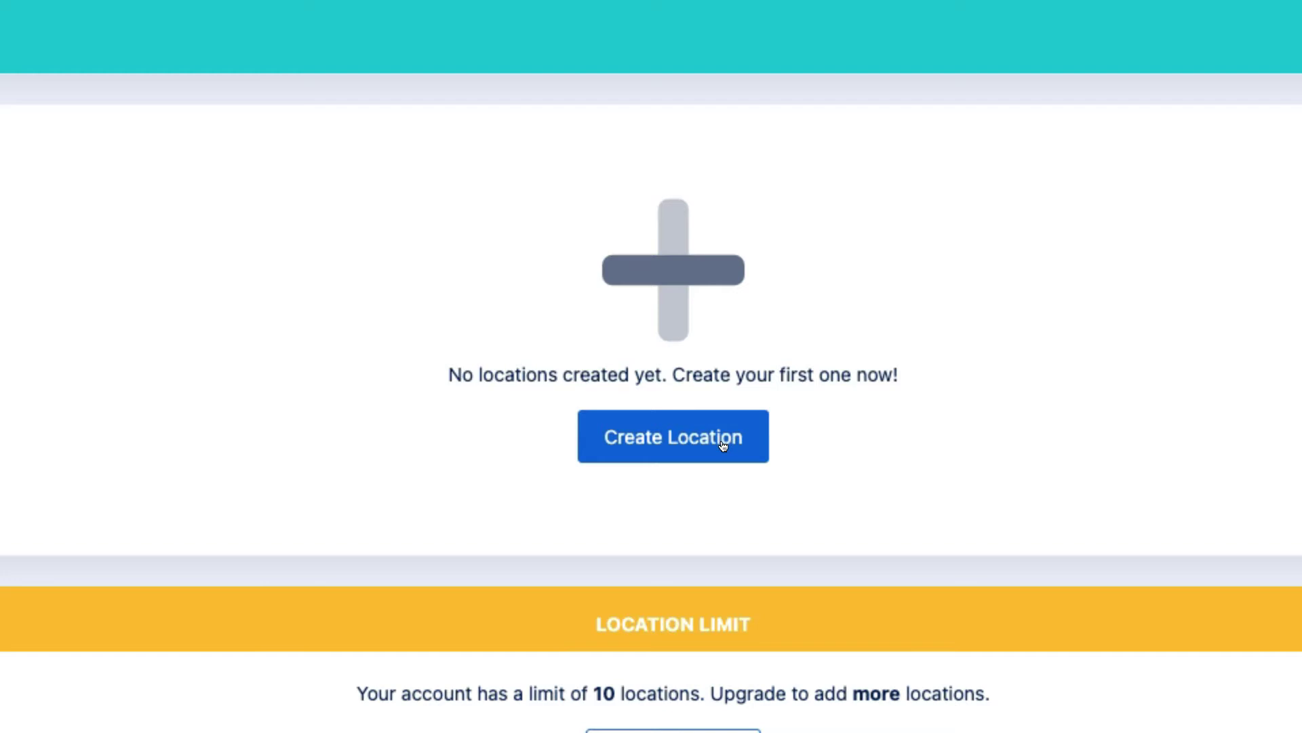
left_click(703, 461)
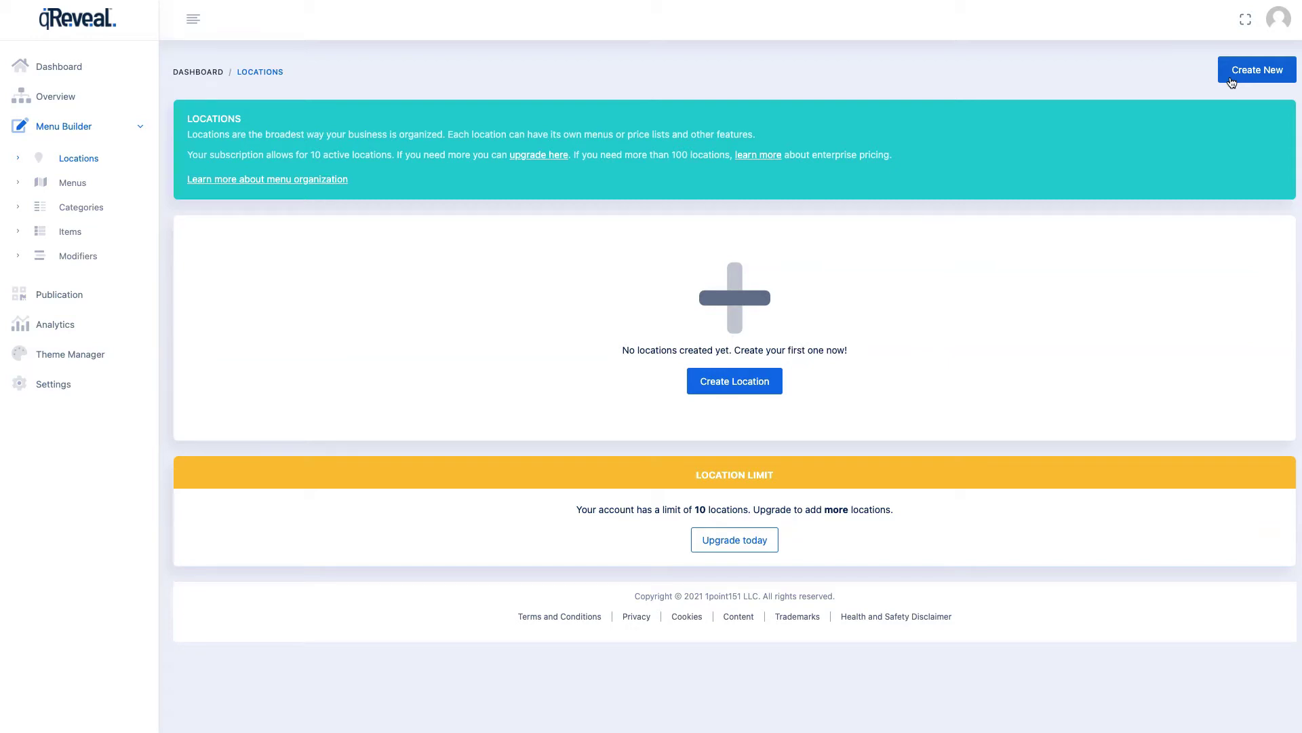
Start a new location with its status switched from Draft to Live.
left_click(1231, 80)
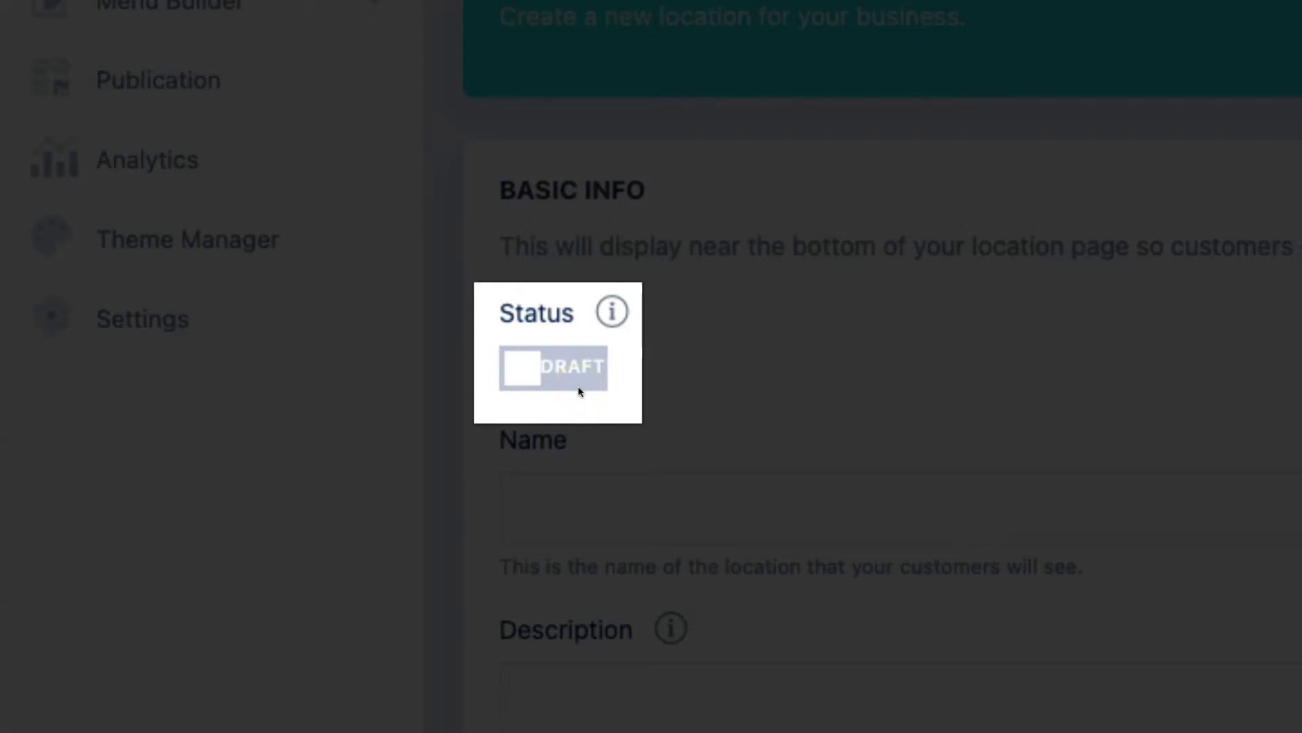
left_click(578, 386)
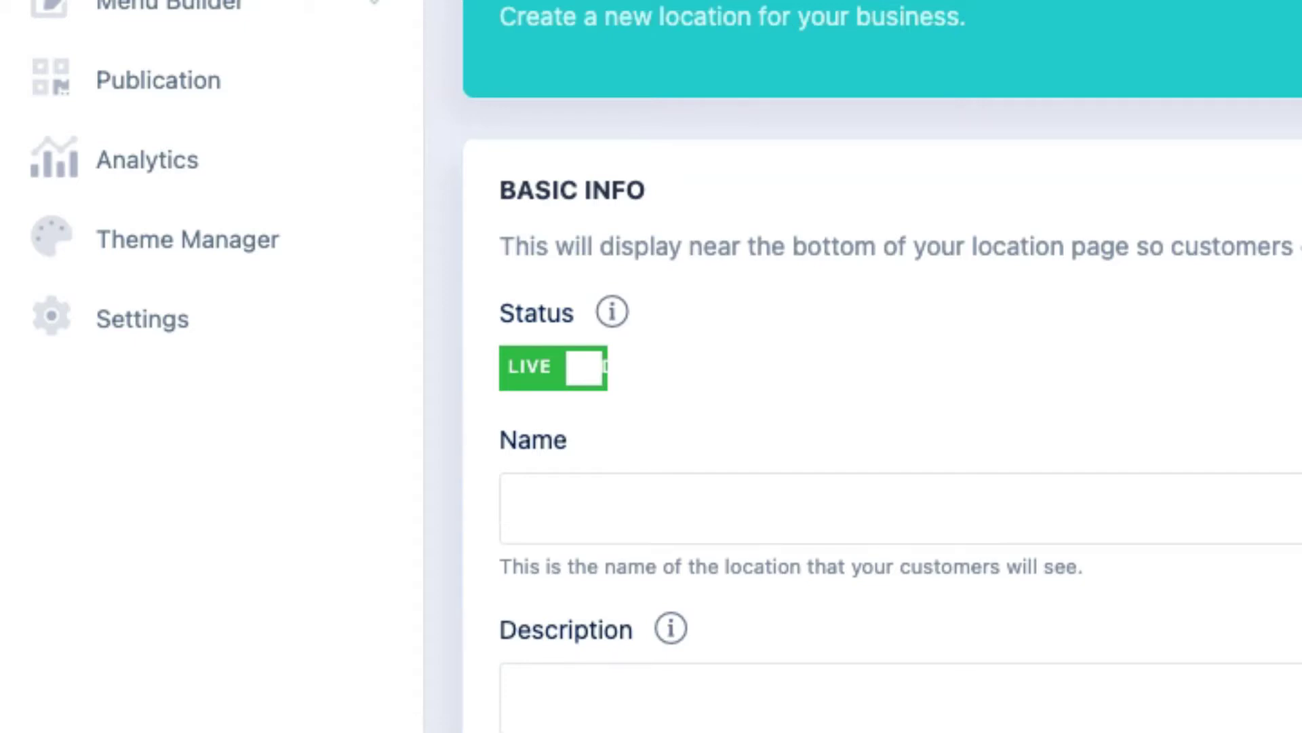
left_click(1295, 509)
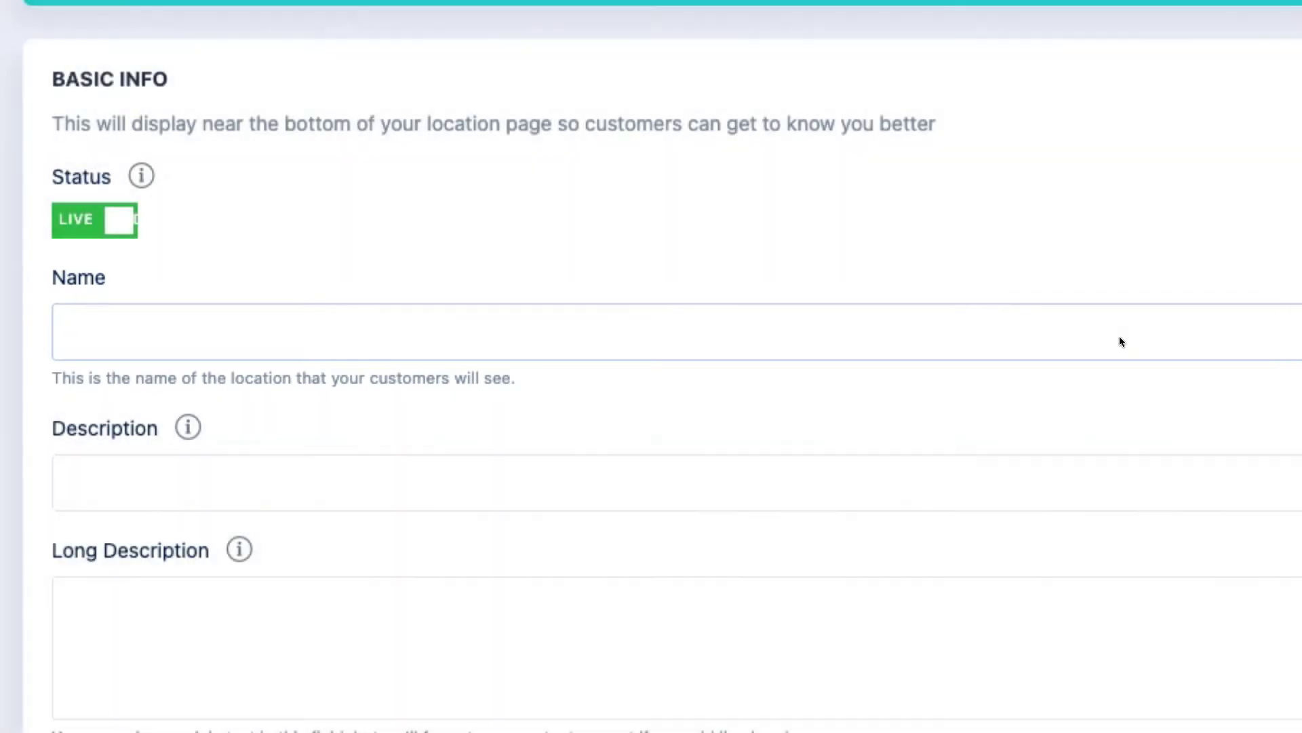
Name the location 'Main', description 'Great food', long description 'Friendly service, reasonable prices and great food'.
type("Main")
left_click(863, 475)
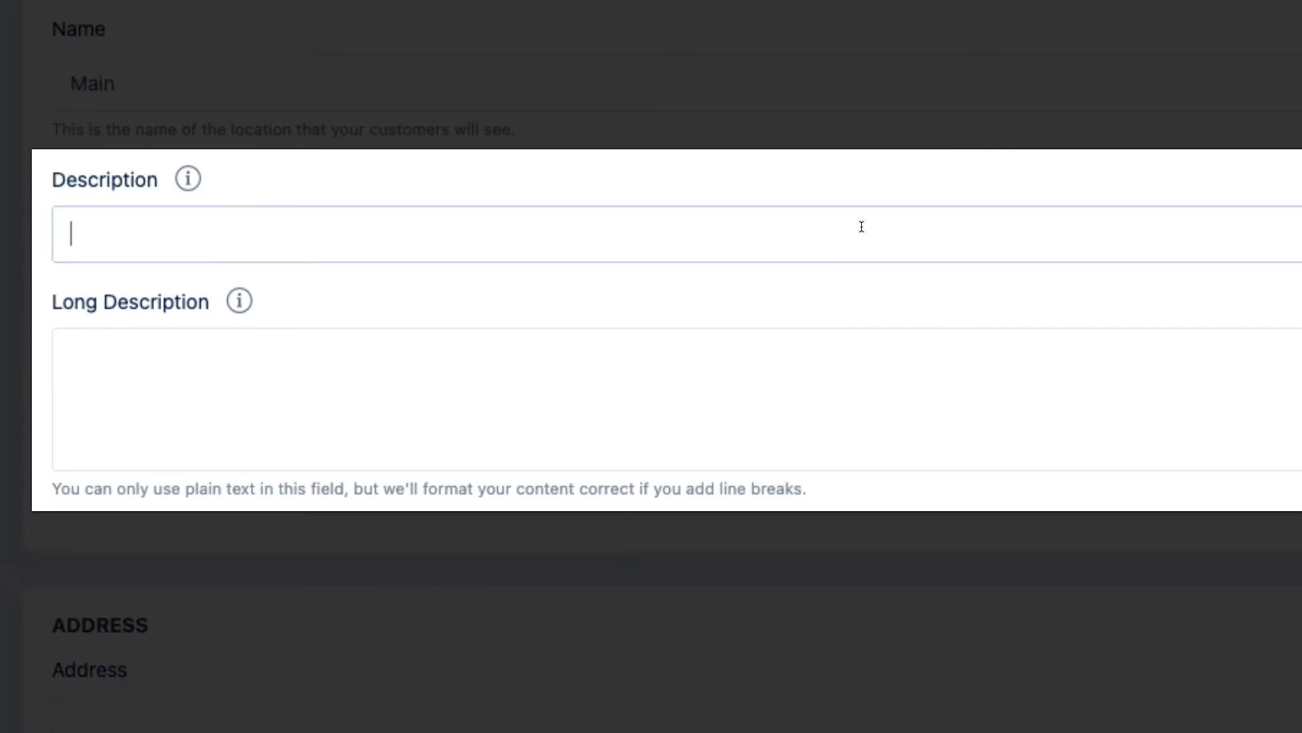
type("Great ")
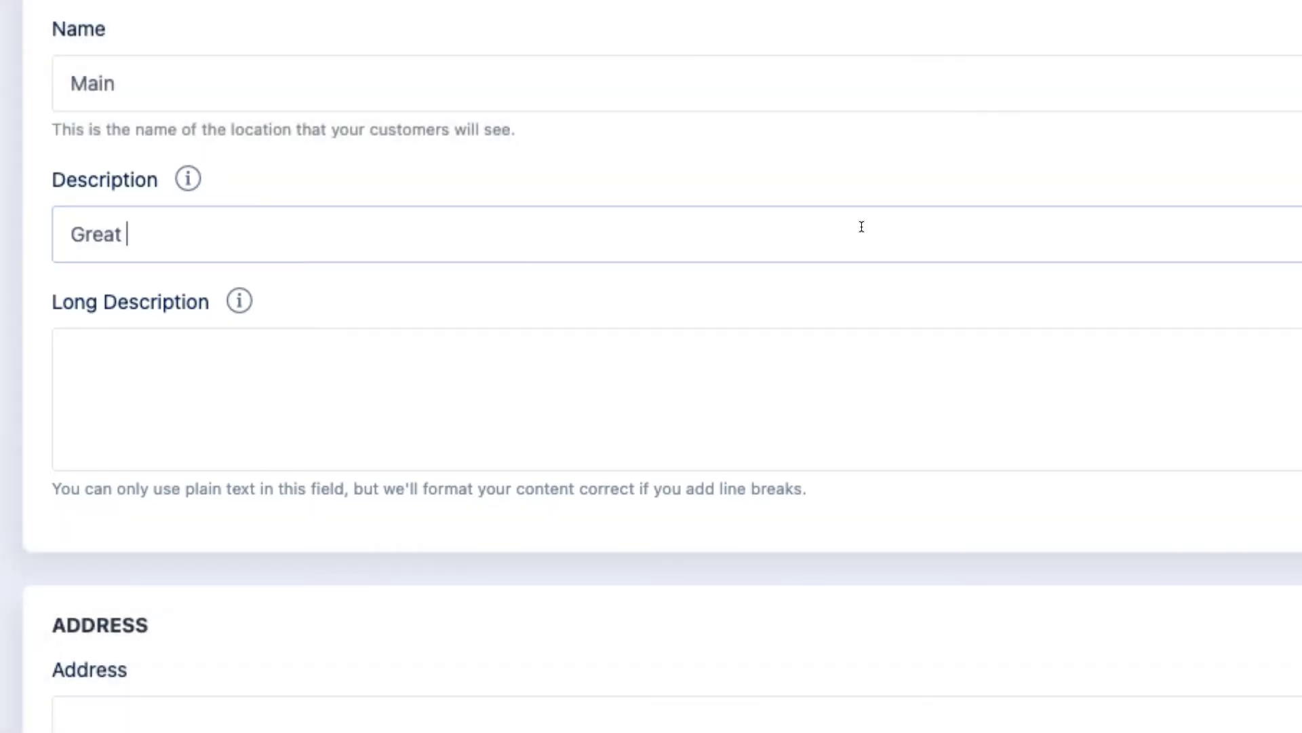
type("food")
key("Tab")
type("Fri")
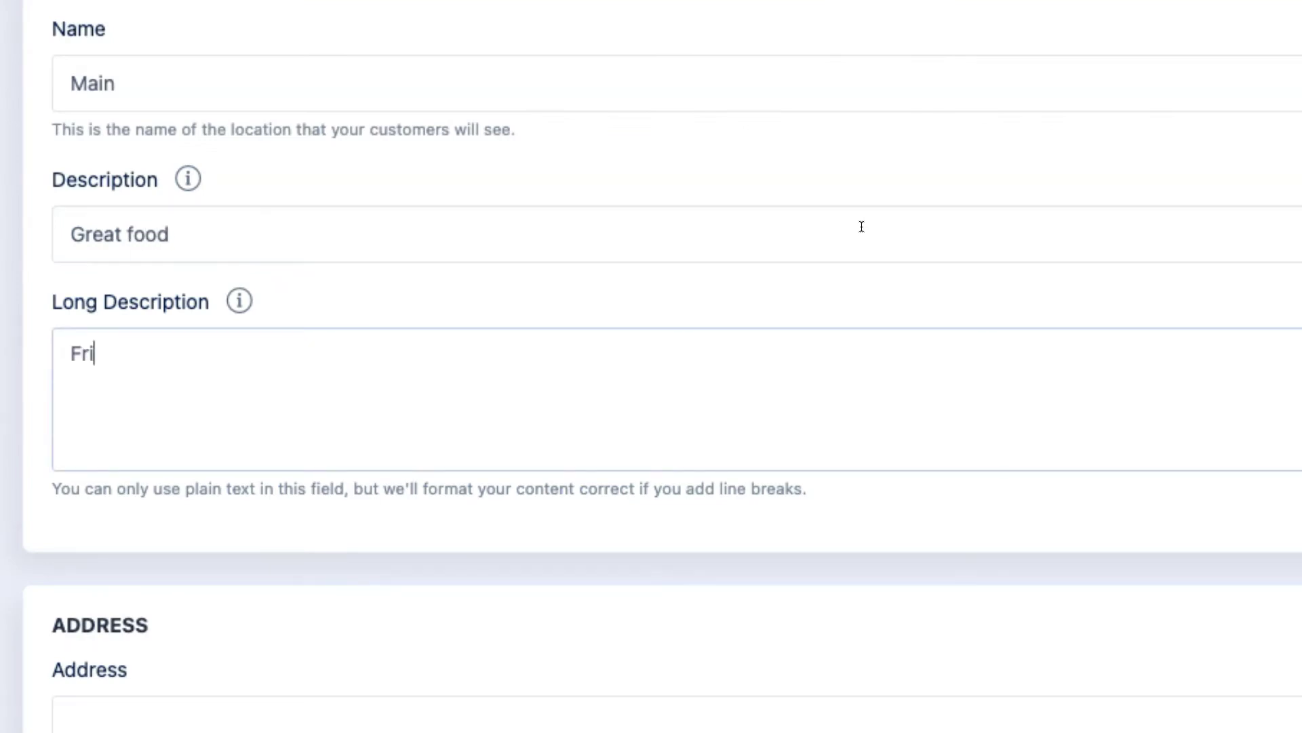
type("endly service,")
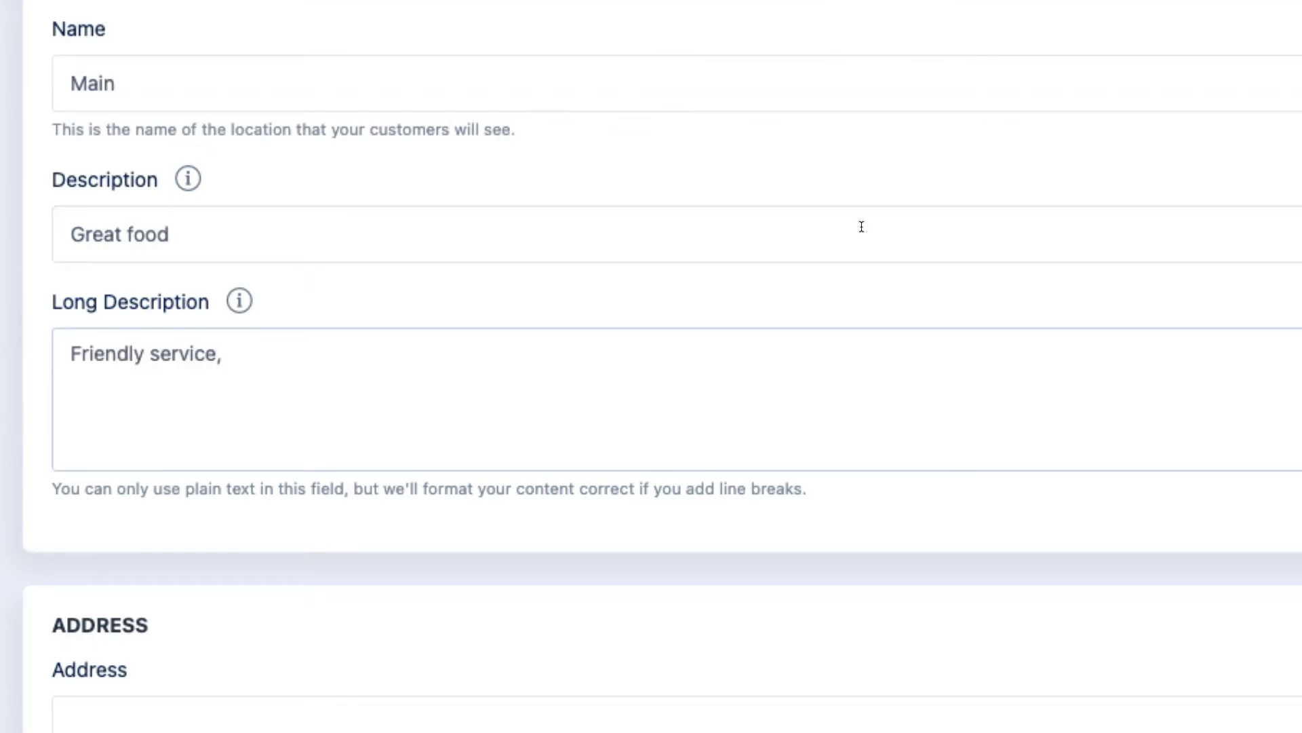
type(" reasonable prices")
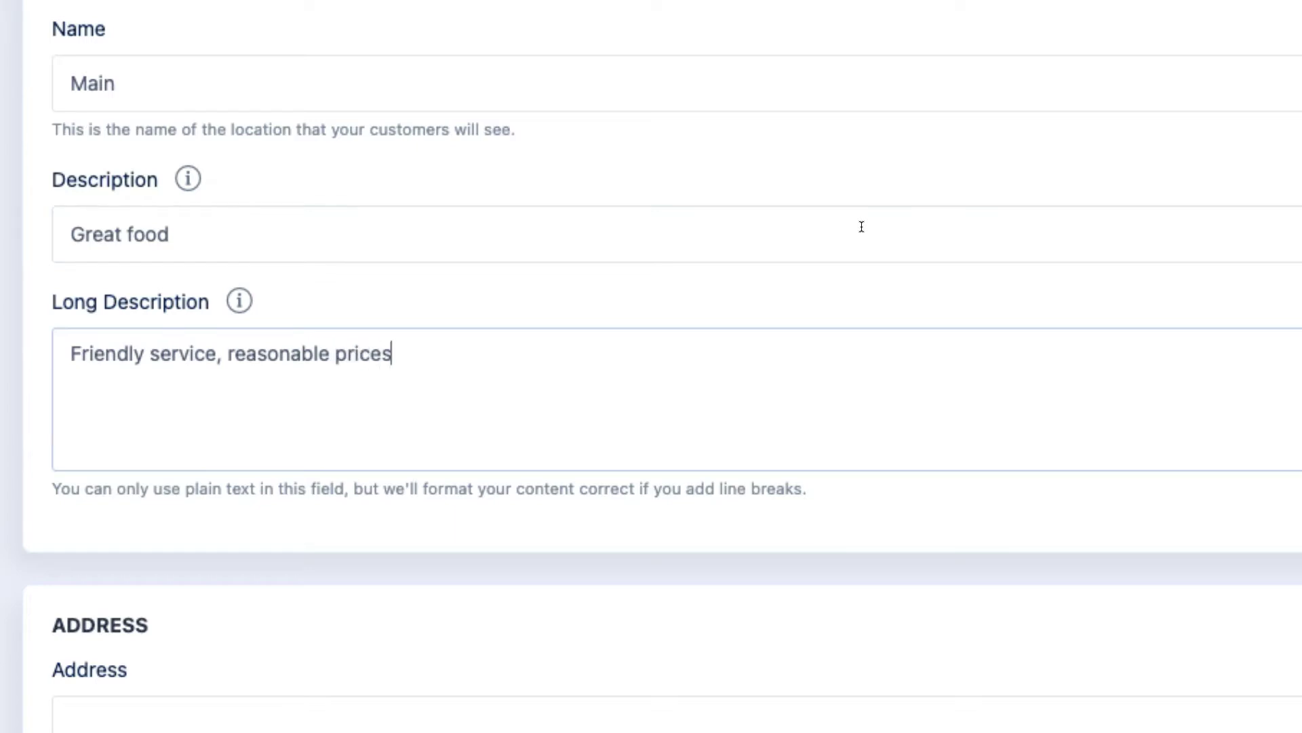
type(" and great food")
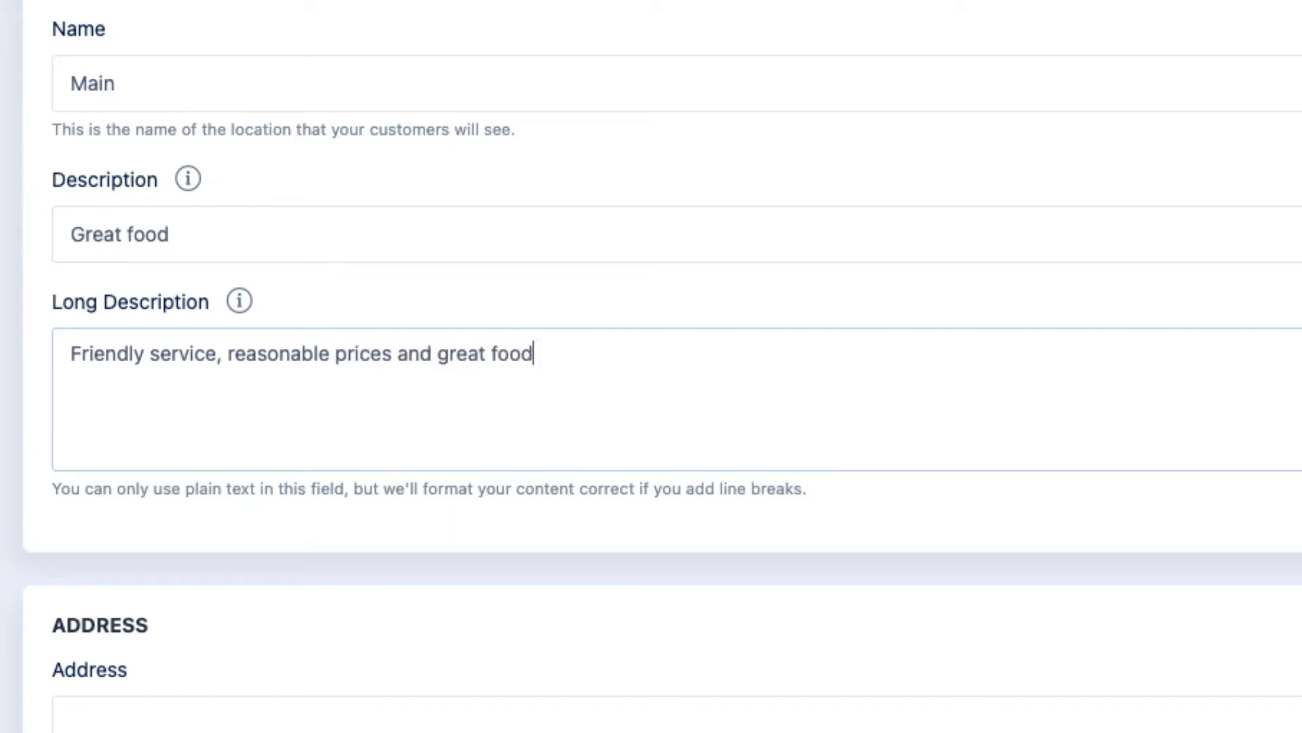
scroll(651, 367, "down", 9)
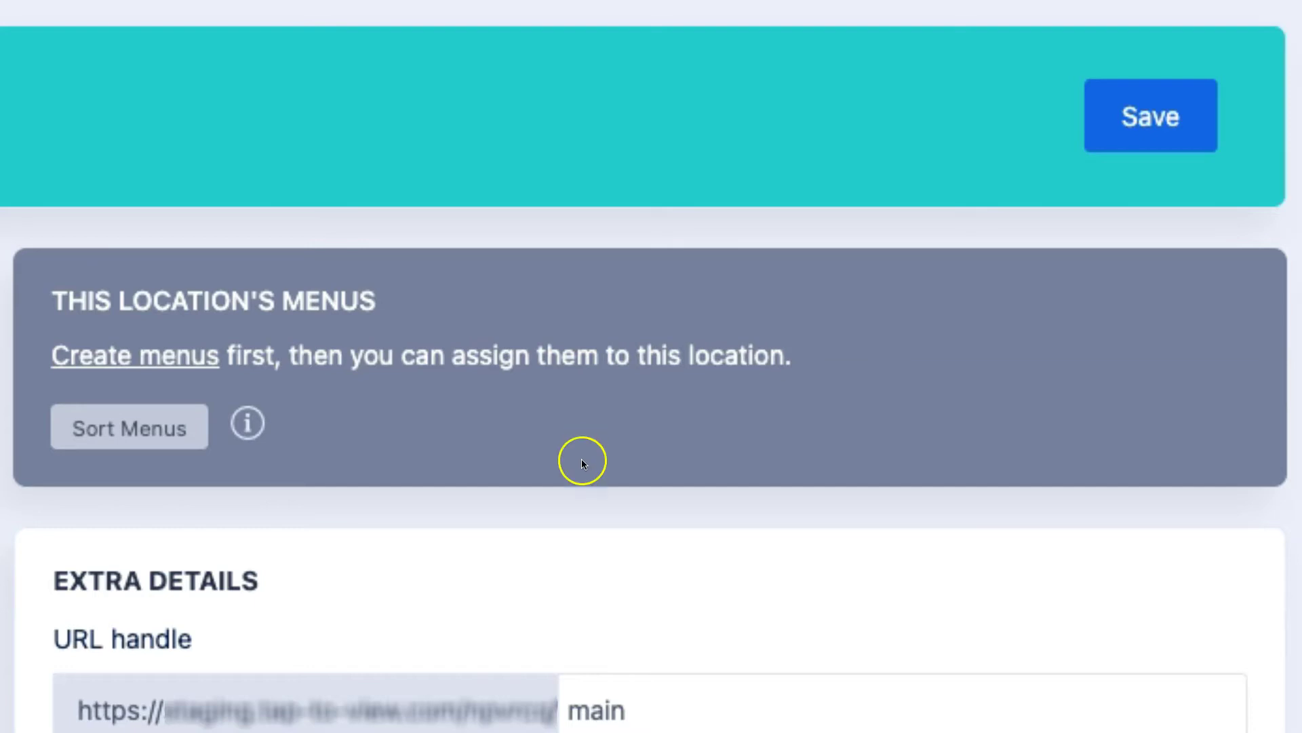
scroll(582, 460, "down", 5)
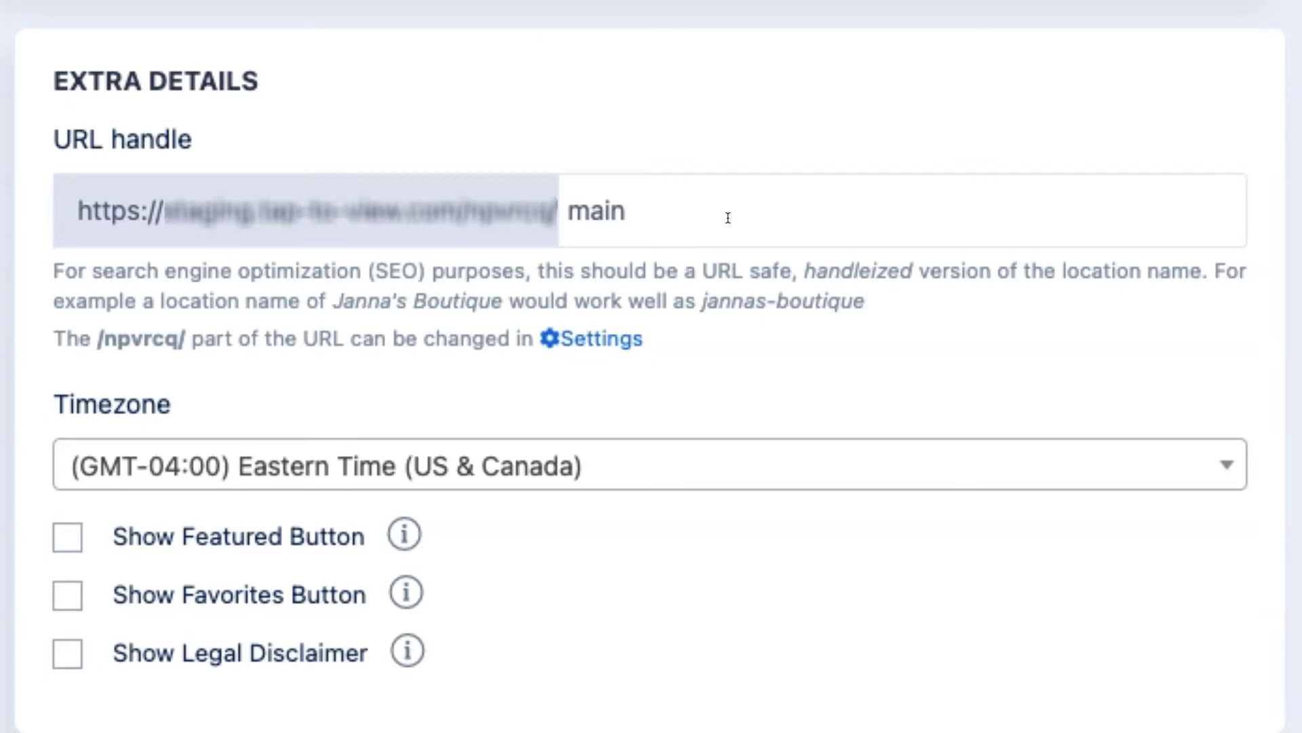
Keep Eastern Time and enable Show Featured Button, Show Favorites Button and Show Legal Disclaimer.
left_click(745, 462)
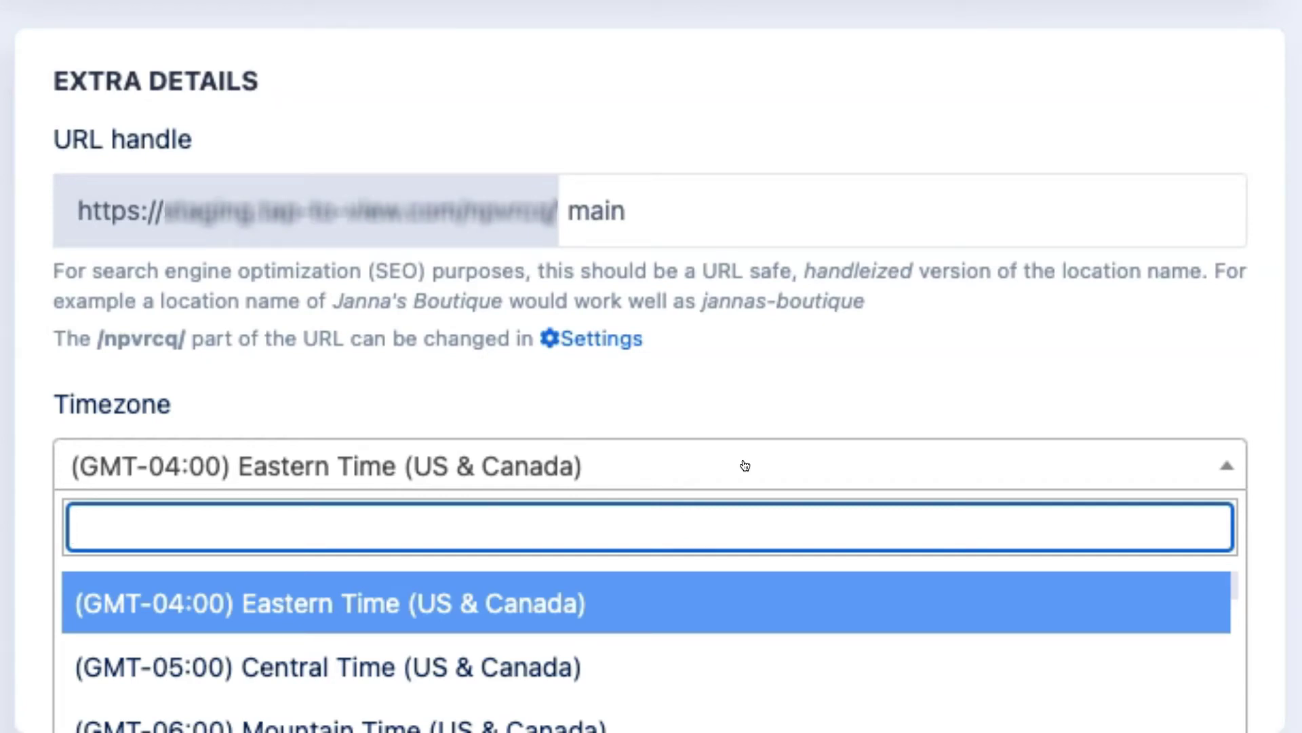
left_click(814, 397)
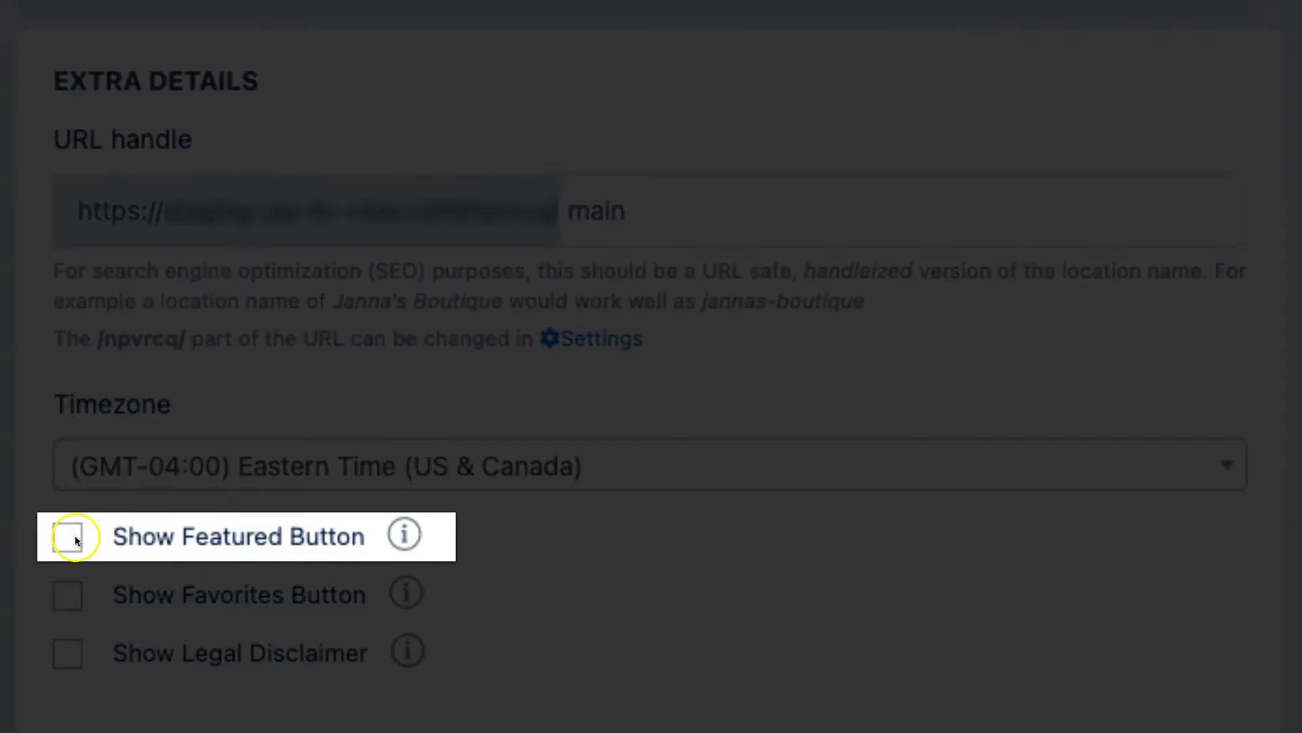
left_click(67, 538)
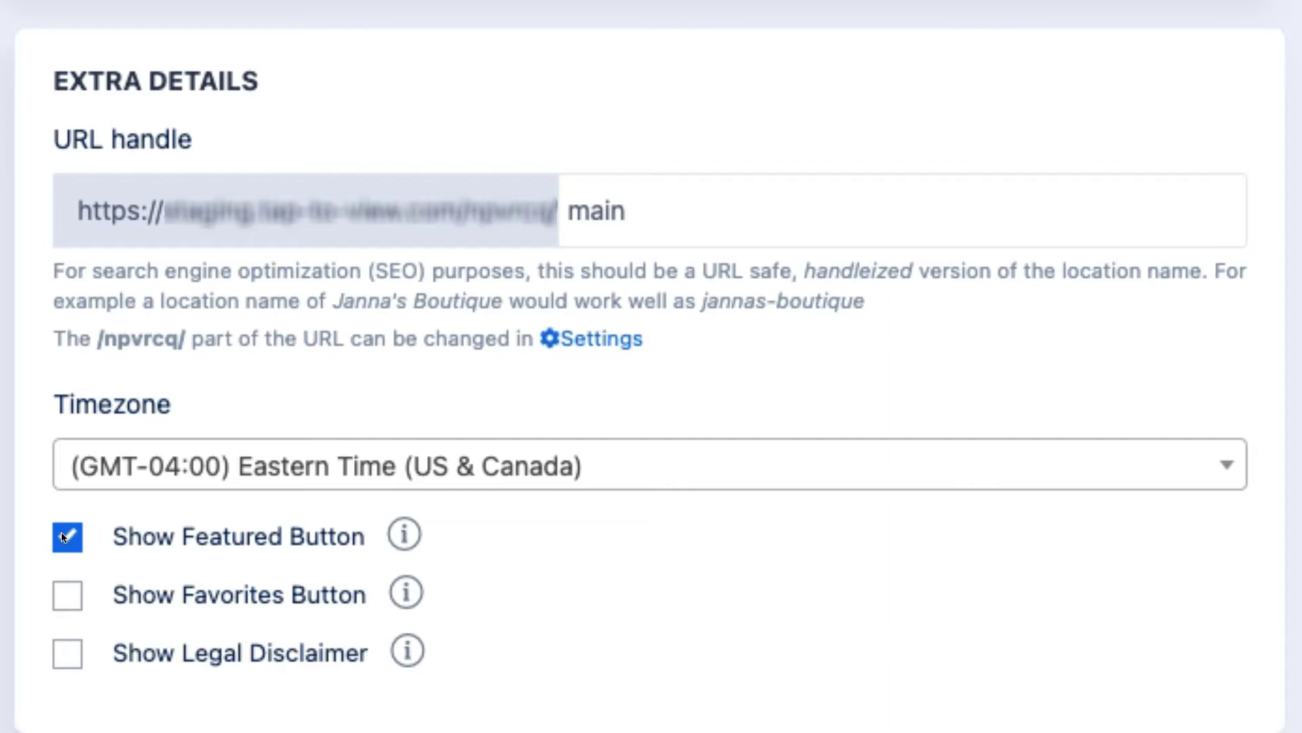
left_click(64, 532)
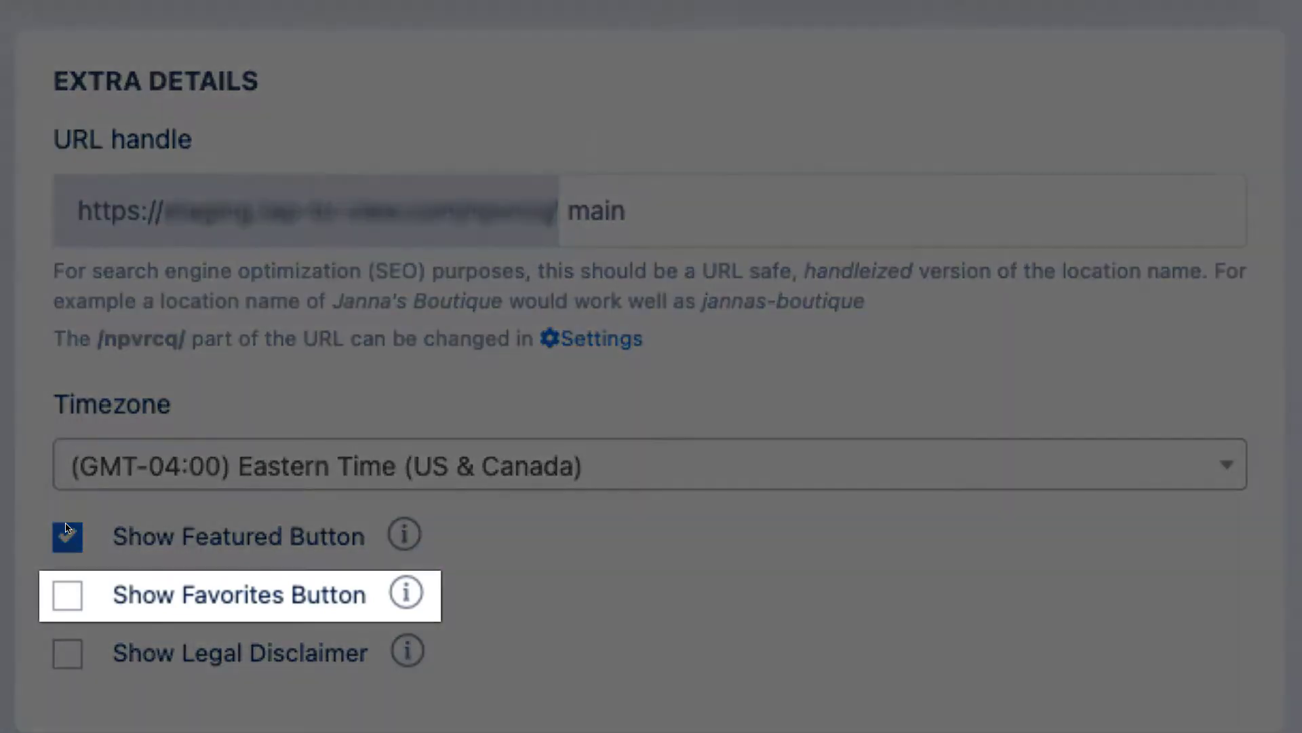
left_click(69, 597)
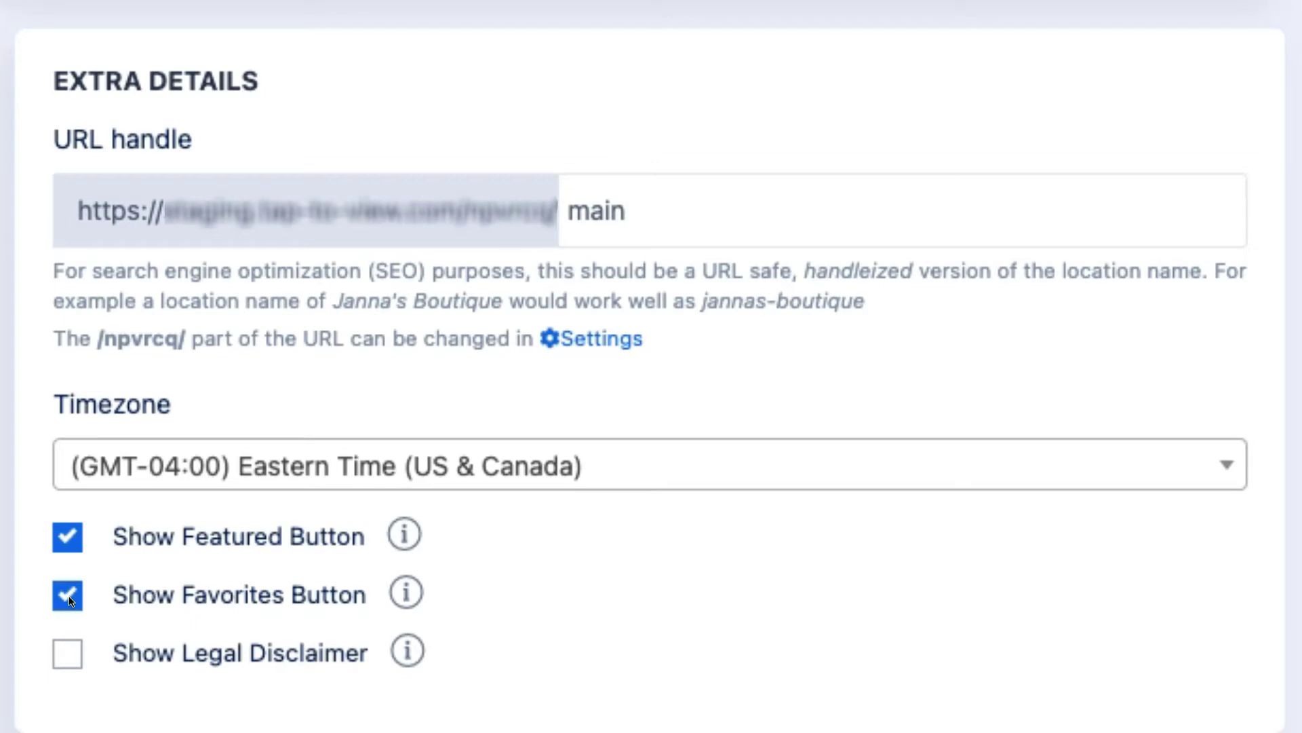
left_click(70, 597)
scroll(70, 597, "down", 10)
left_click(59, 142)
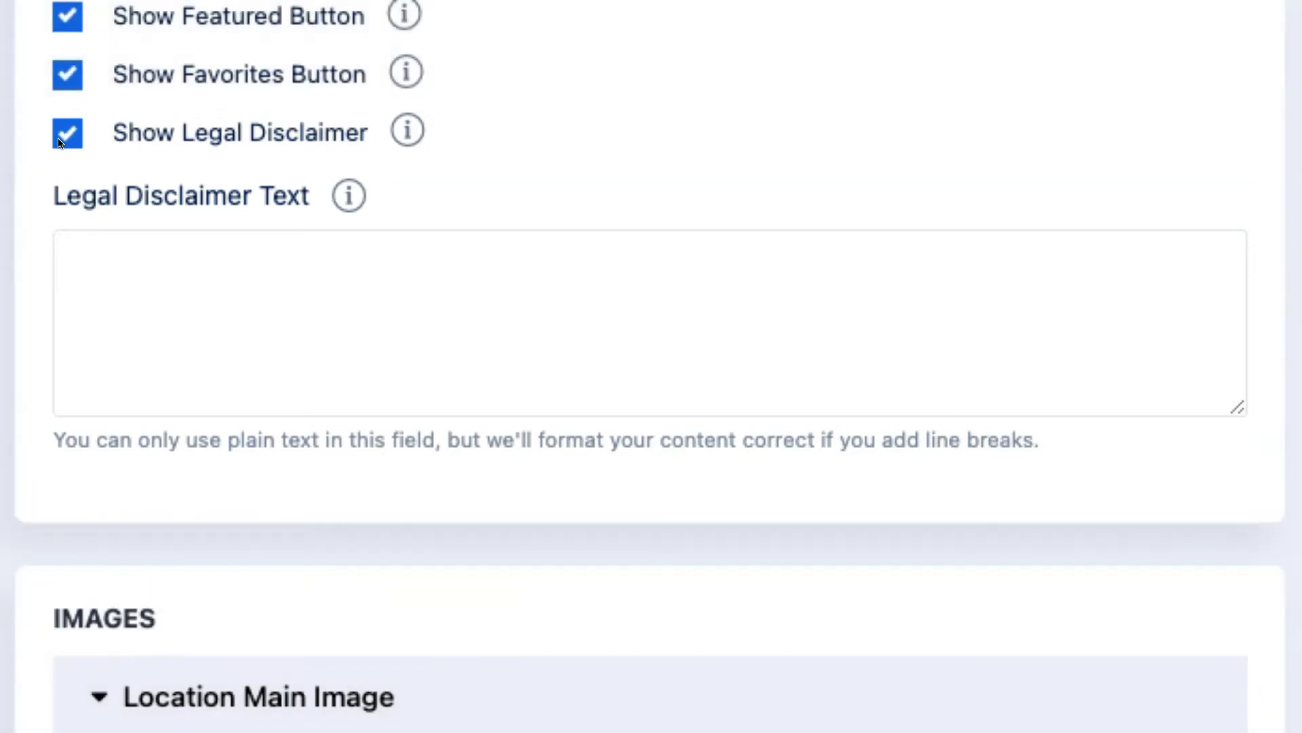
left_click(1099, 28)
scroll(649, 366, "down", 1)
scroll(647, 570, "down", 5)
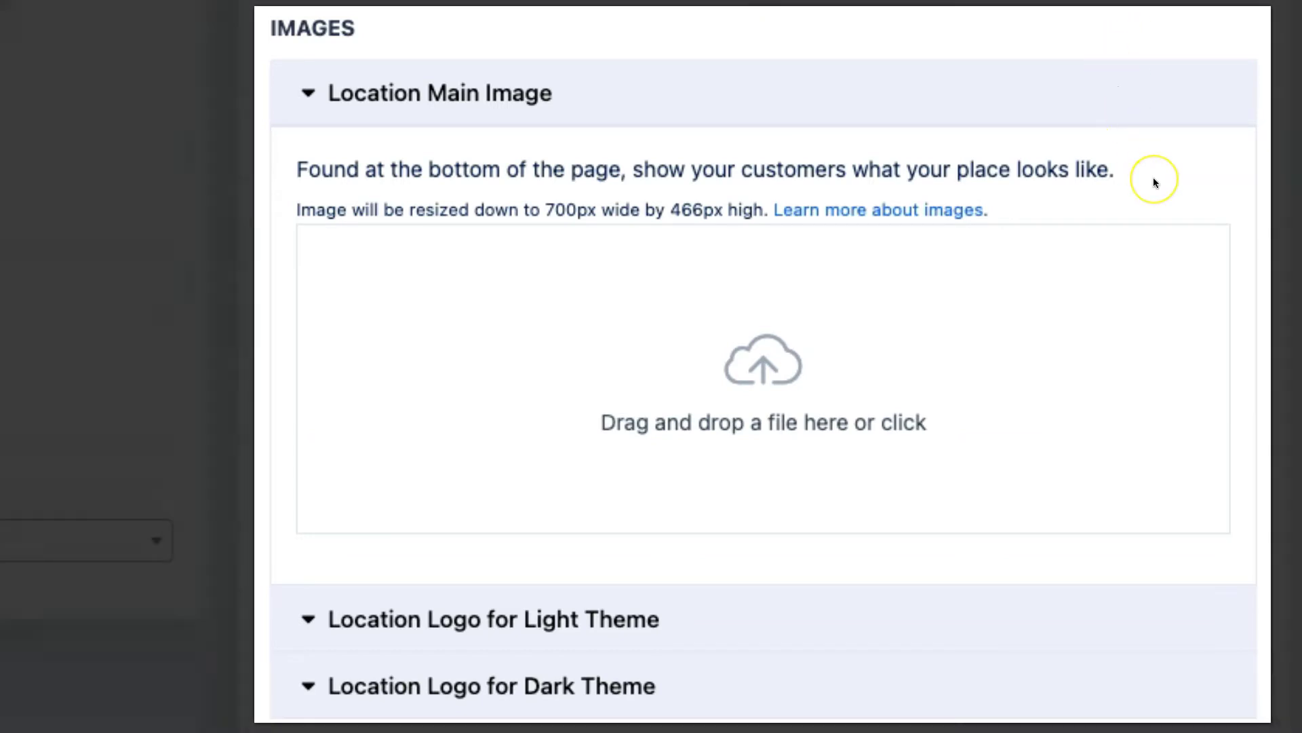
left_click(643, 96)
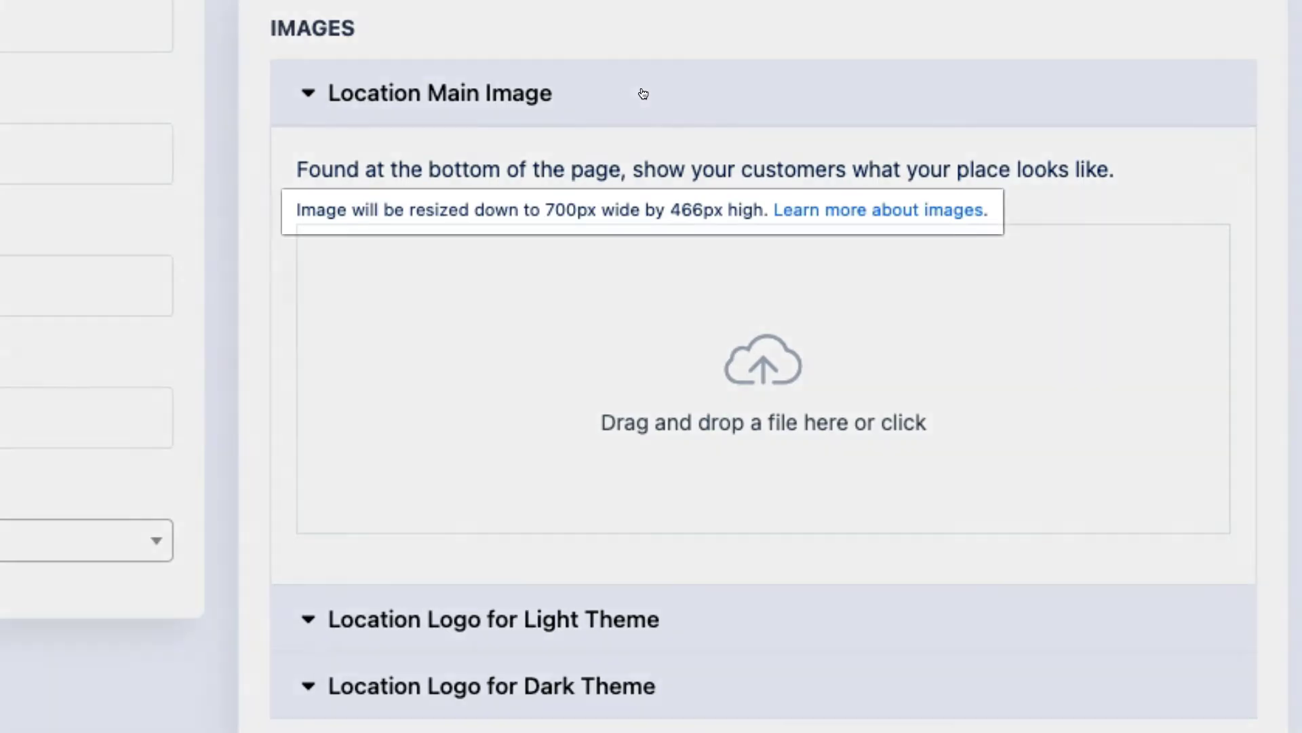
left_click(1164, 53)
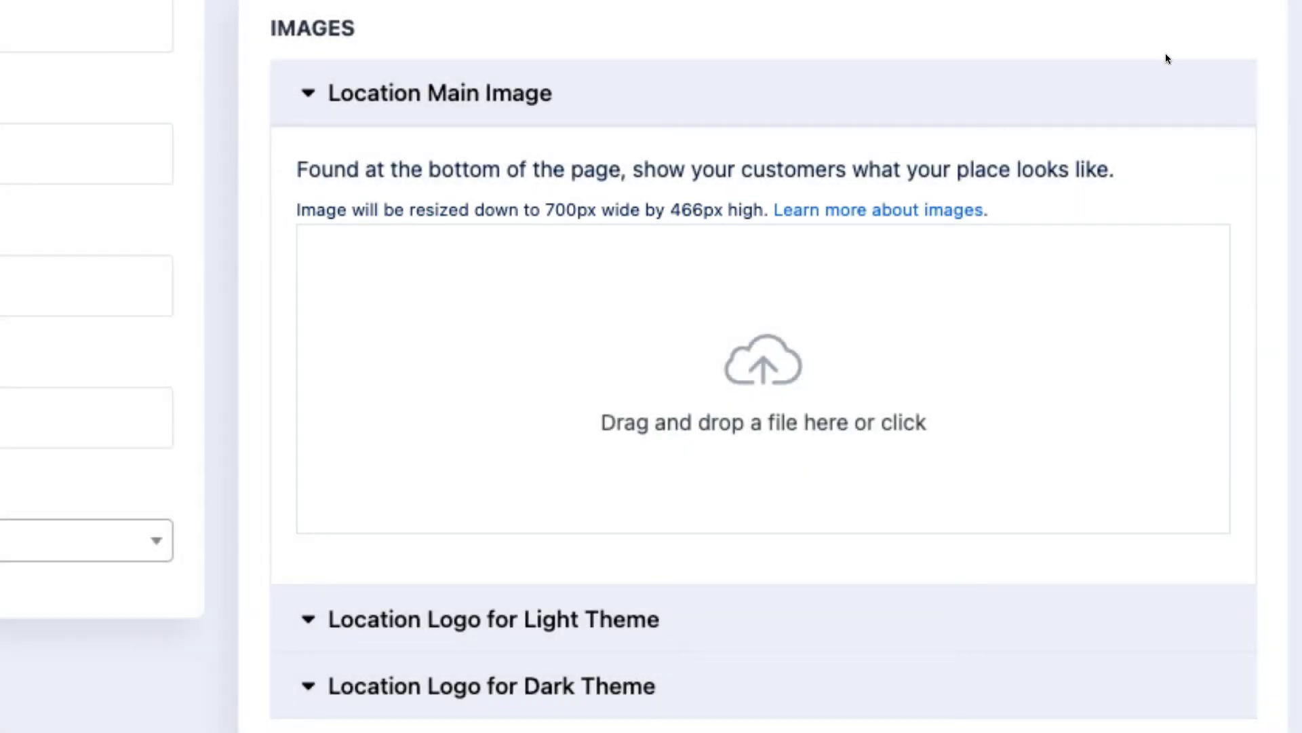
scroll(1165, 40, "down", 3)
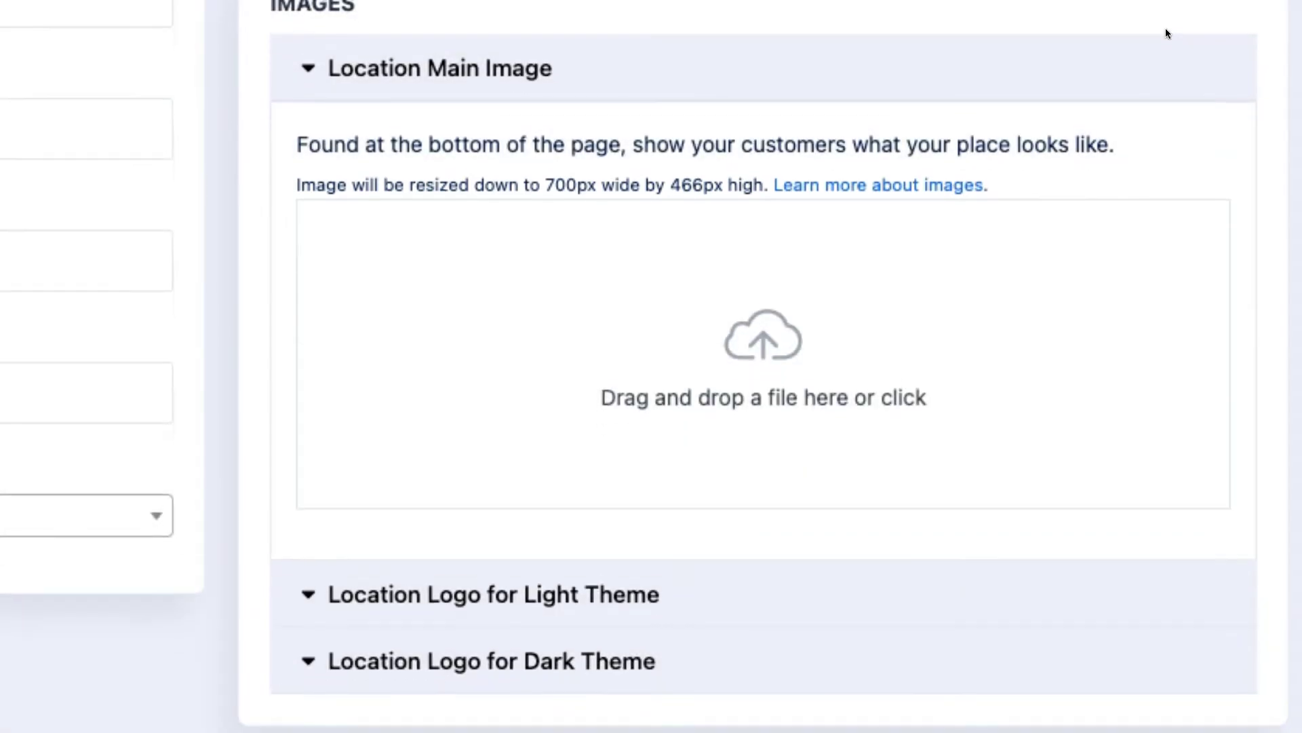
Expand the Light Theme and Dark Theme logo sections, leaving both without uploaded images.
left_click(336, 503)
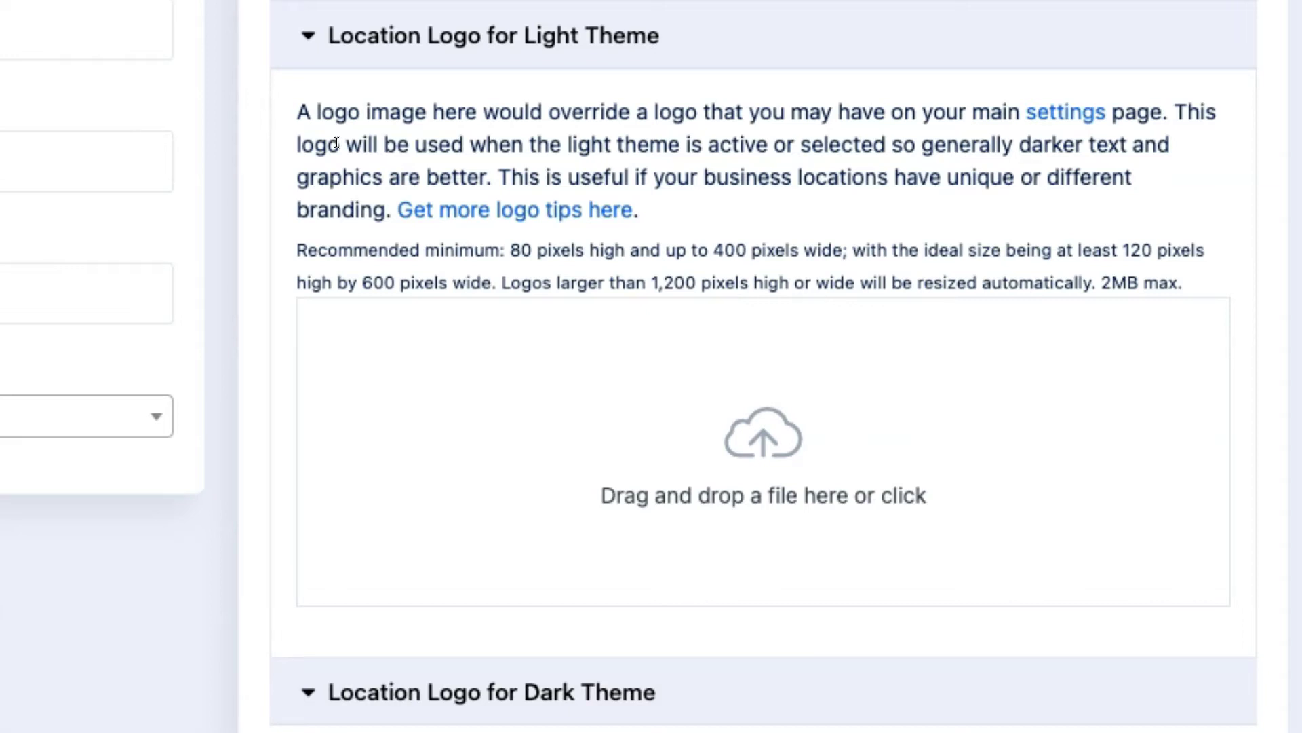
scroll(336, 143, "down", 1)
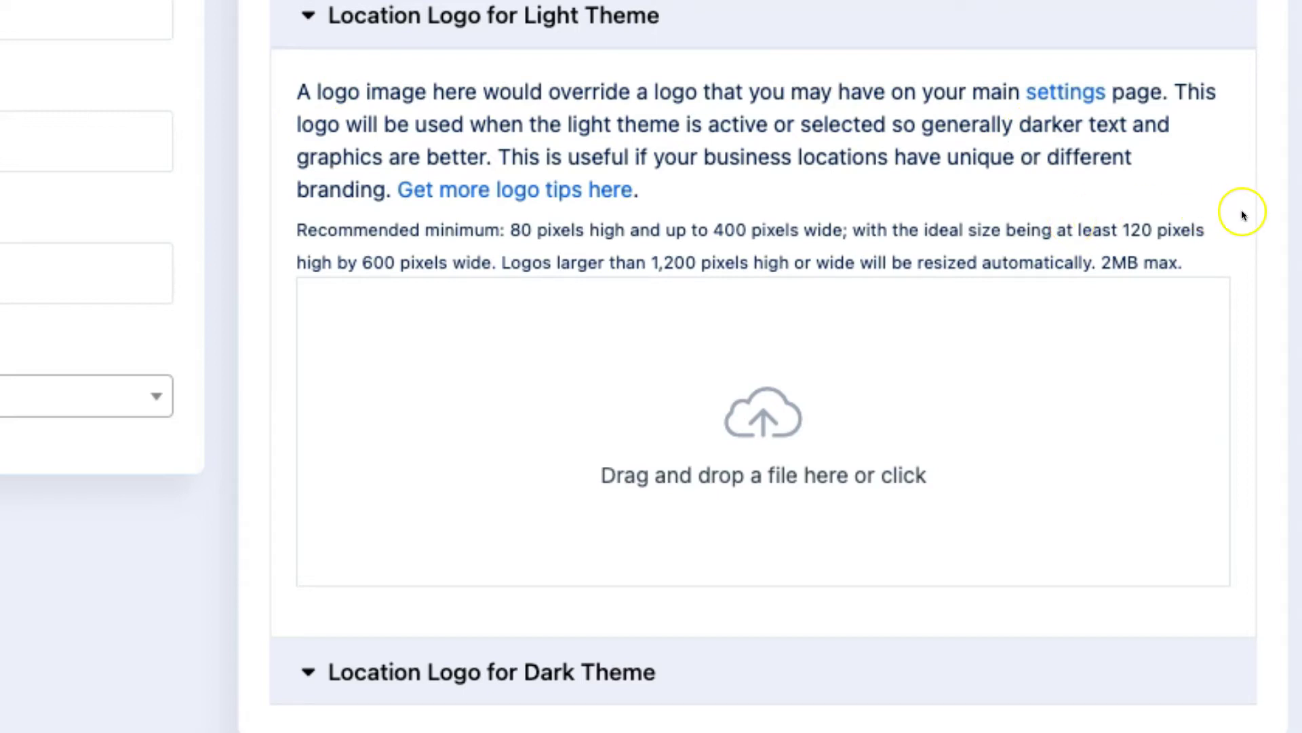
scroll(867, 645, "down", 10)
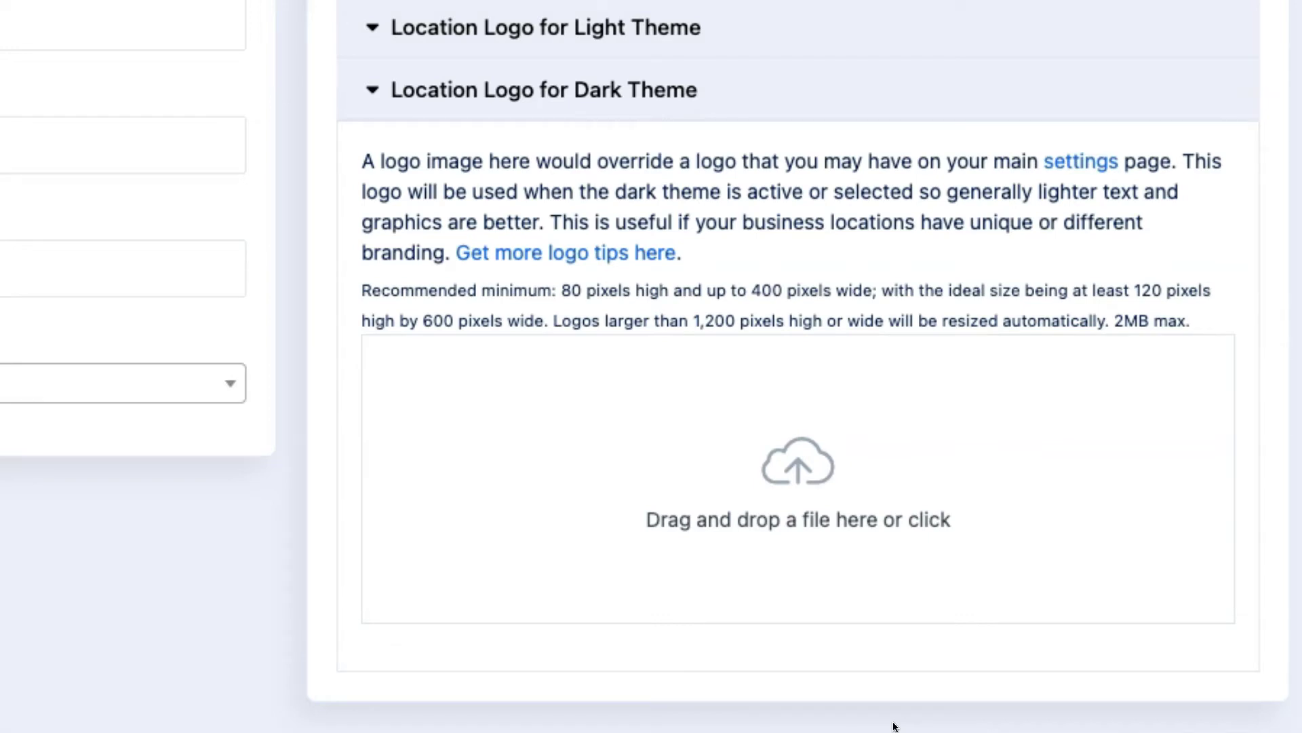
left_click(902, 728)
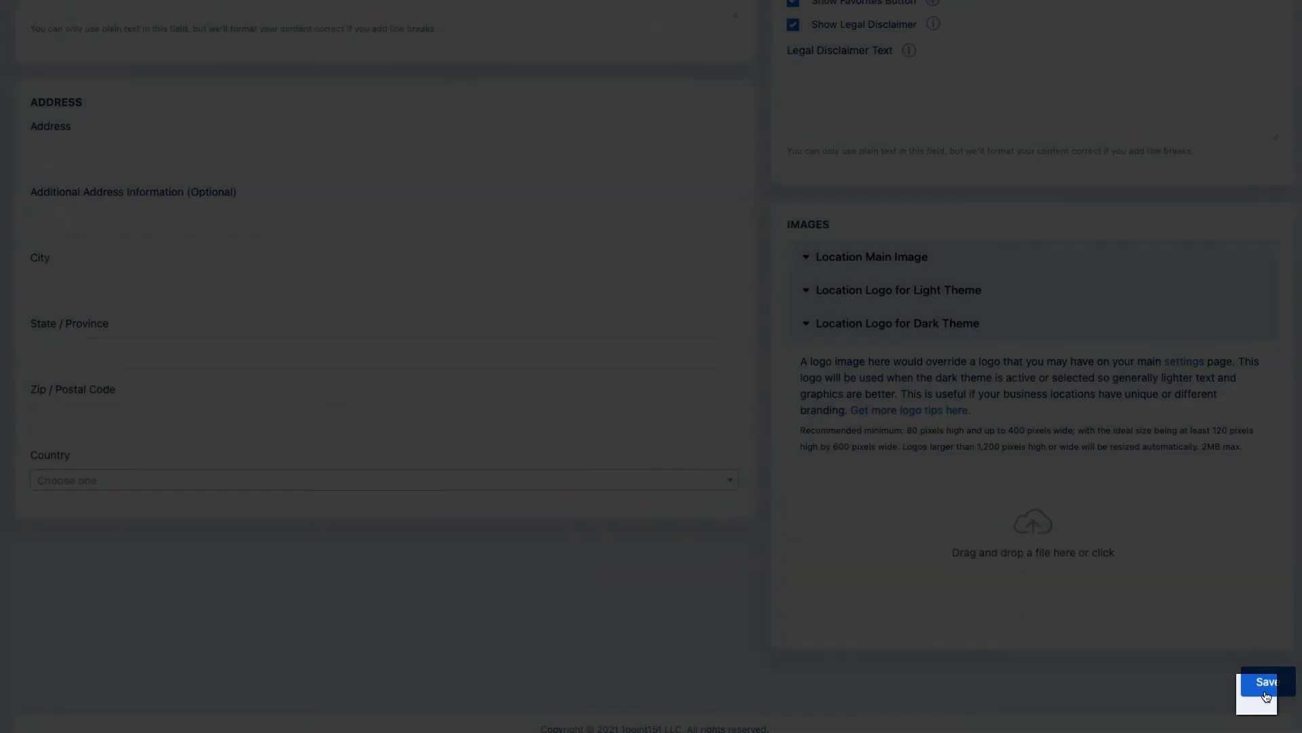
scroll(1262, 695, "up", 7)
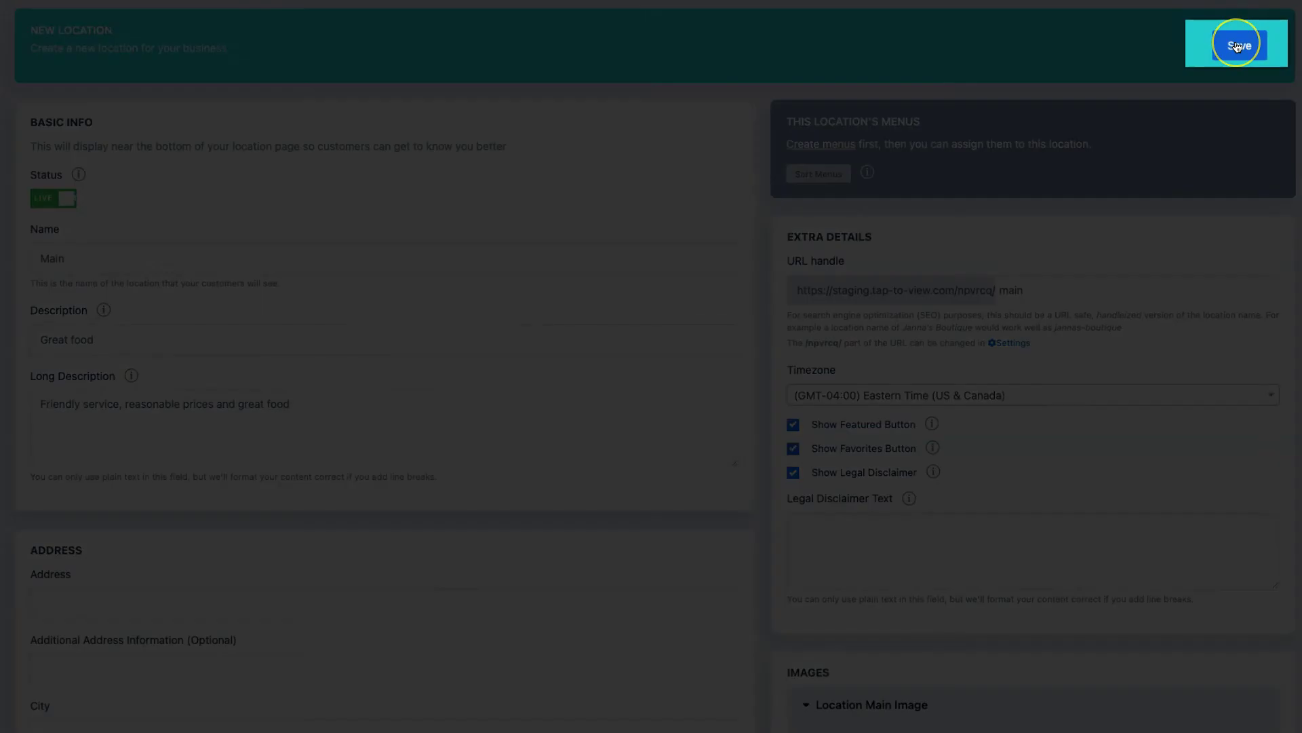
Save the Main location, then start a new menu from the Menus list.
left_click(1238, 46)
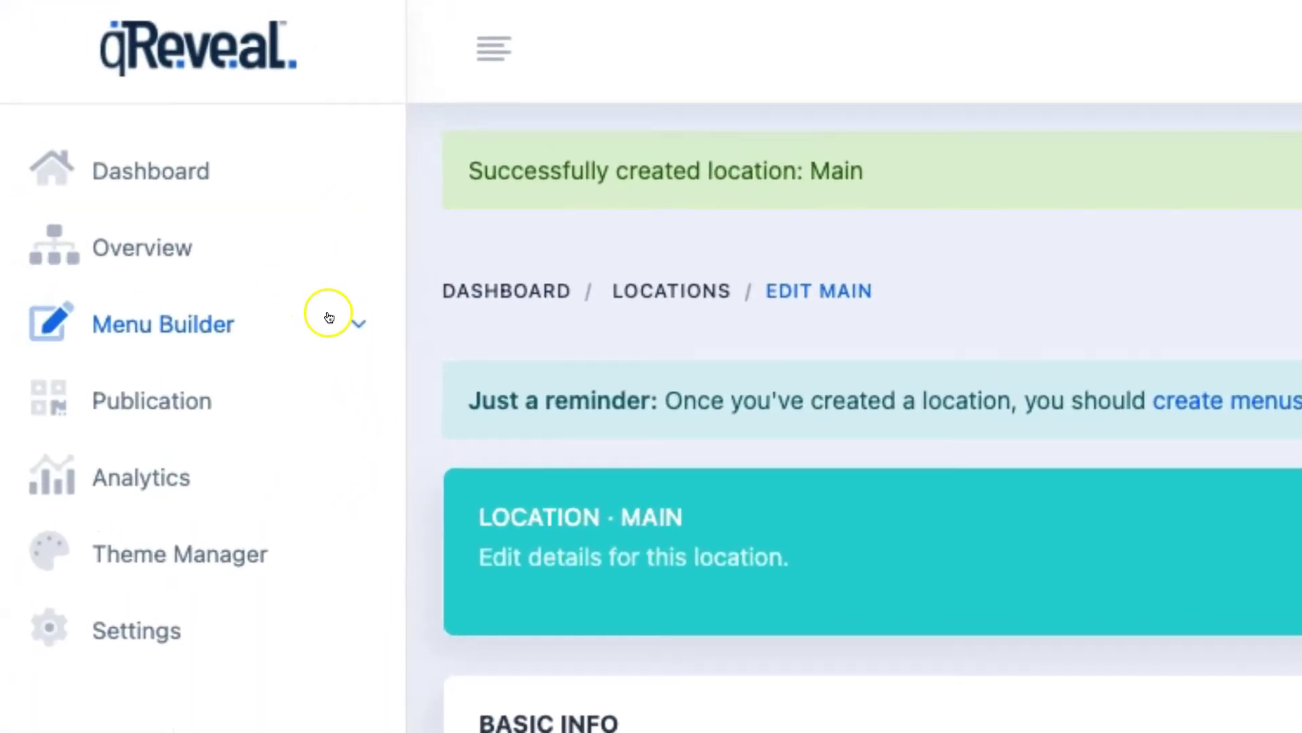
left_click(327, 314)
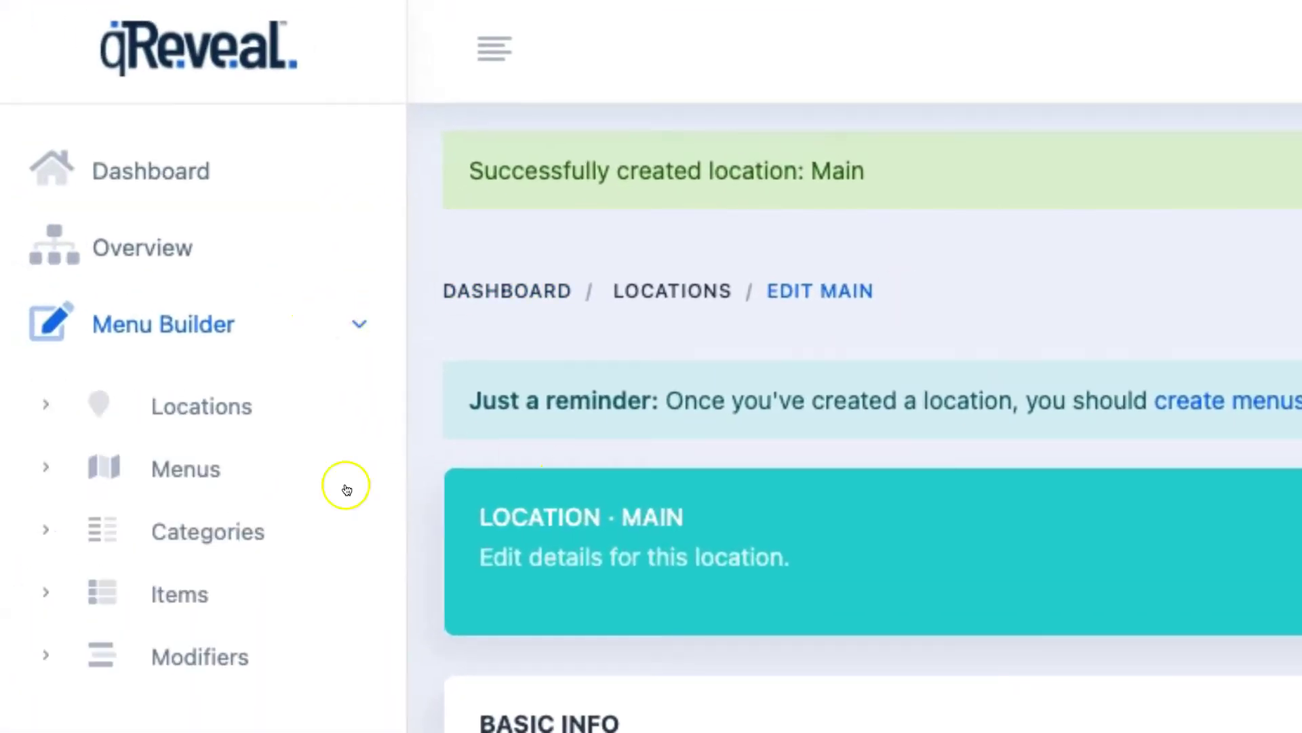
left_click(217, 471)
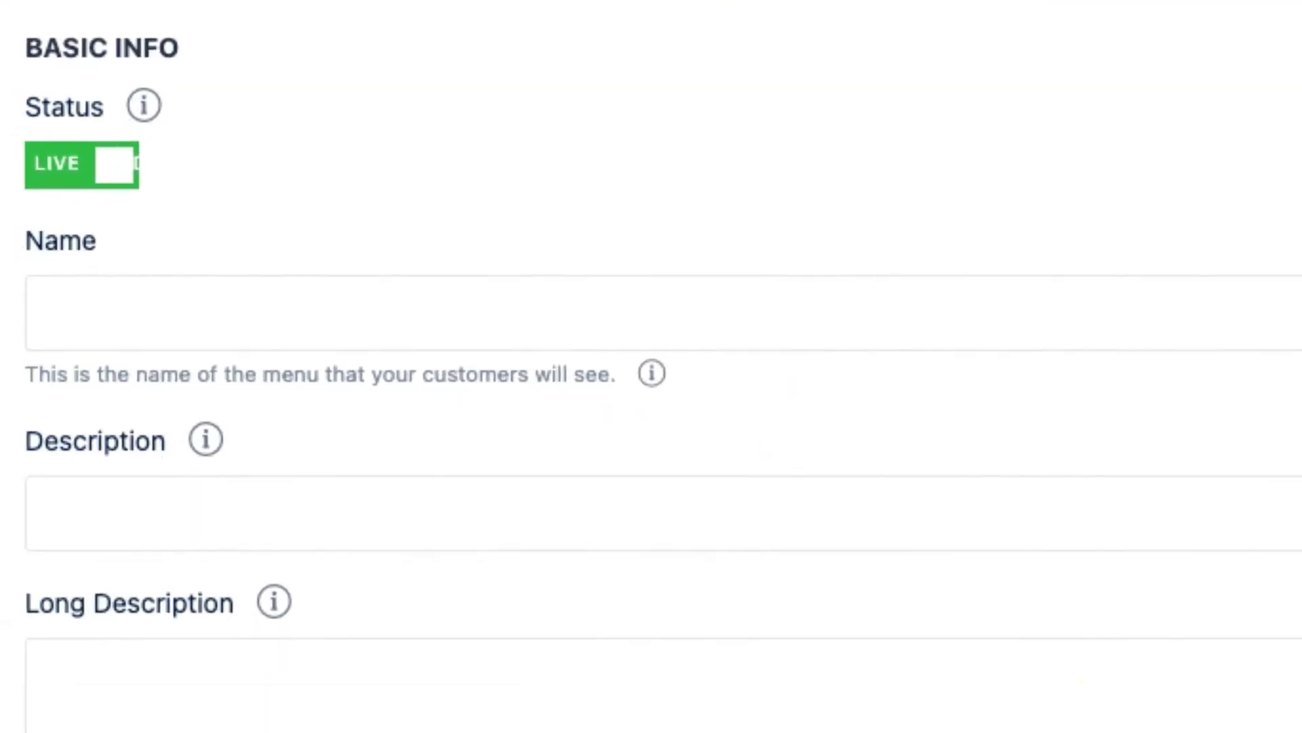
Name the new menu 'Dinner', giving it the URL handle dinner.
left_click(244, 330)
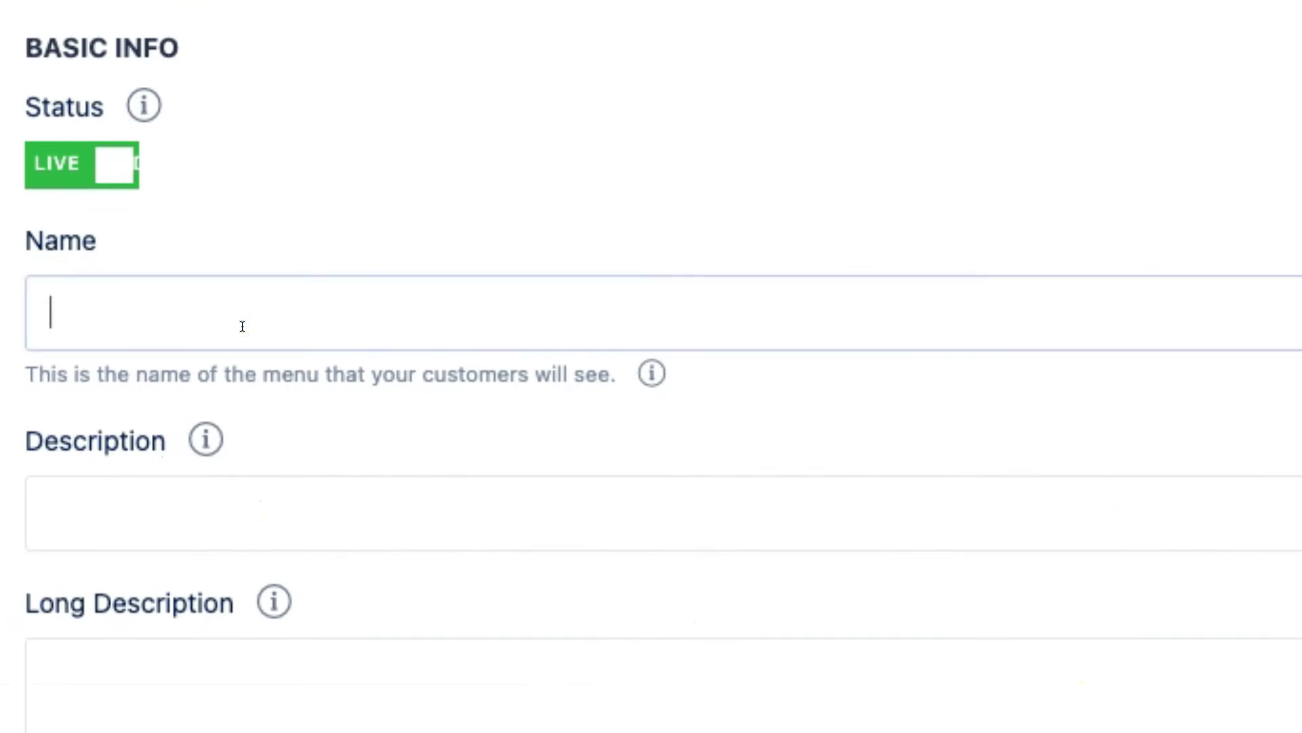
type("Dinner")
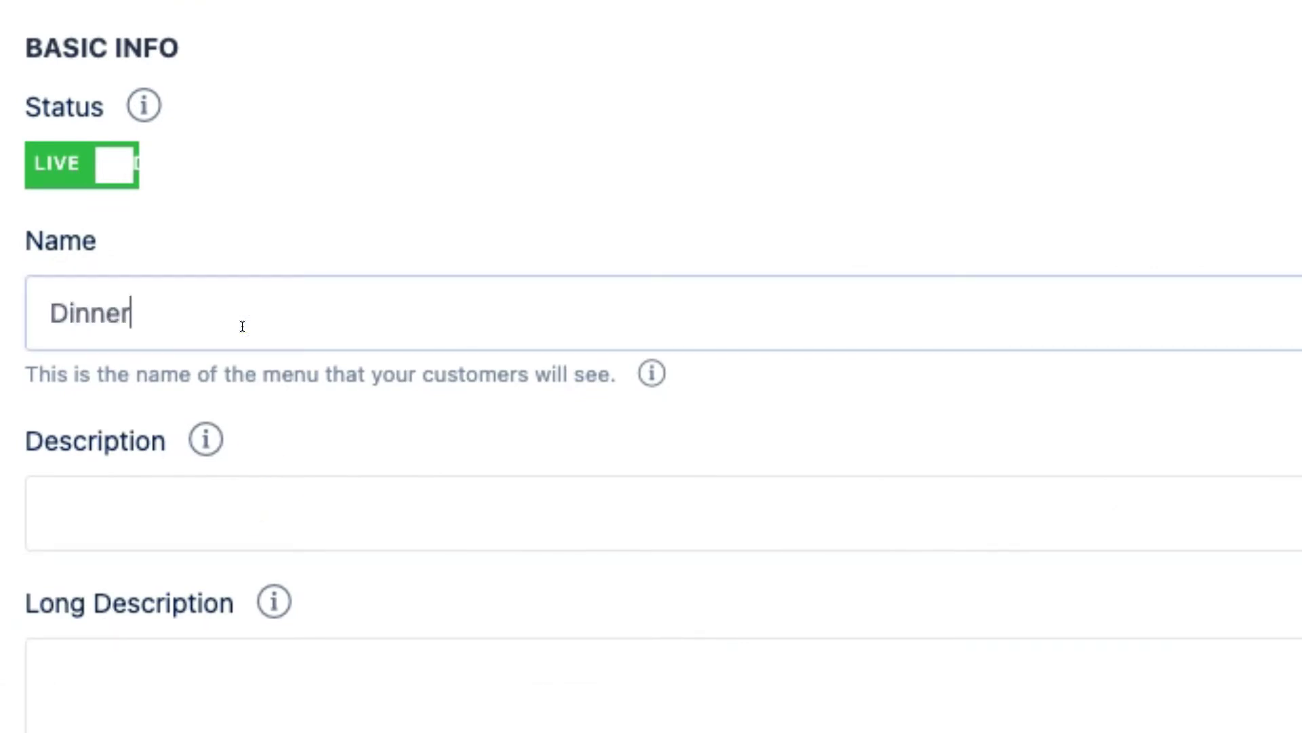
key("Tab")
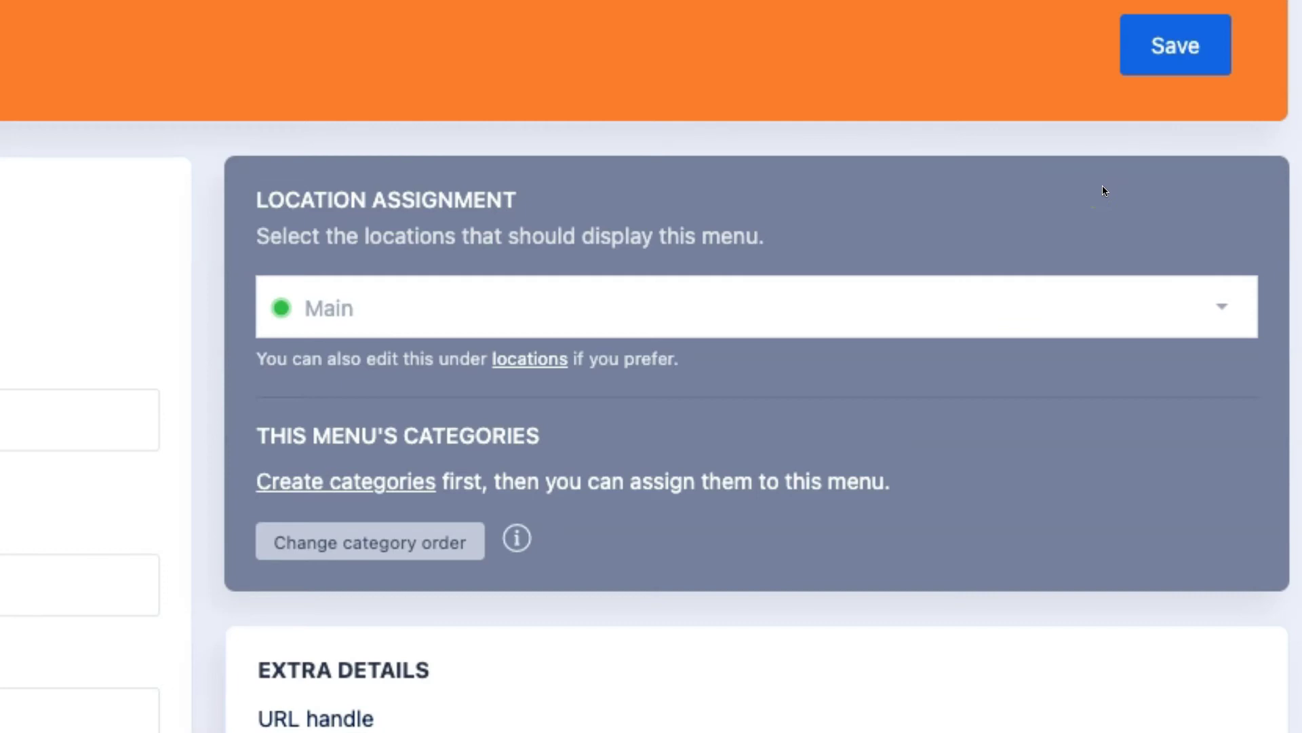
scroll(646, 613, "down", 5)
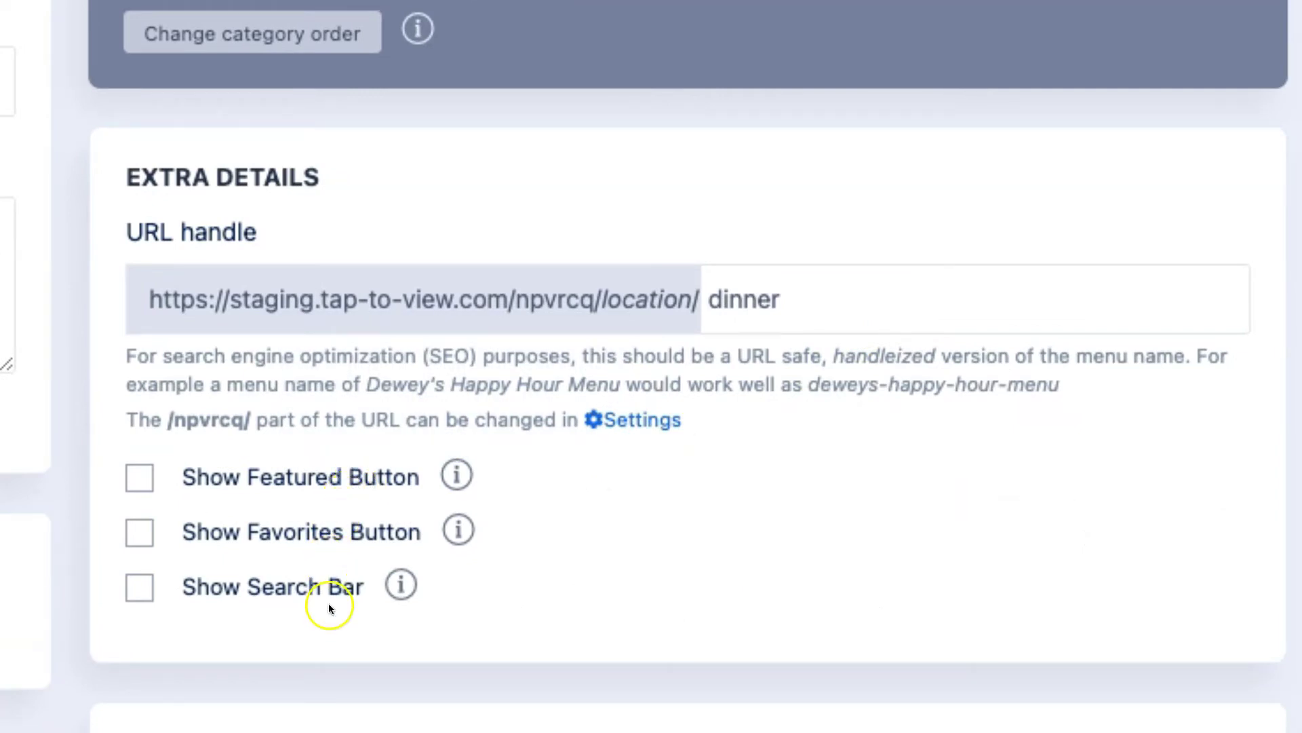
scroll(328, 597, "down", 10)
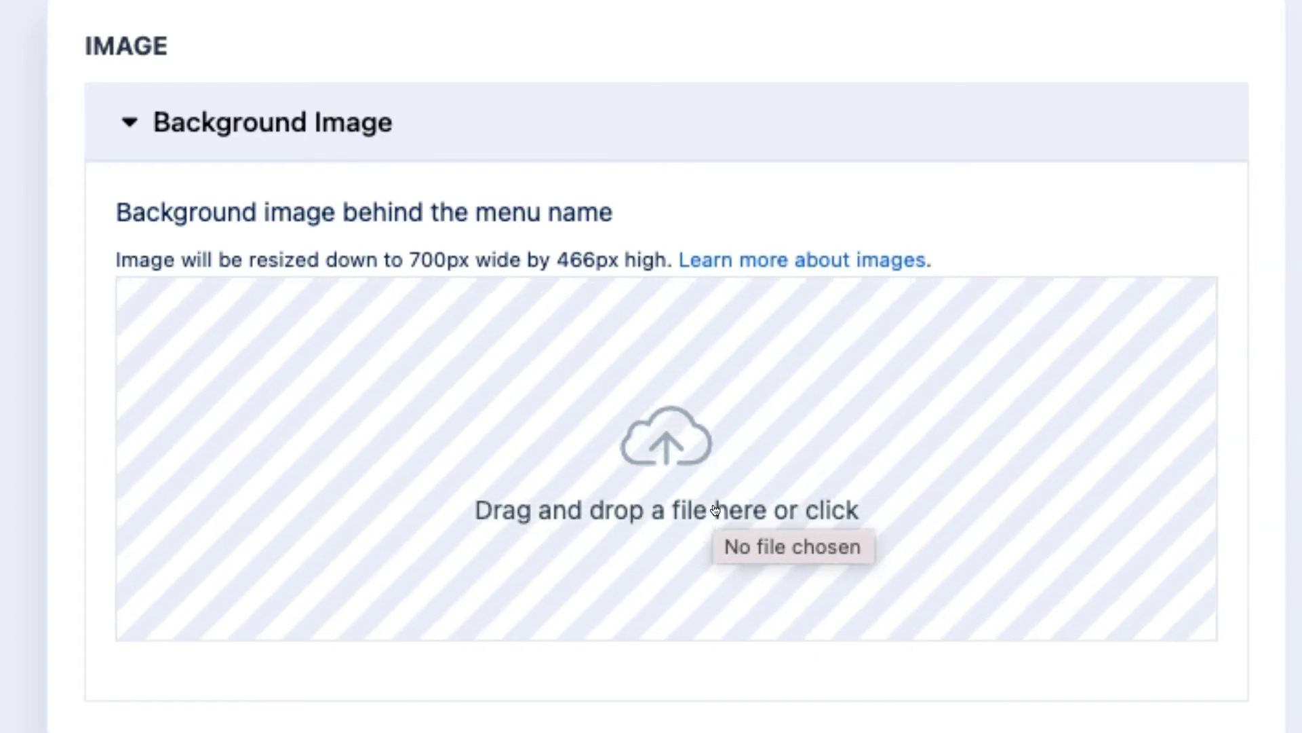
scroll(715, 510, "up", 15)
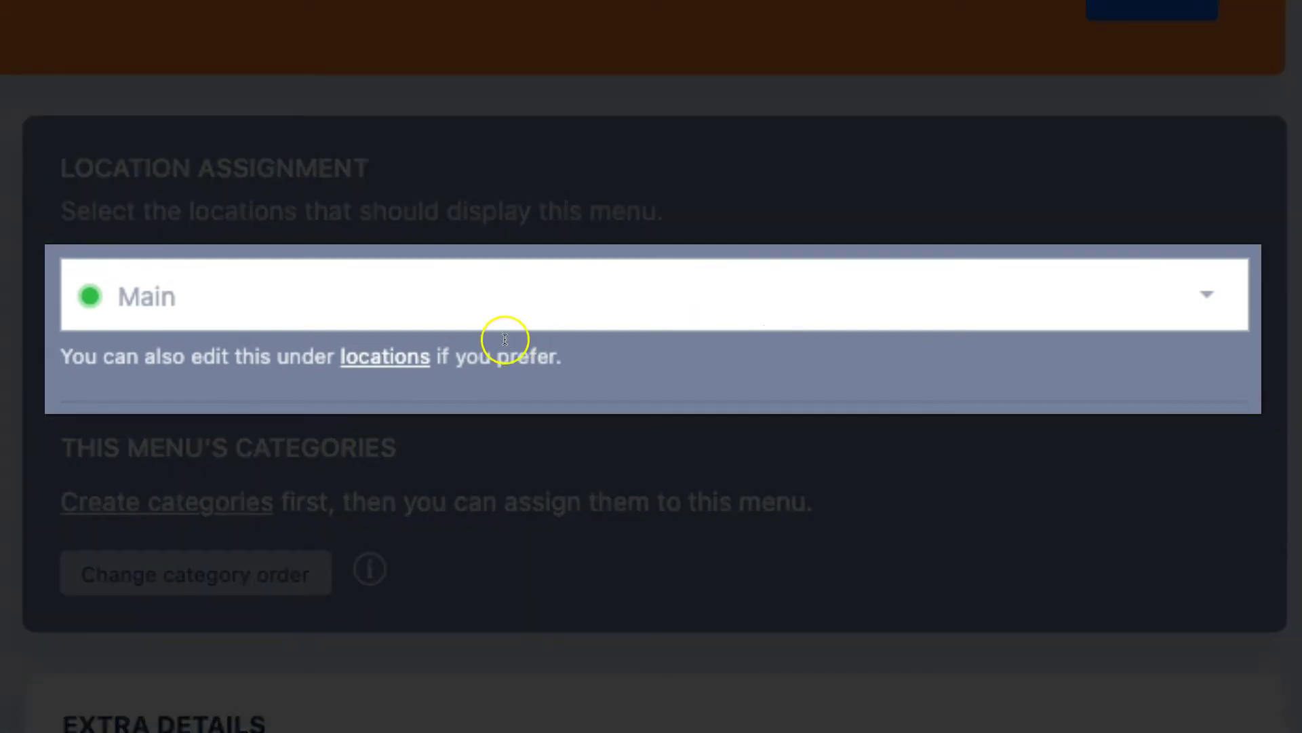
Keep the Dinner menu assigned to the Main location and save it.
left_click(474, 310)
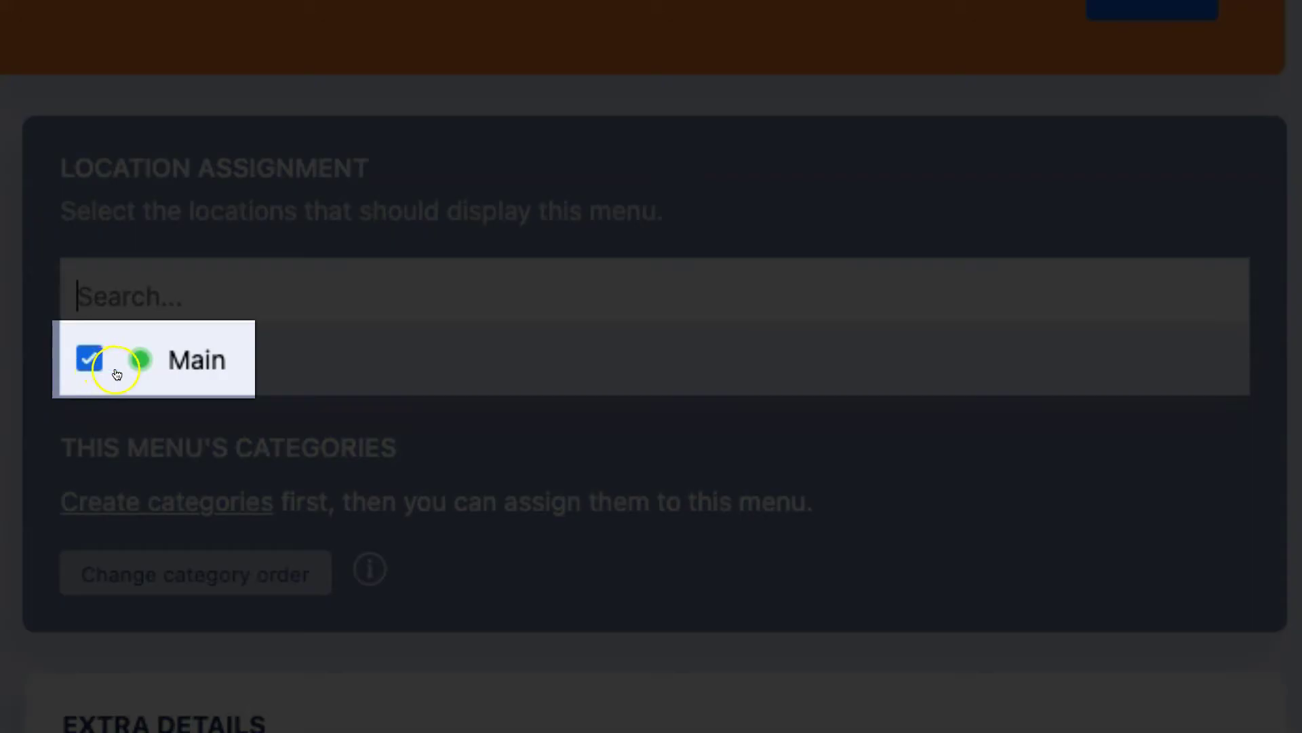
left_click(154, 376)
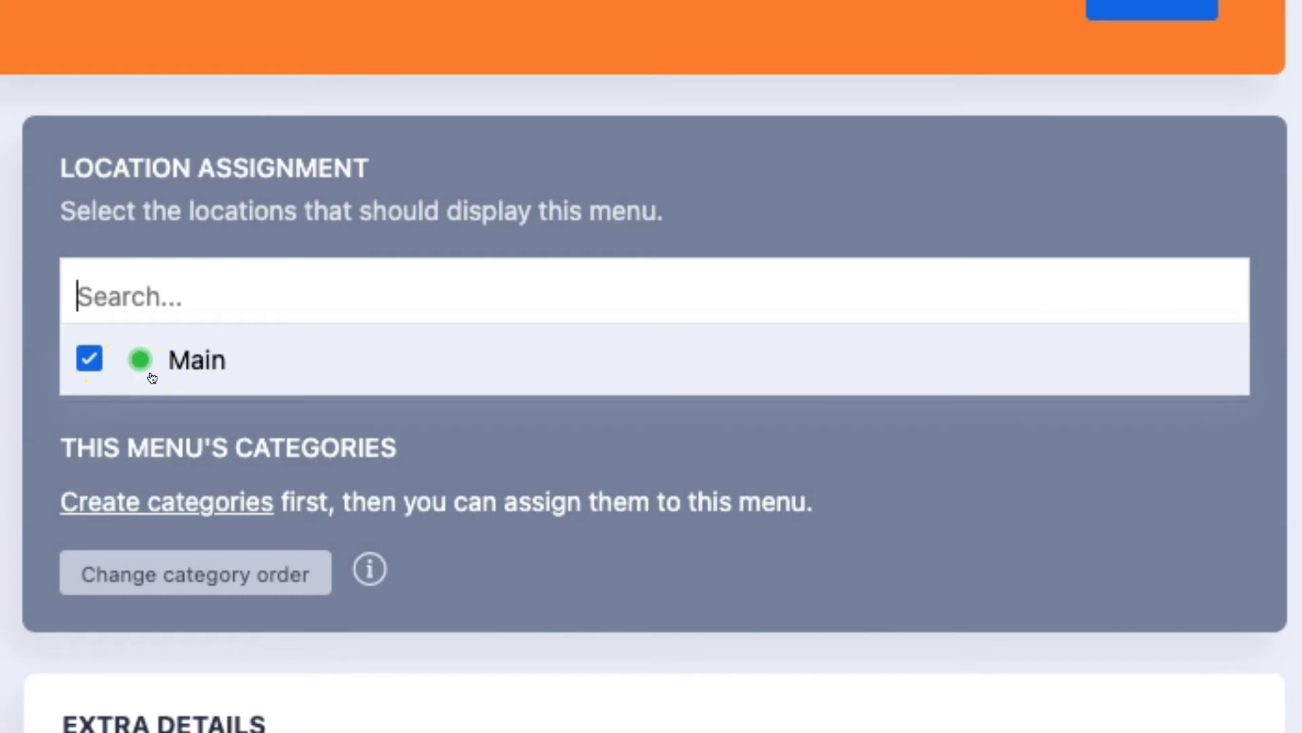
left_click(339, 444)
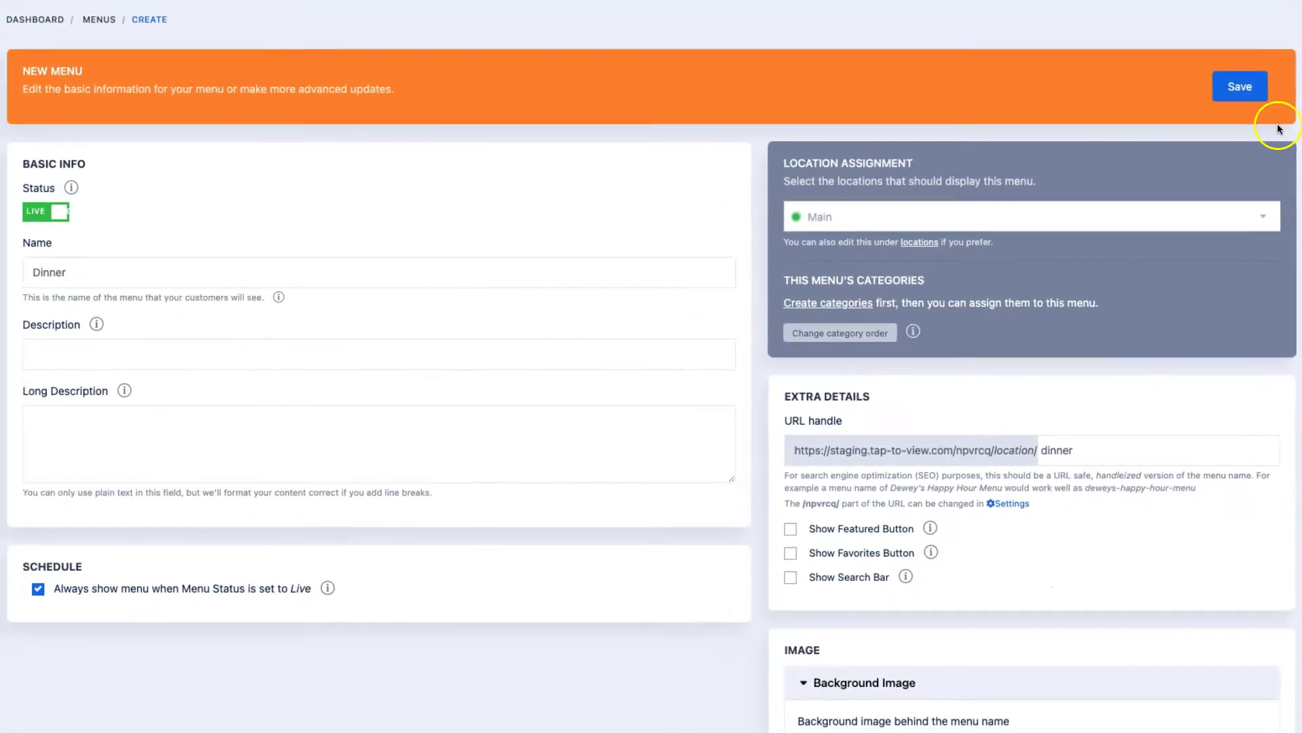
left_click(1259, 82)
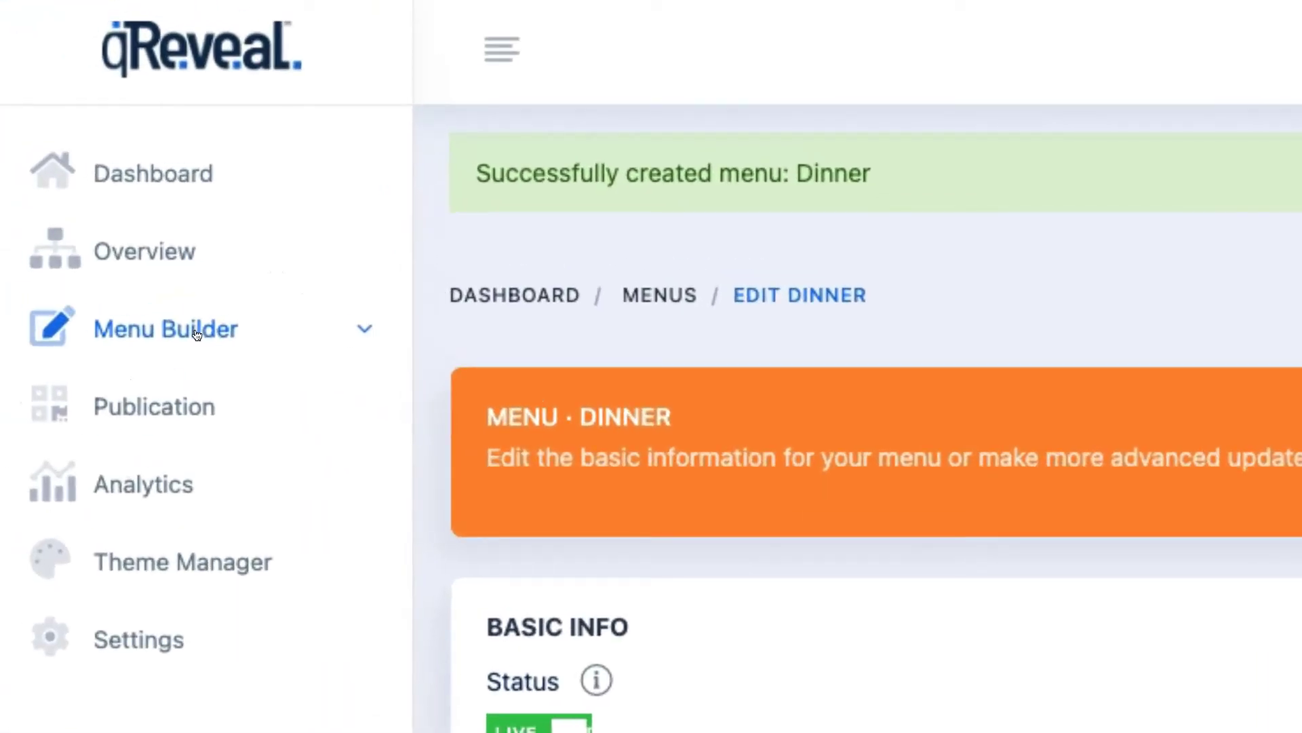
Start a new category in Menu Builder named 'Hamburgers'.
left_click(196, 332)
left_click(249, 529)
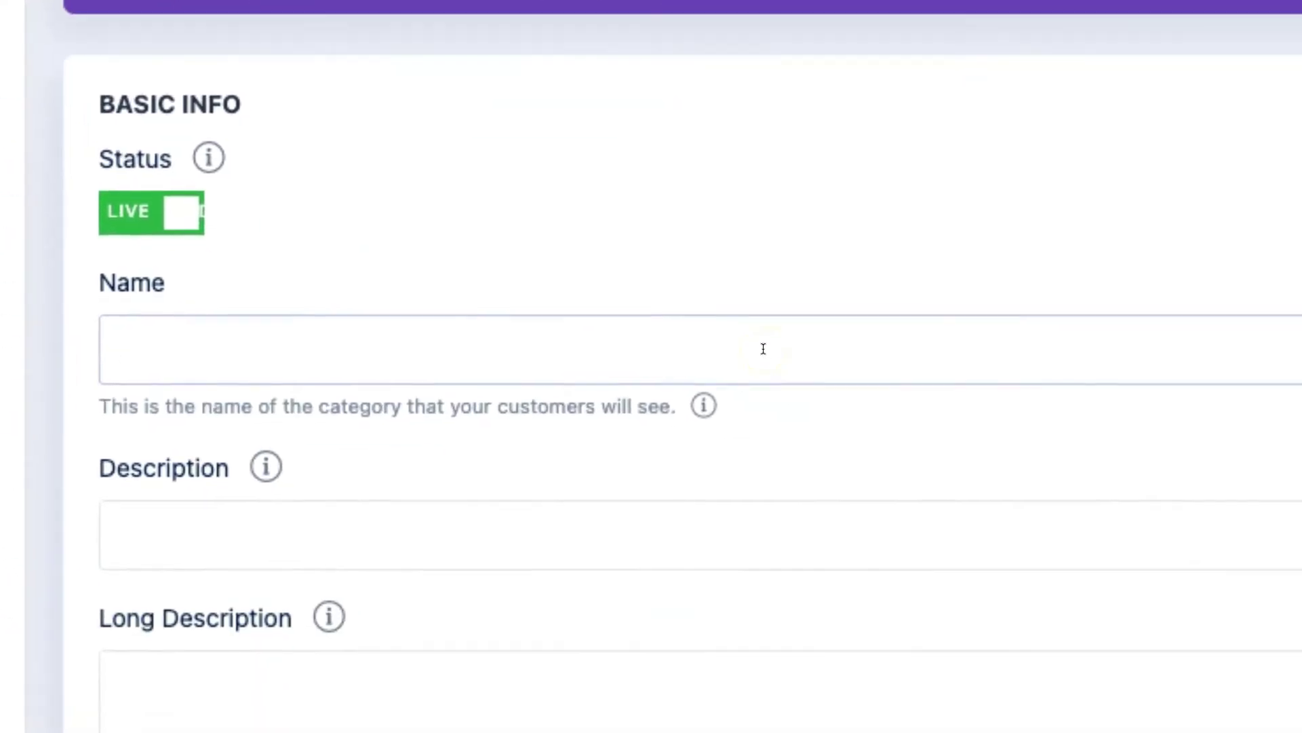
type("Hamburgers")
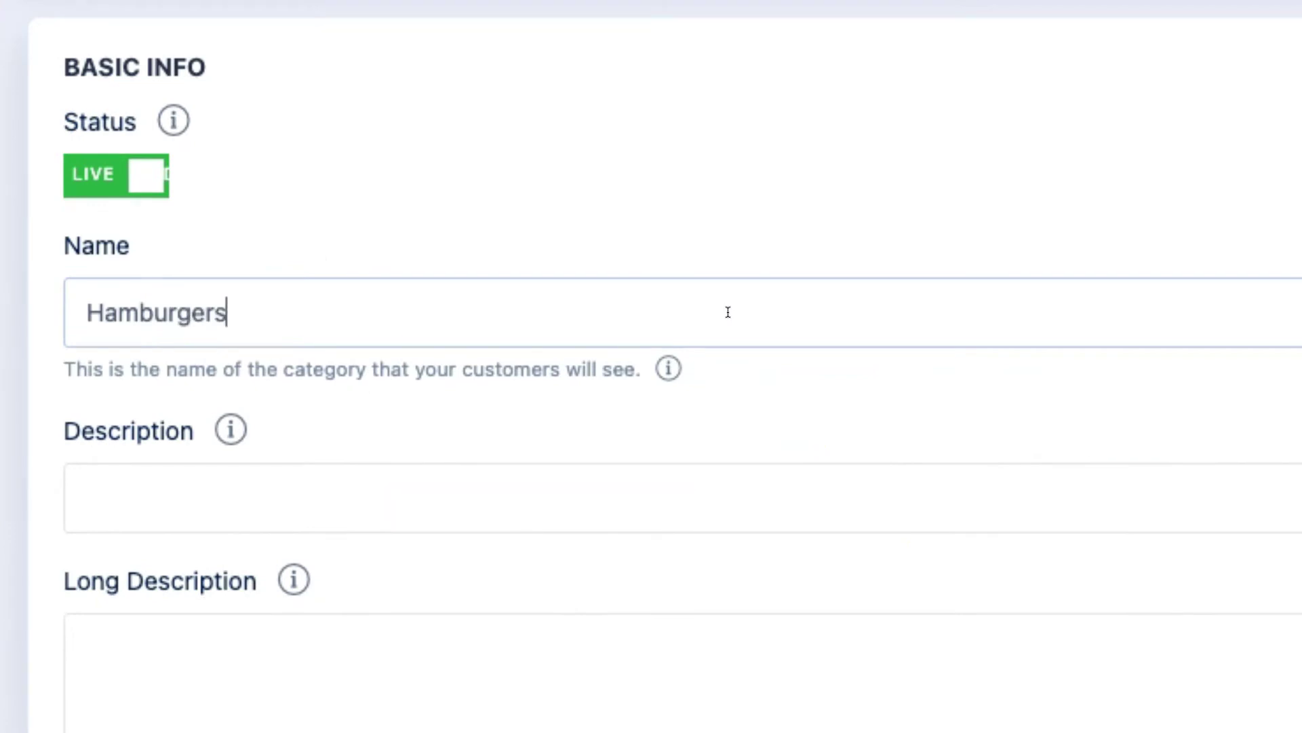
key("Tab")
left_click(744, 251)
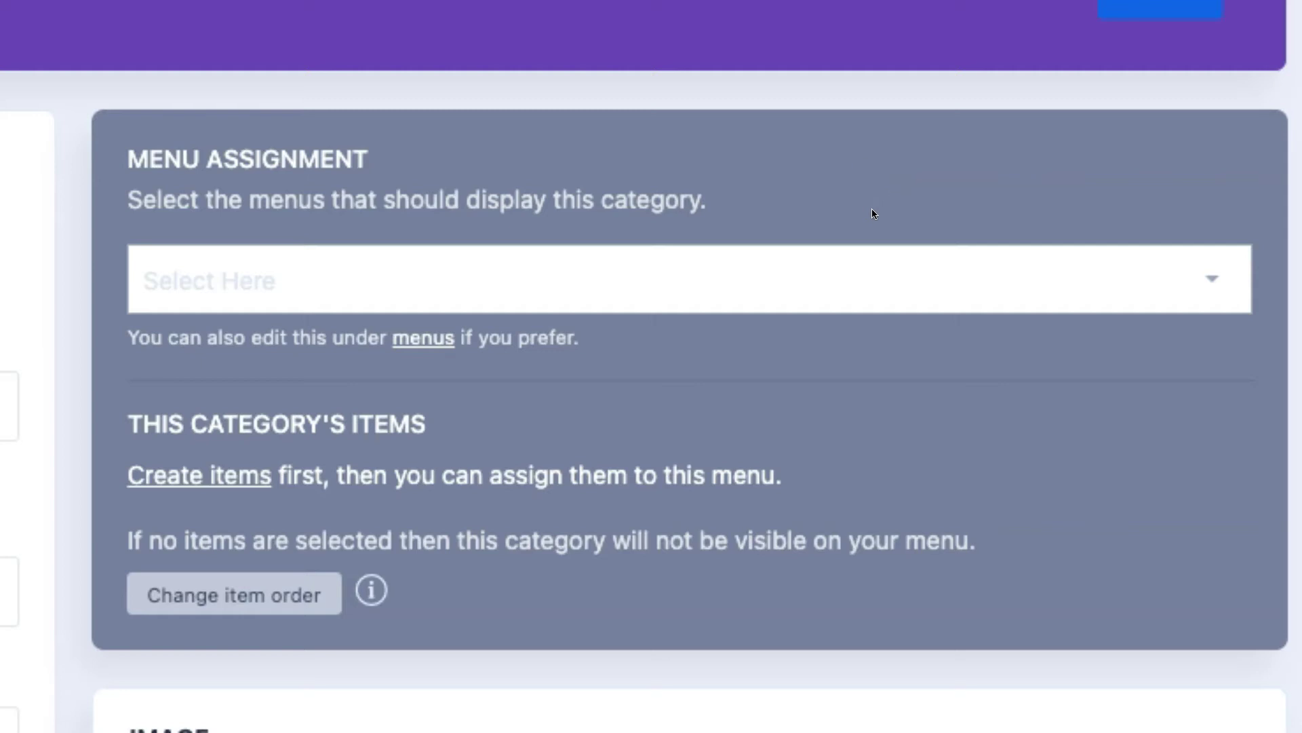
Assign the Hamburgers category to the Dinner menu and save it.
left_click(1194, 278)
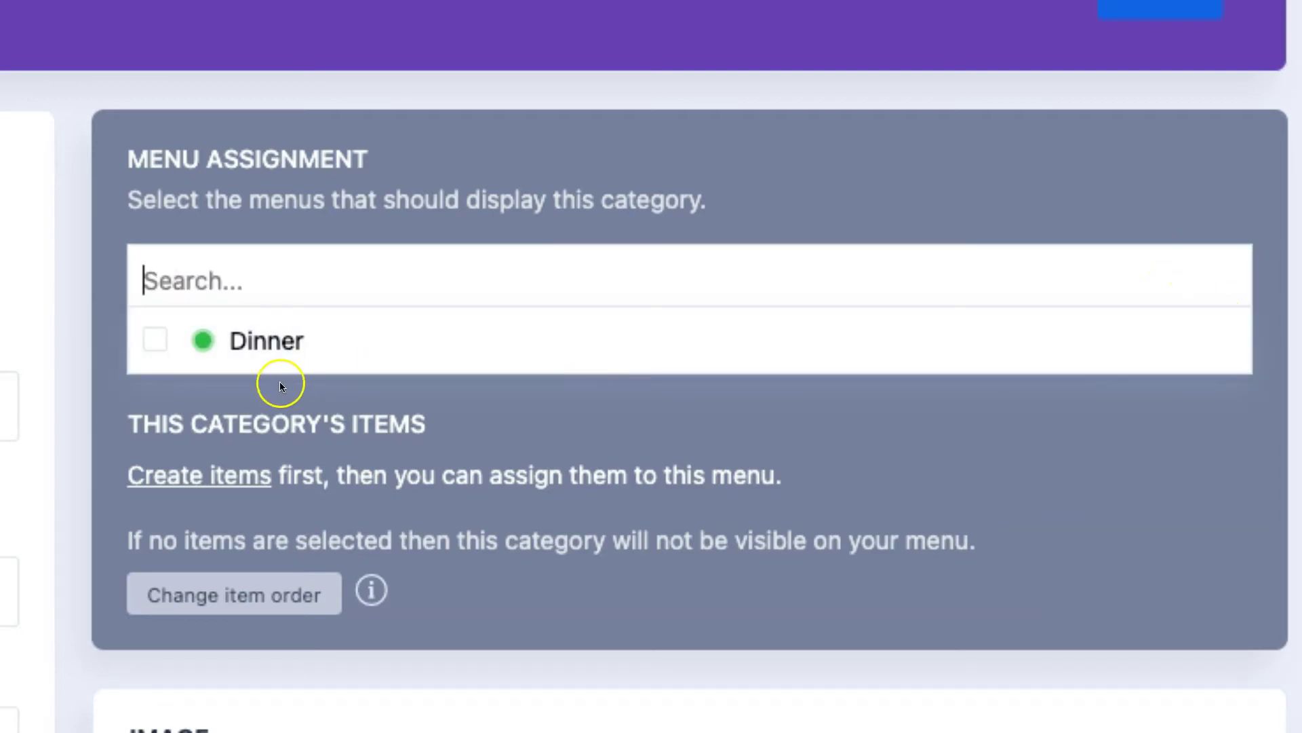
left_click(156, 341)
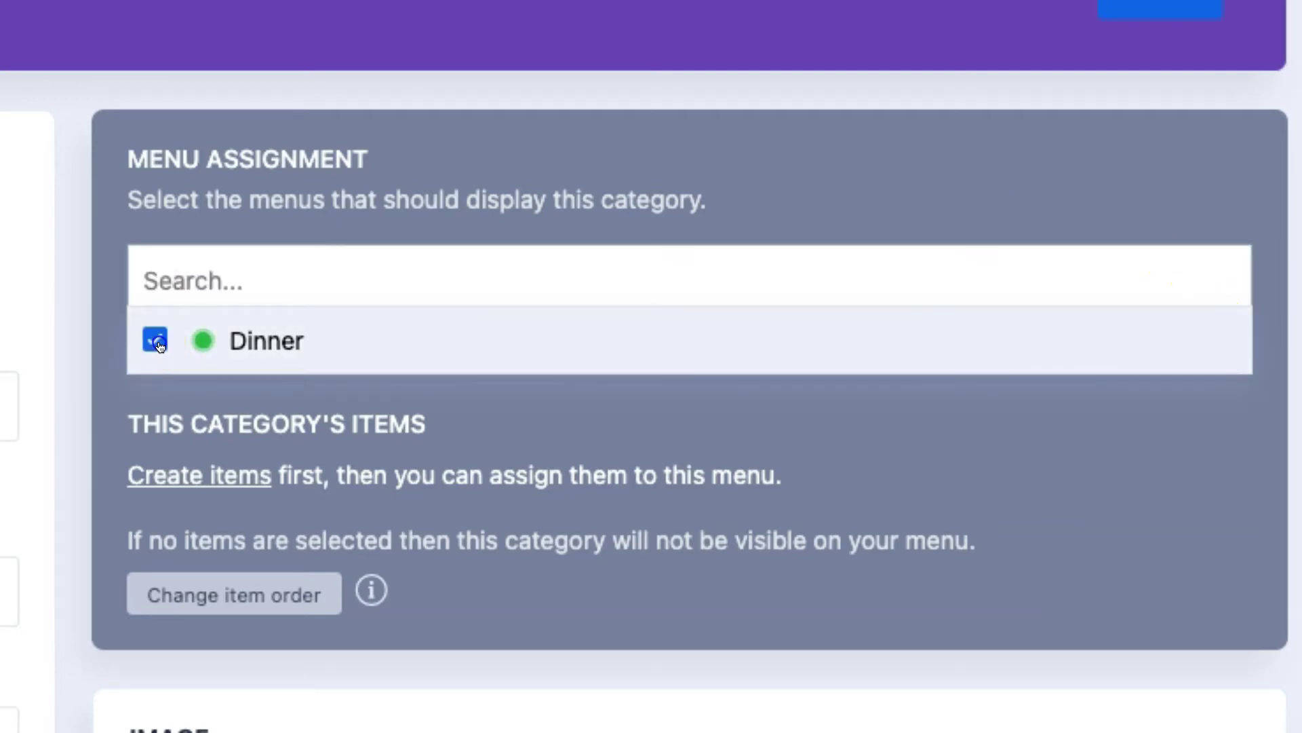
left_click(65, 508)
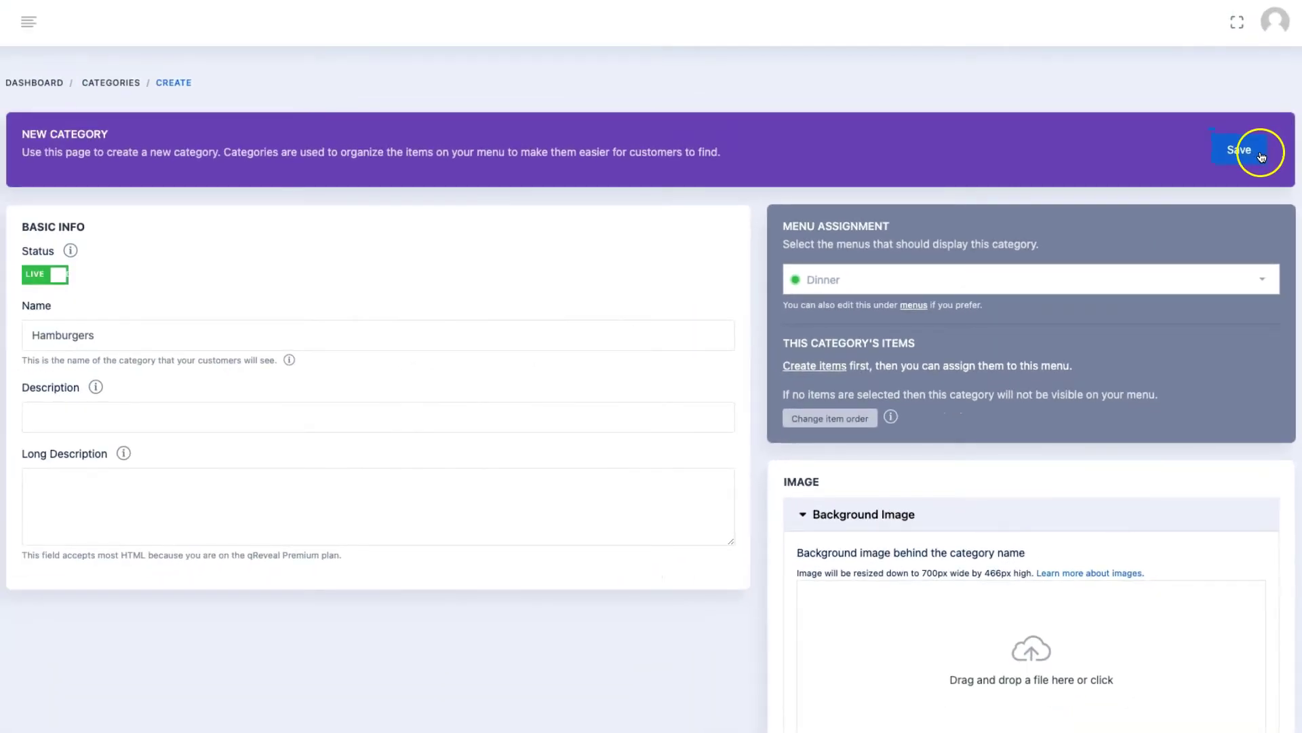
left_click(1208, 9)
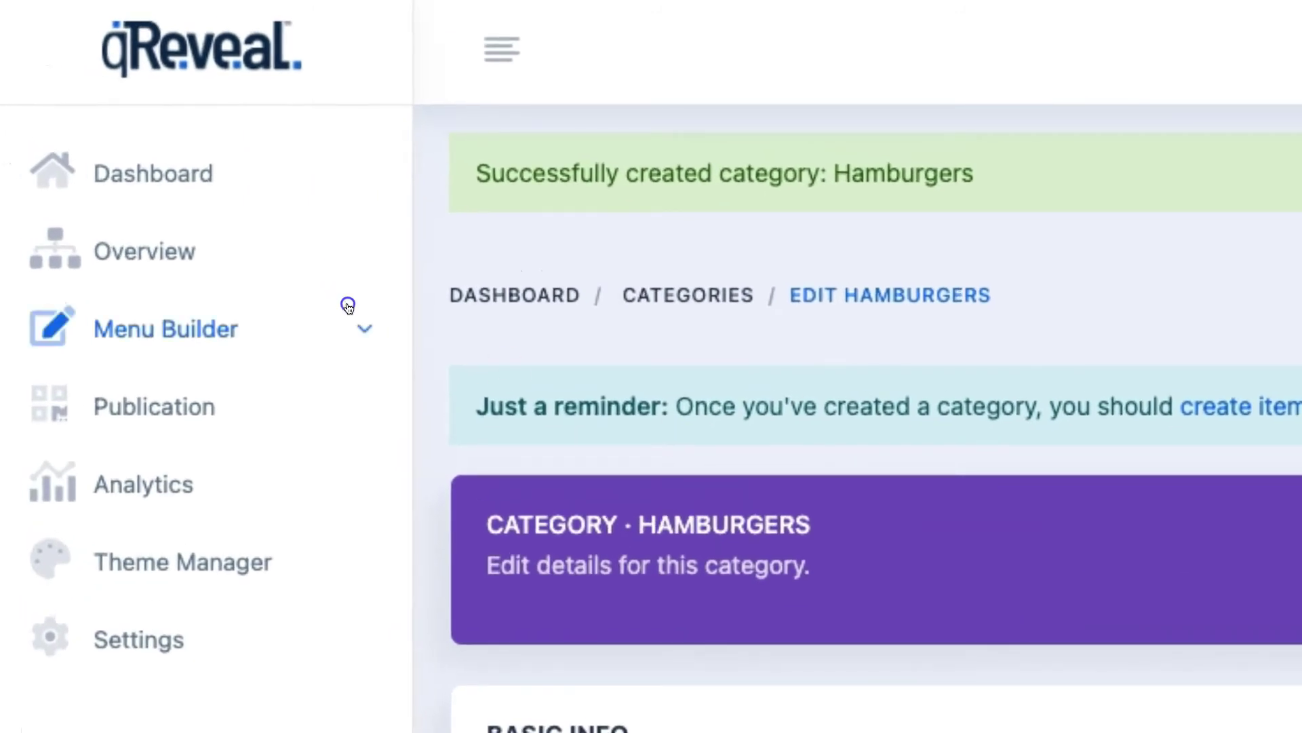
Create a new menu item named 'Deluxe Burger' with the description 'Grilled and juicy'.
left_click(347, 304)
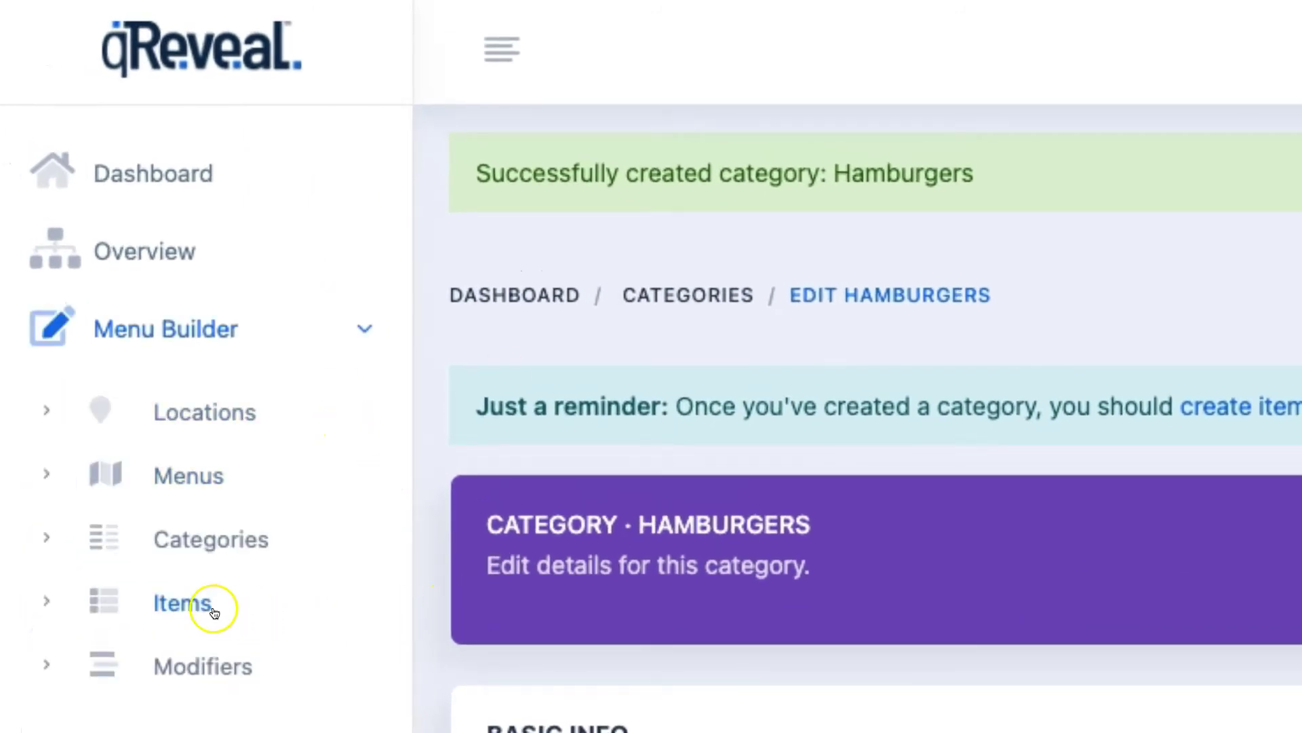
left_click(204, 603)
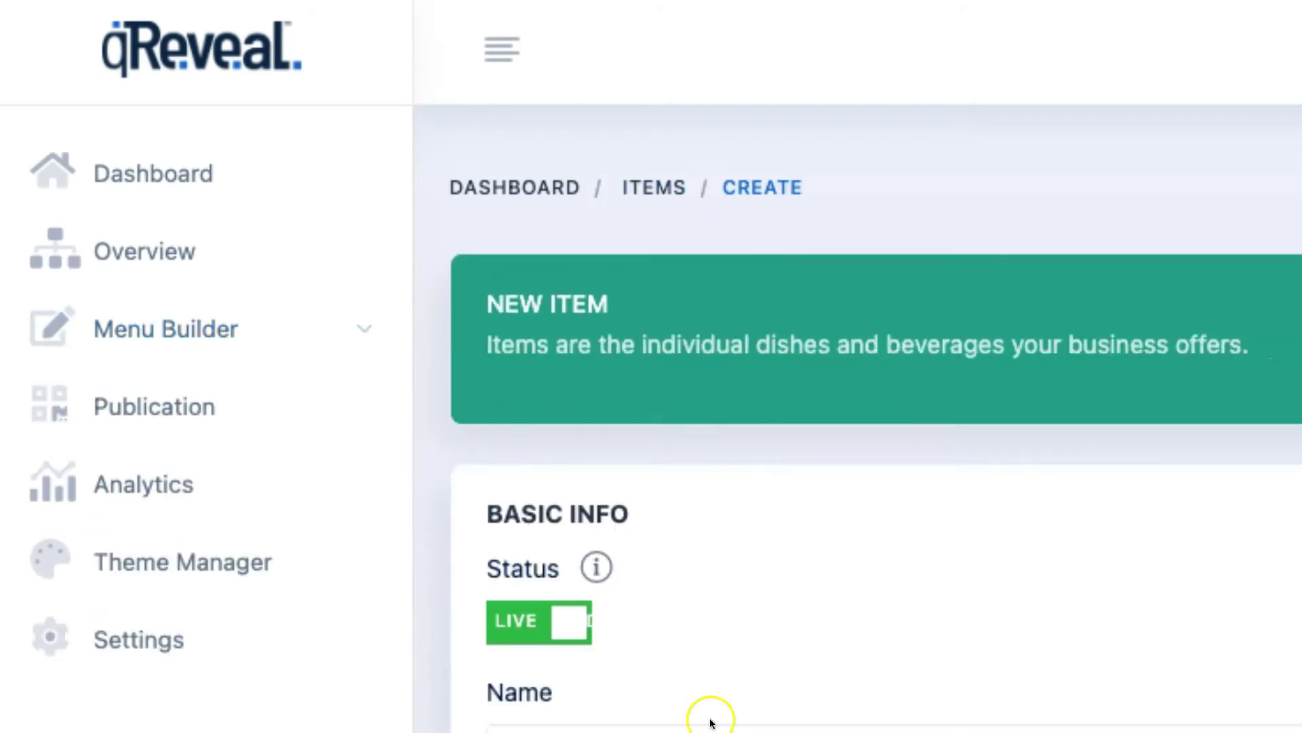
left_click(628, 675)
type("De")
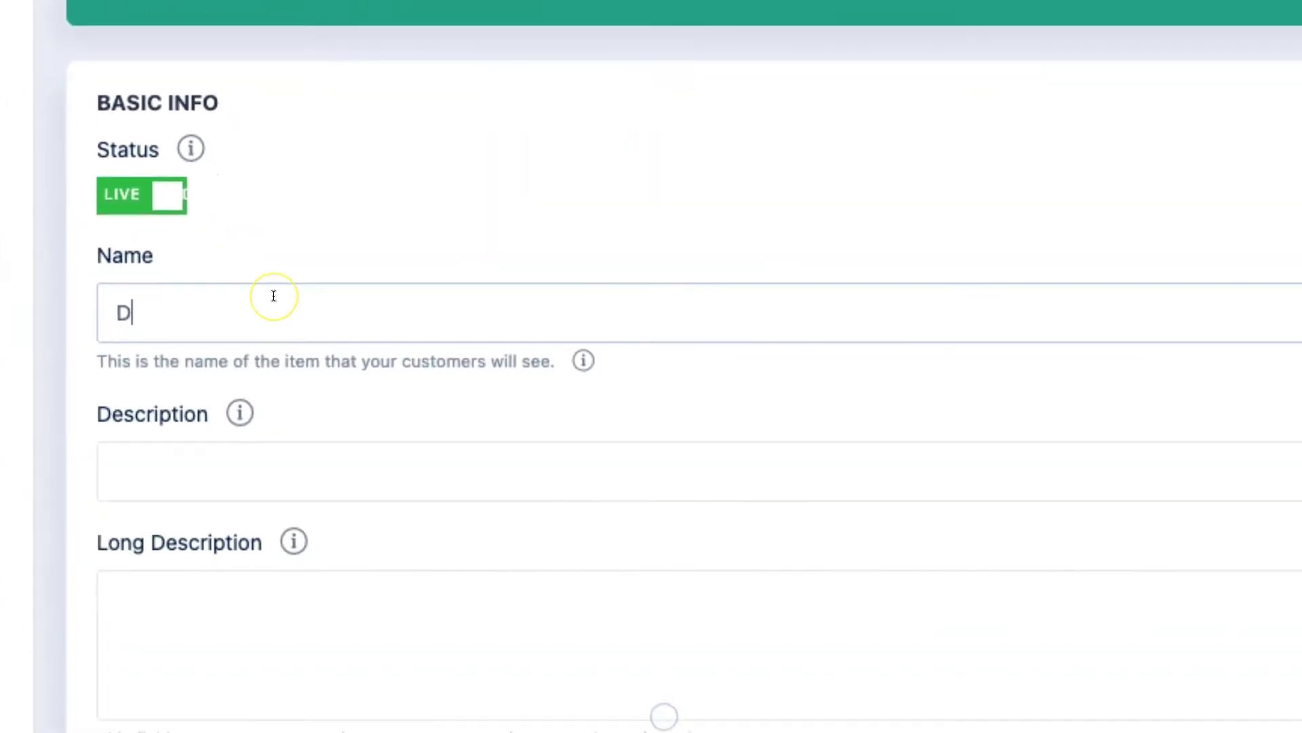
type("lu")
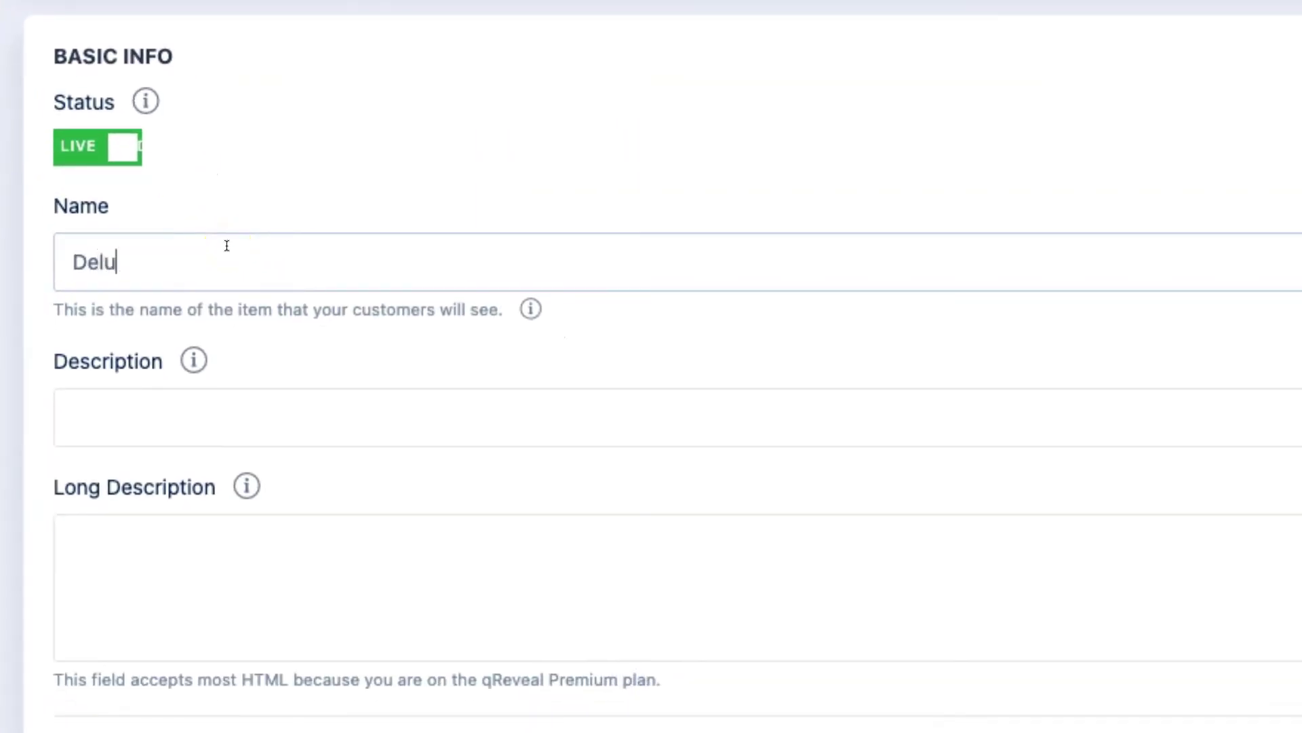
type("xe Burger")
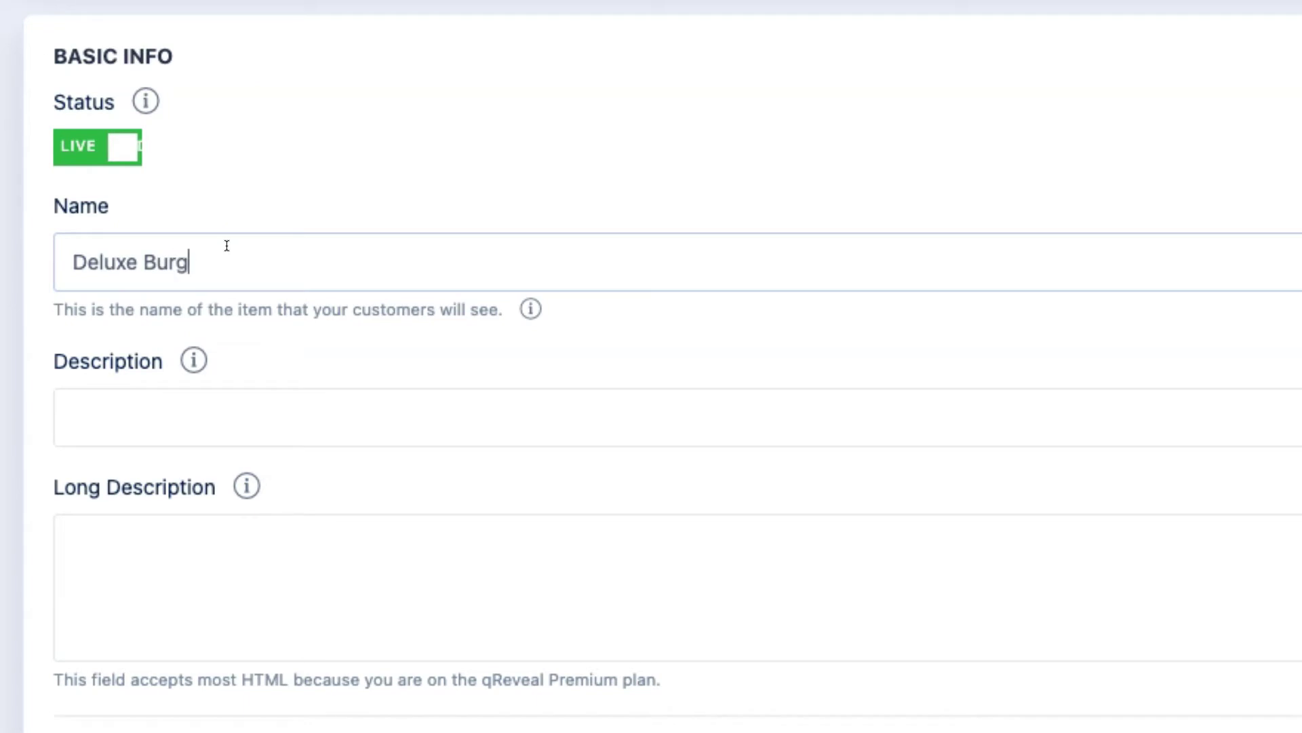
key("Tab")
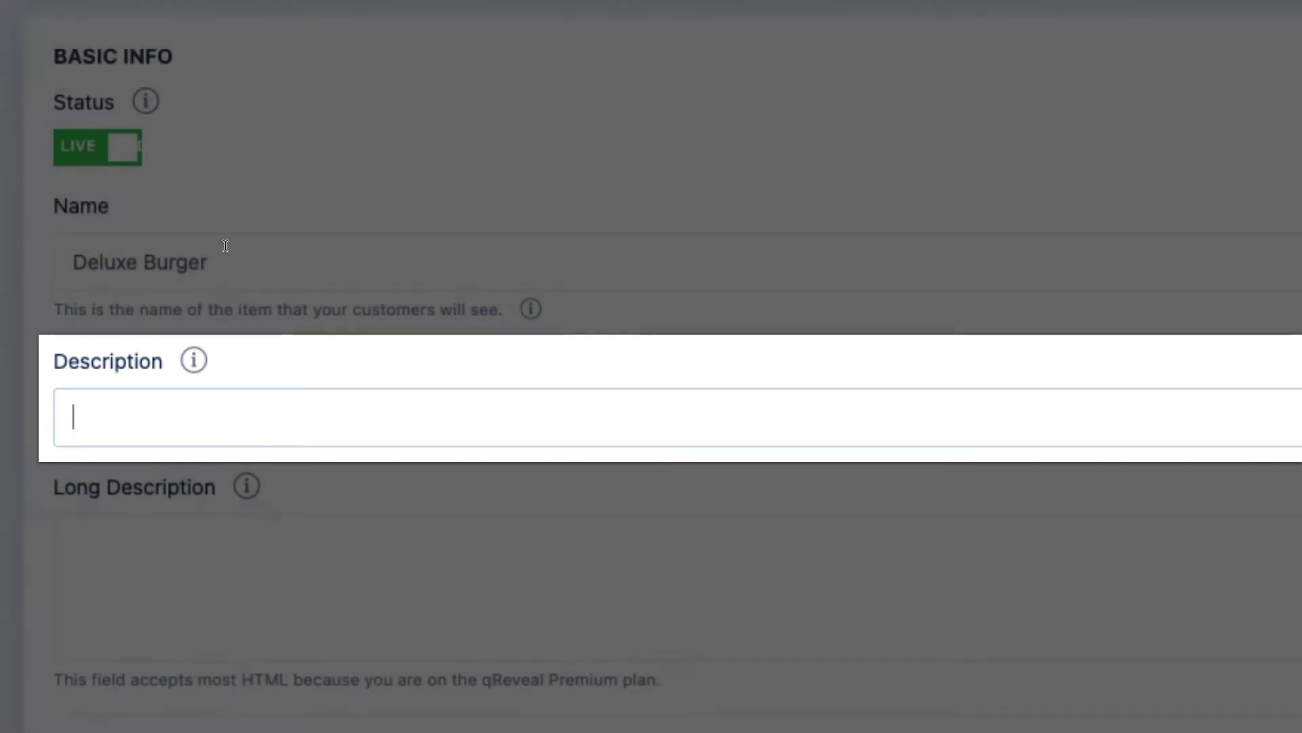
type("Grille")
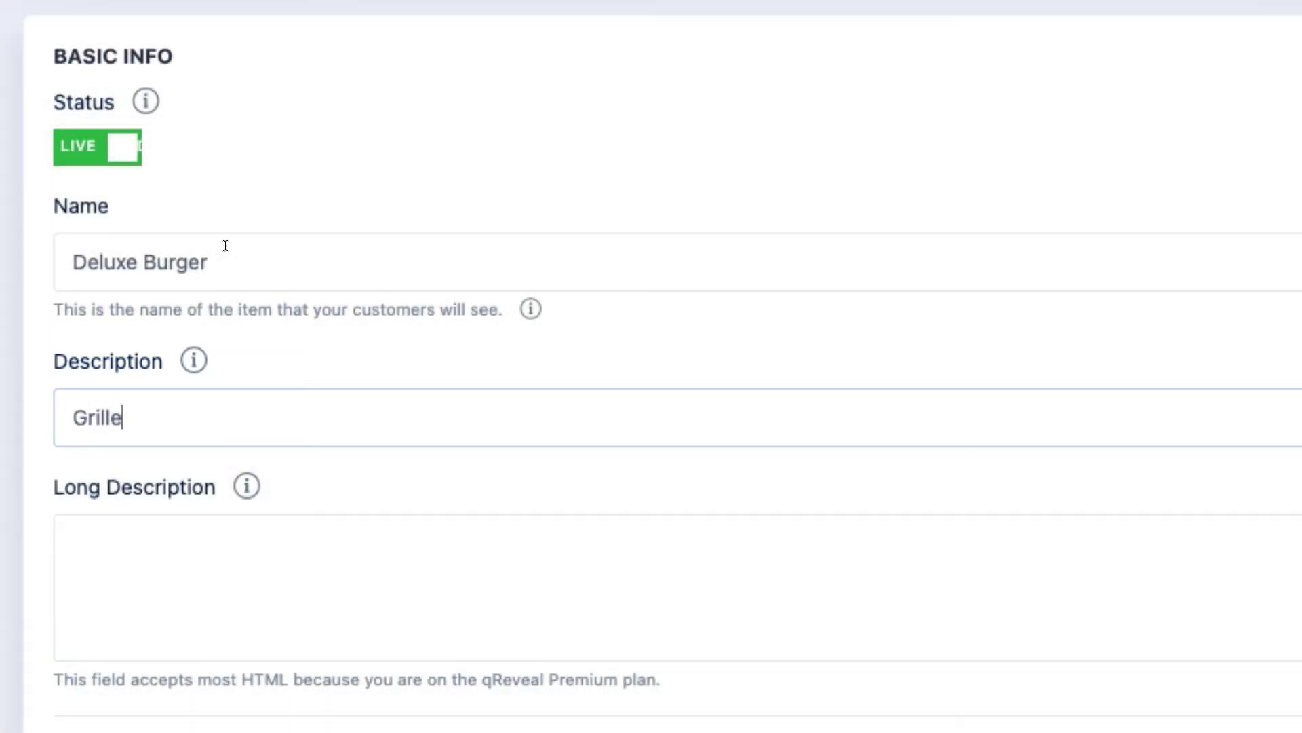
type("d and juicy")
key("Tab")
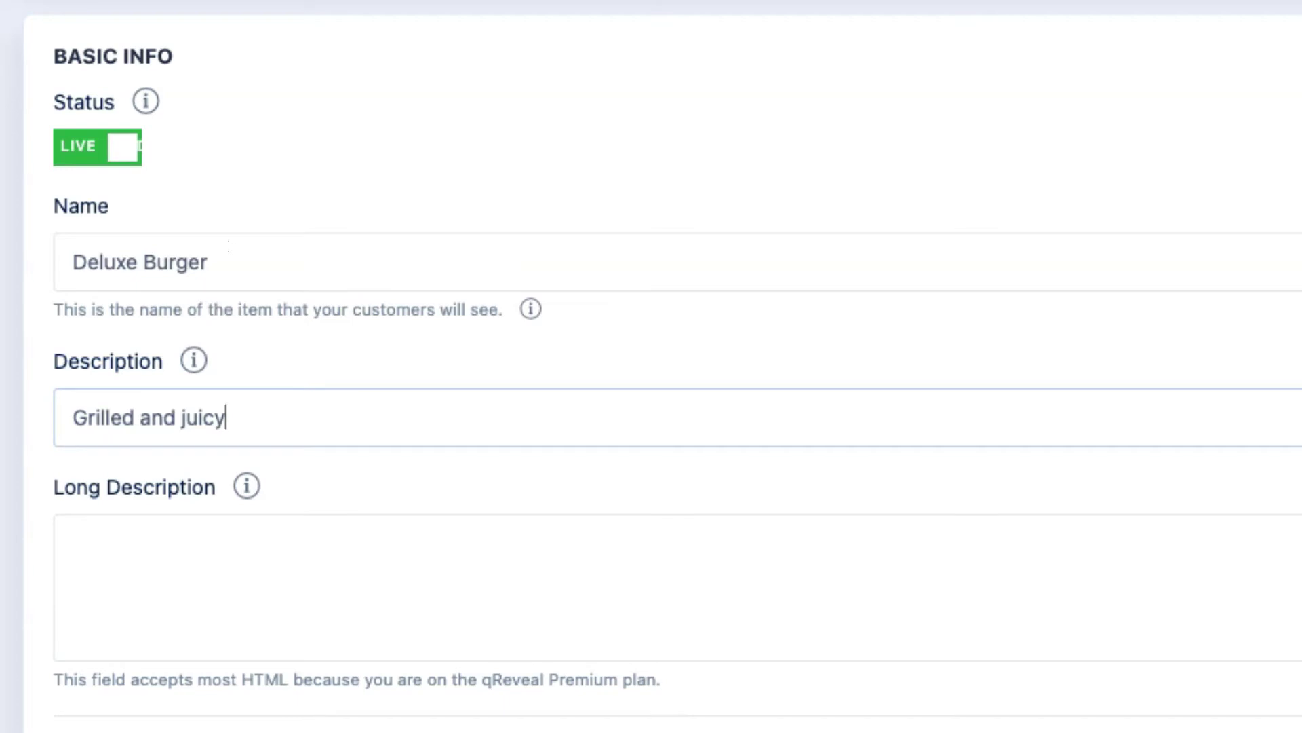
left_click(140, 558)
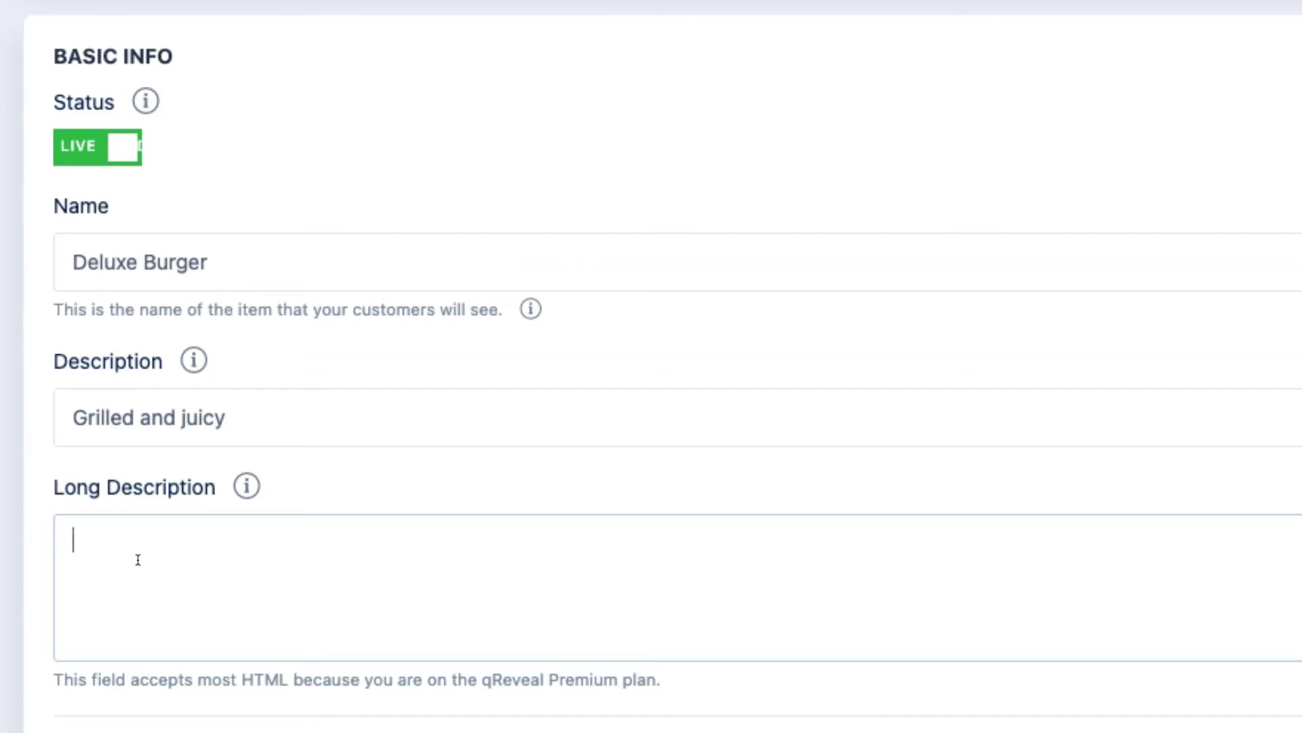
left_click(510, 718)
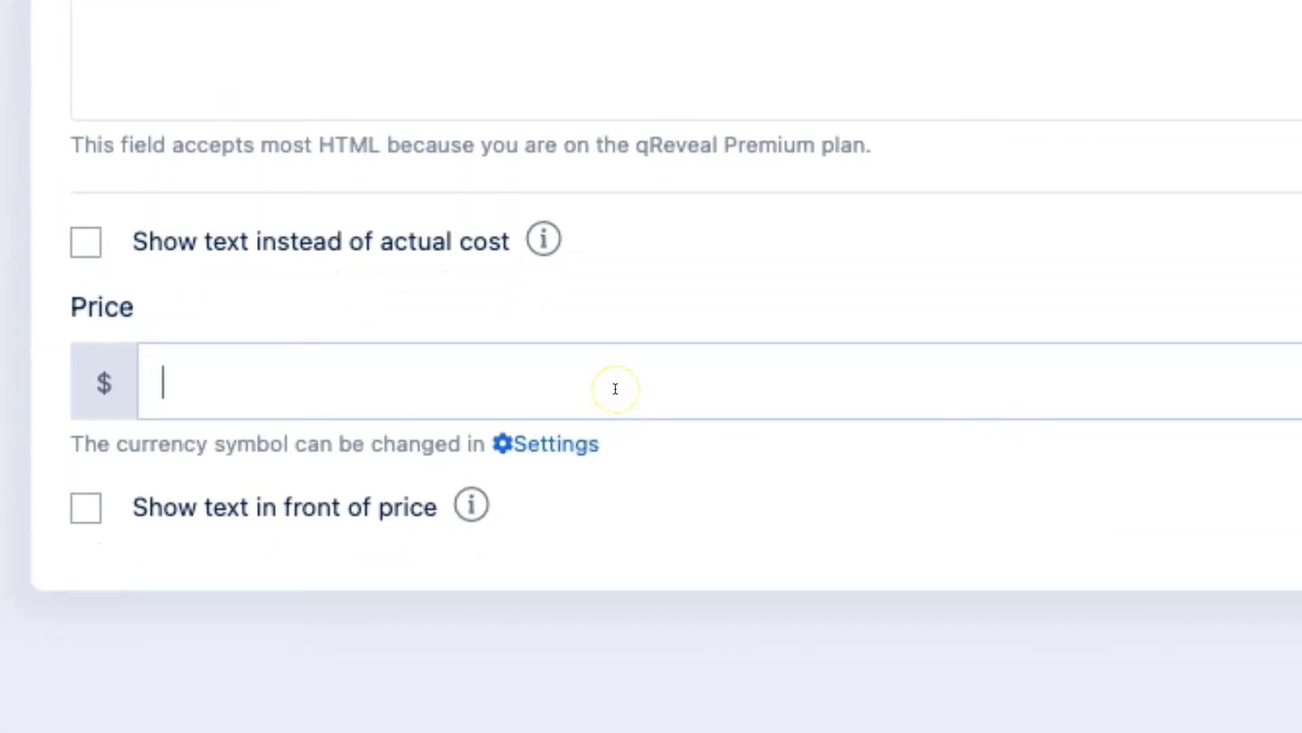
Price Deluxe Burger at 8.99 and mark it as Limited availability and Featured.
type("8.99")
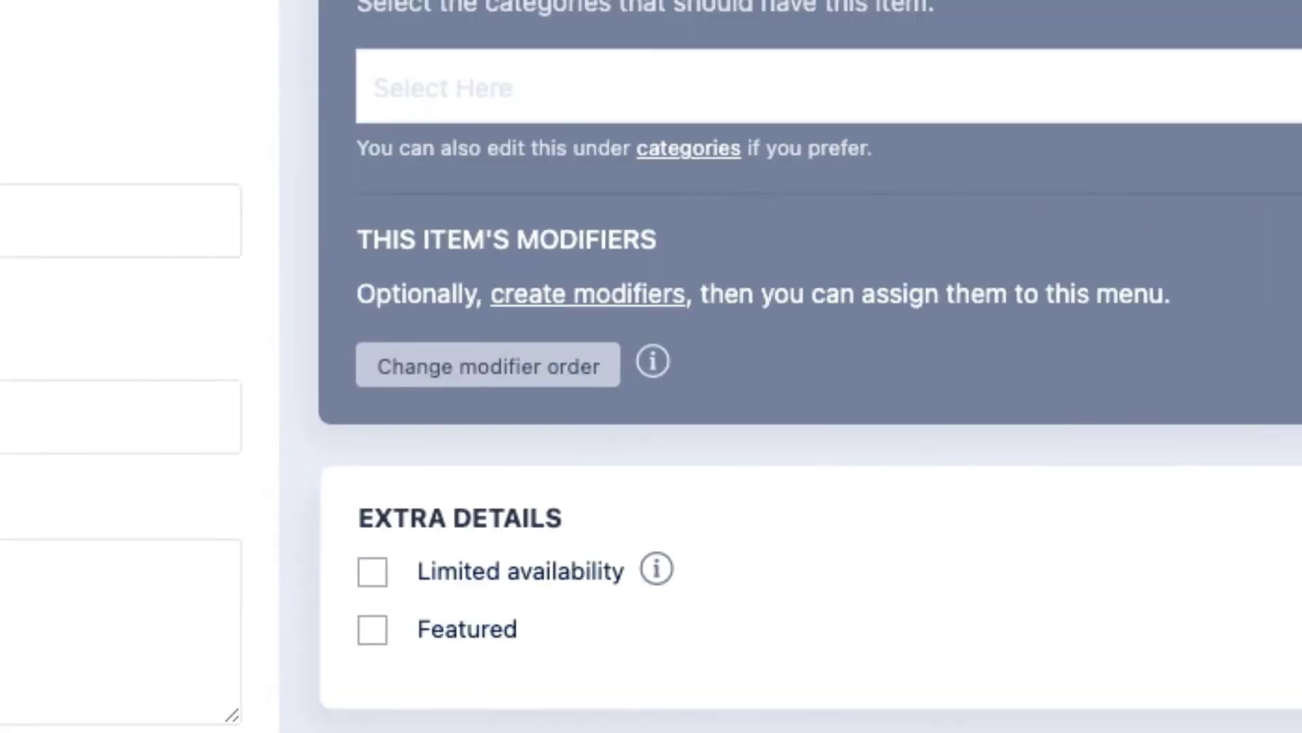
left_click(675, 649)
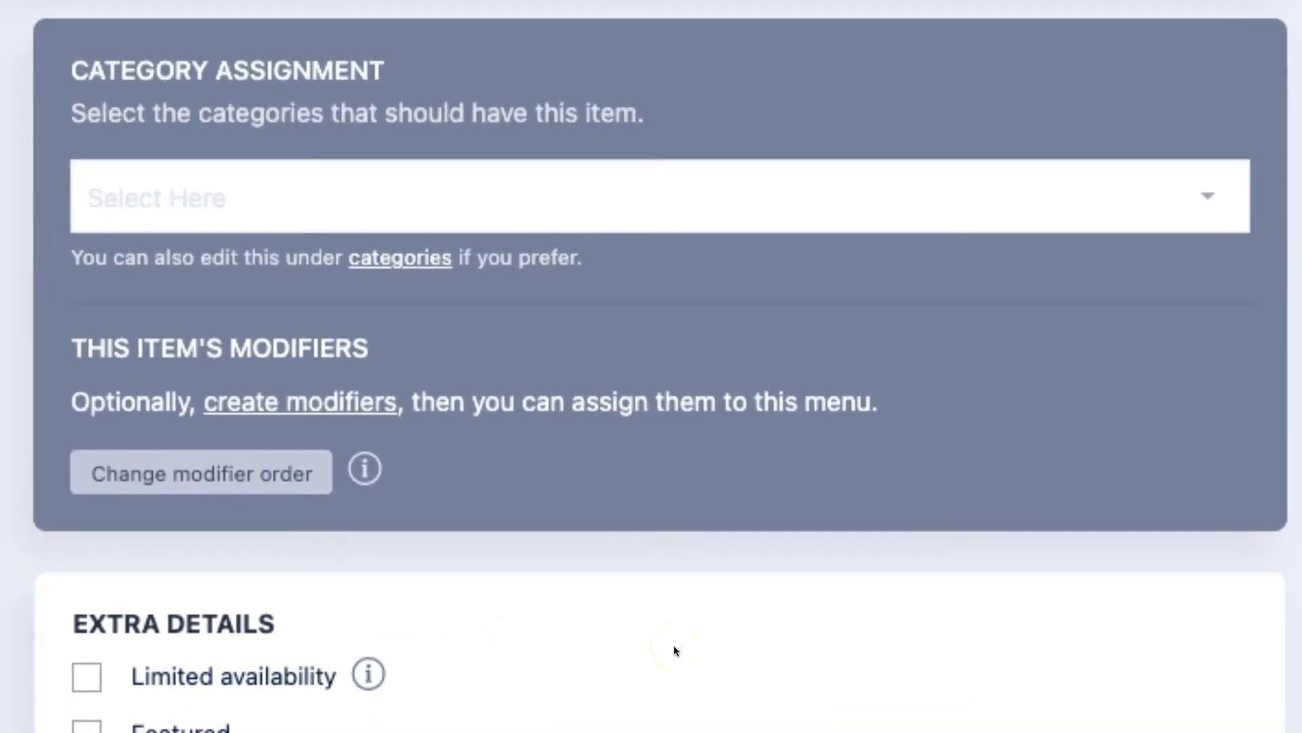
left_click(663, 650)
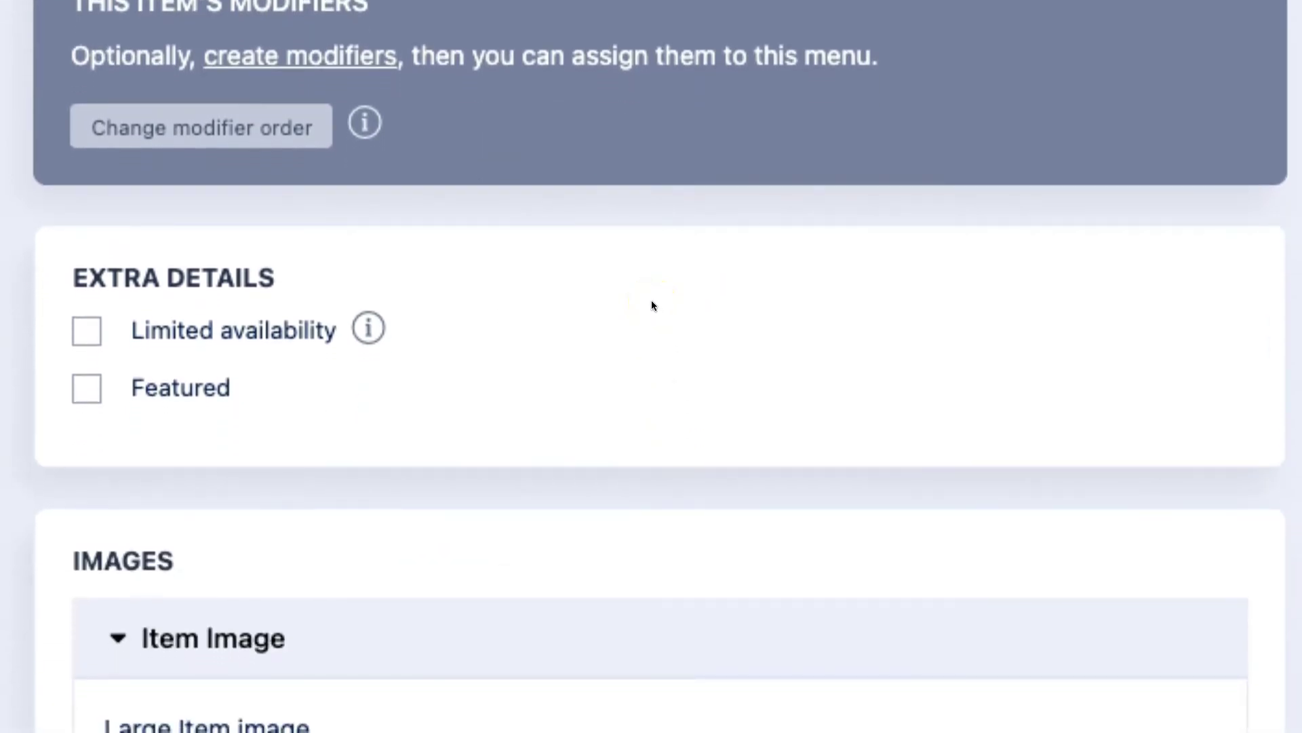
left_click(85, 332)
left_click(88, 389)
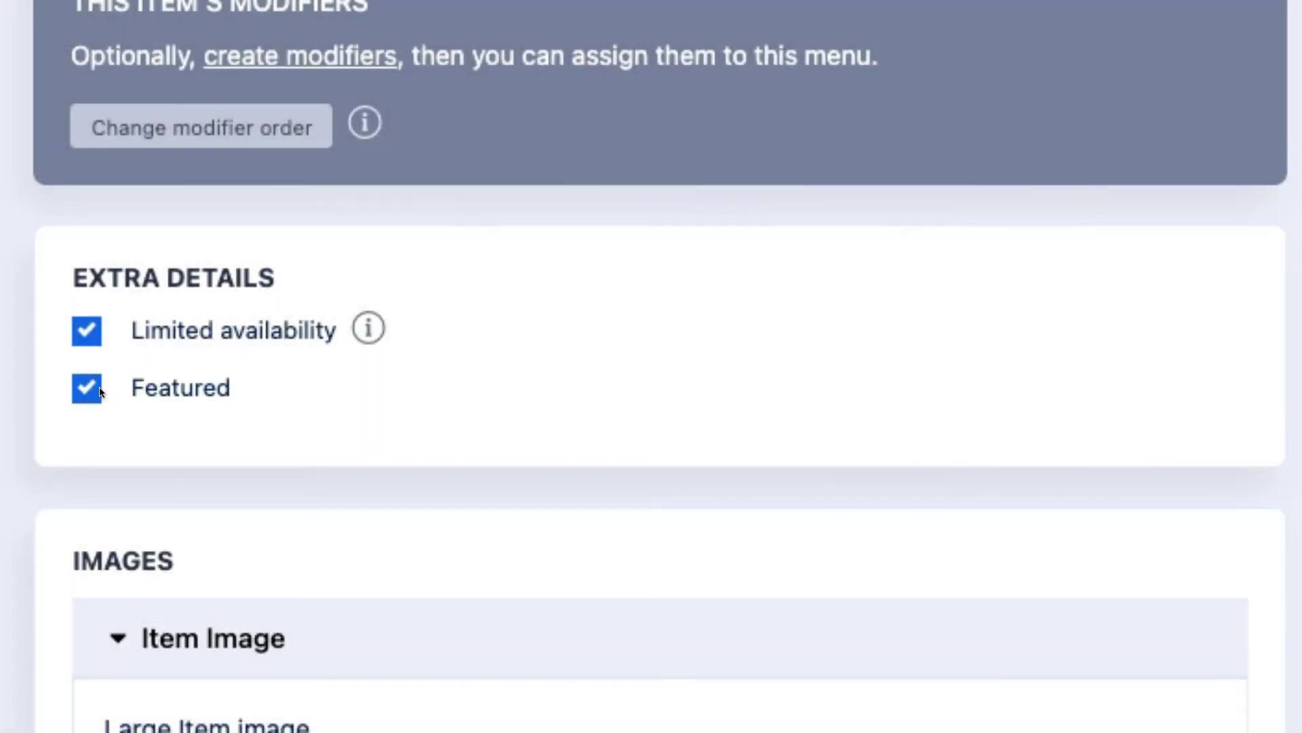
left_click(80, 392)
left_click(84, 388)
scroll(395, 230, "down", 8)
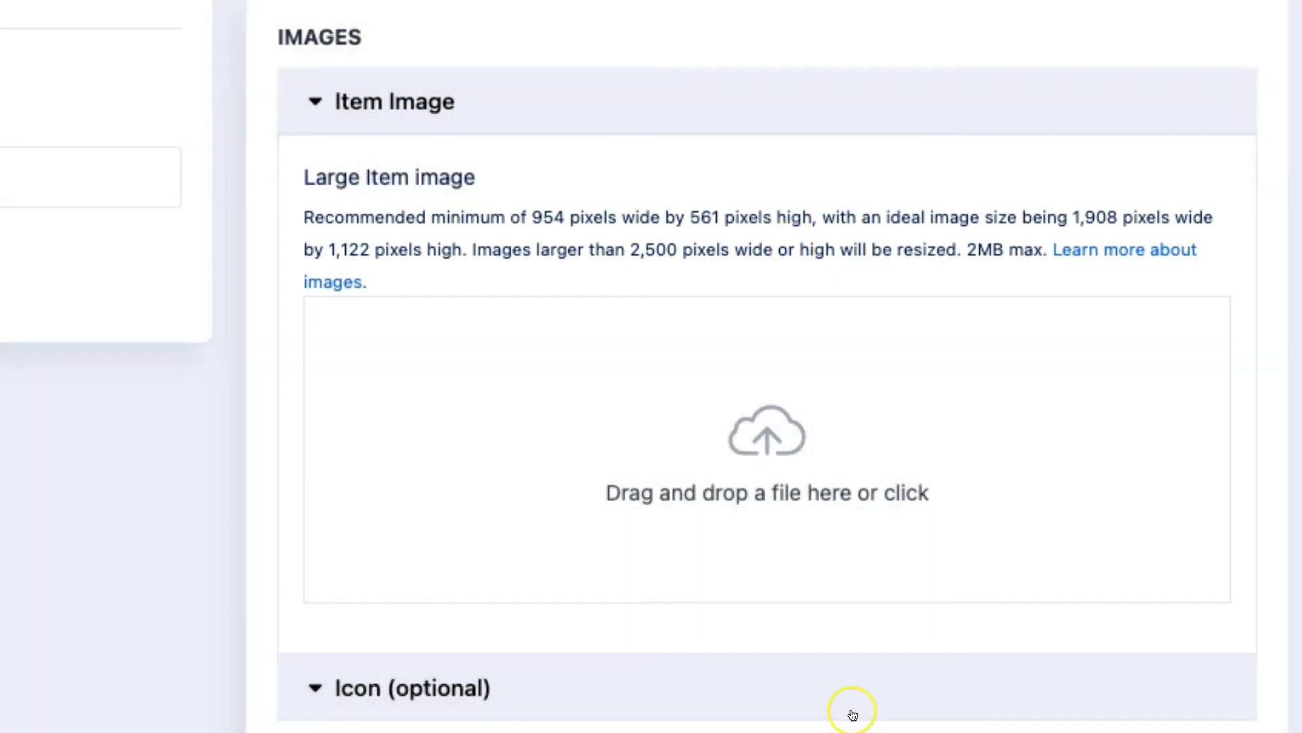
left_click(852, 706)
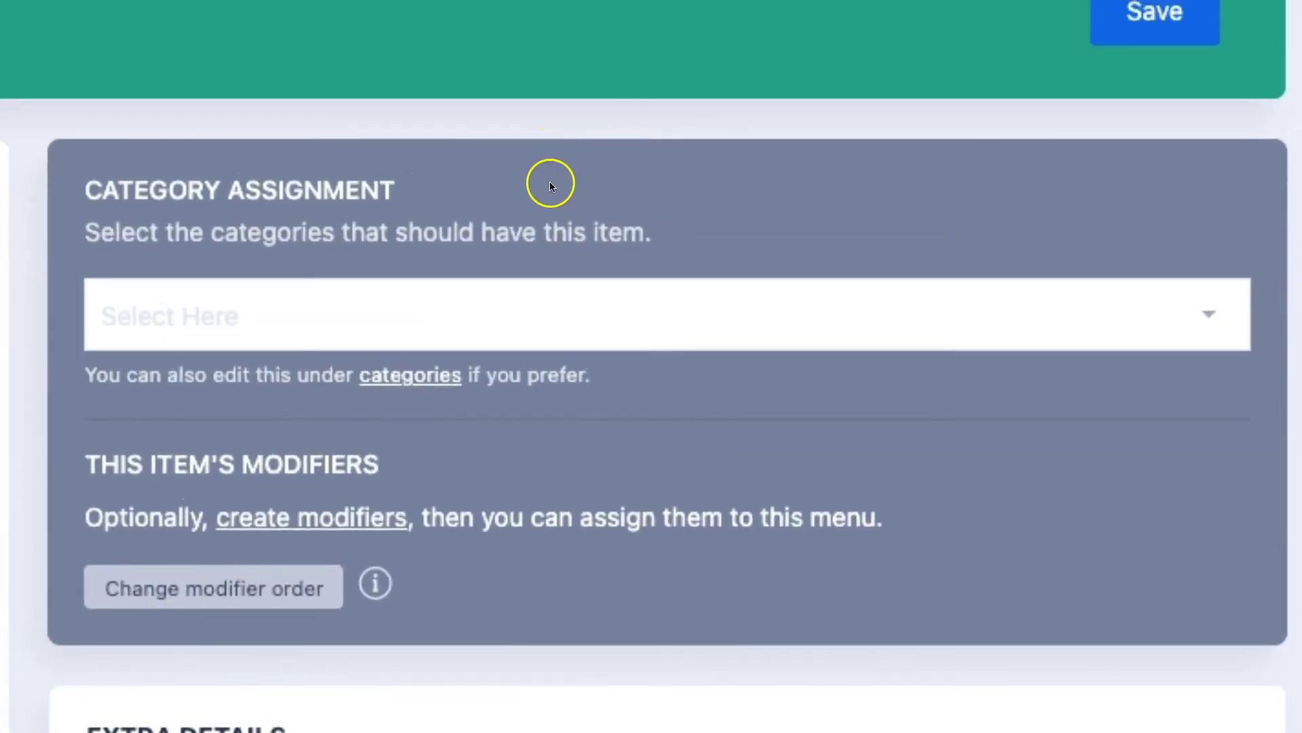
Assign Deluxe Burger to the Hamburgers category and save the item.
left_click(1207, 314)
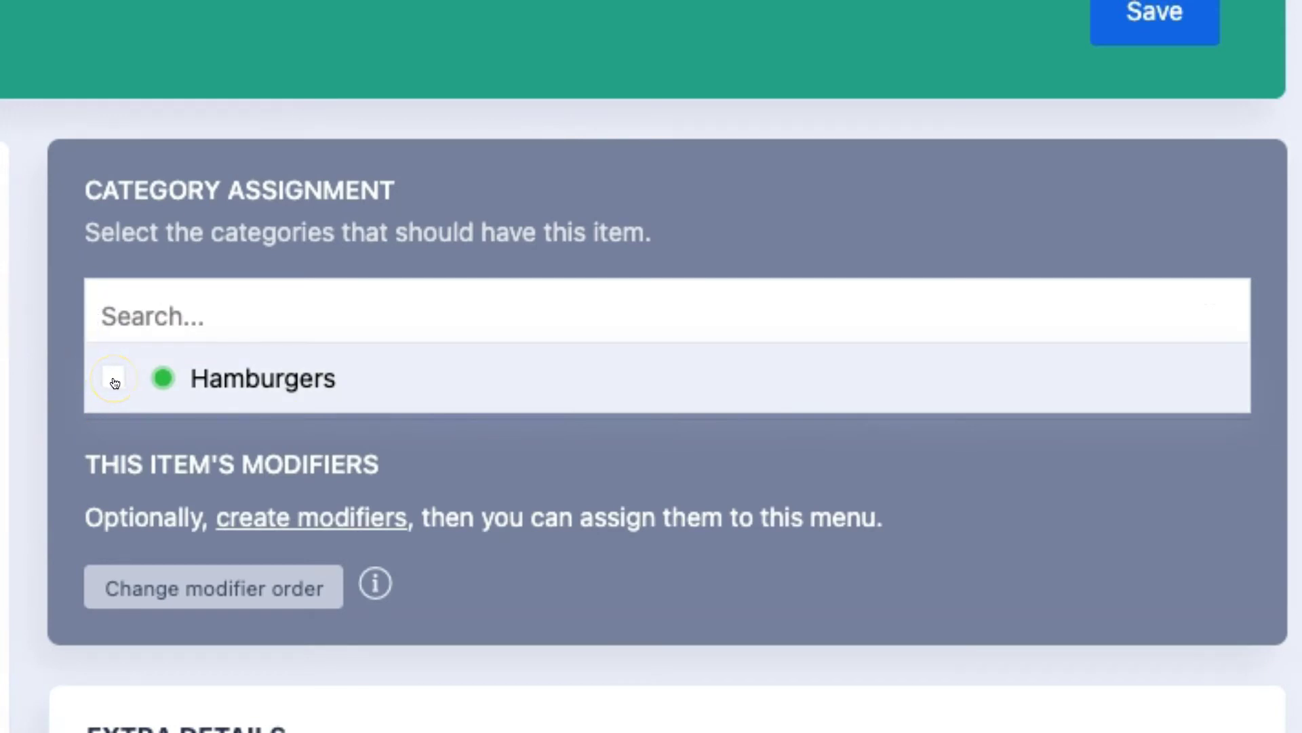
left_click(114, 379)
key("Escape")
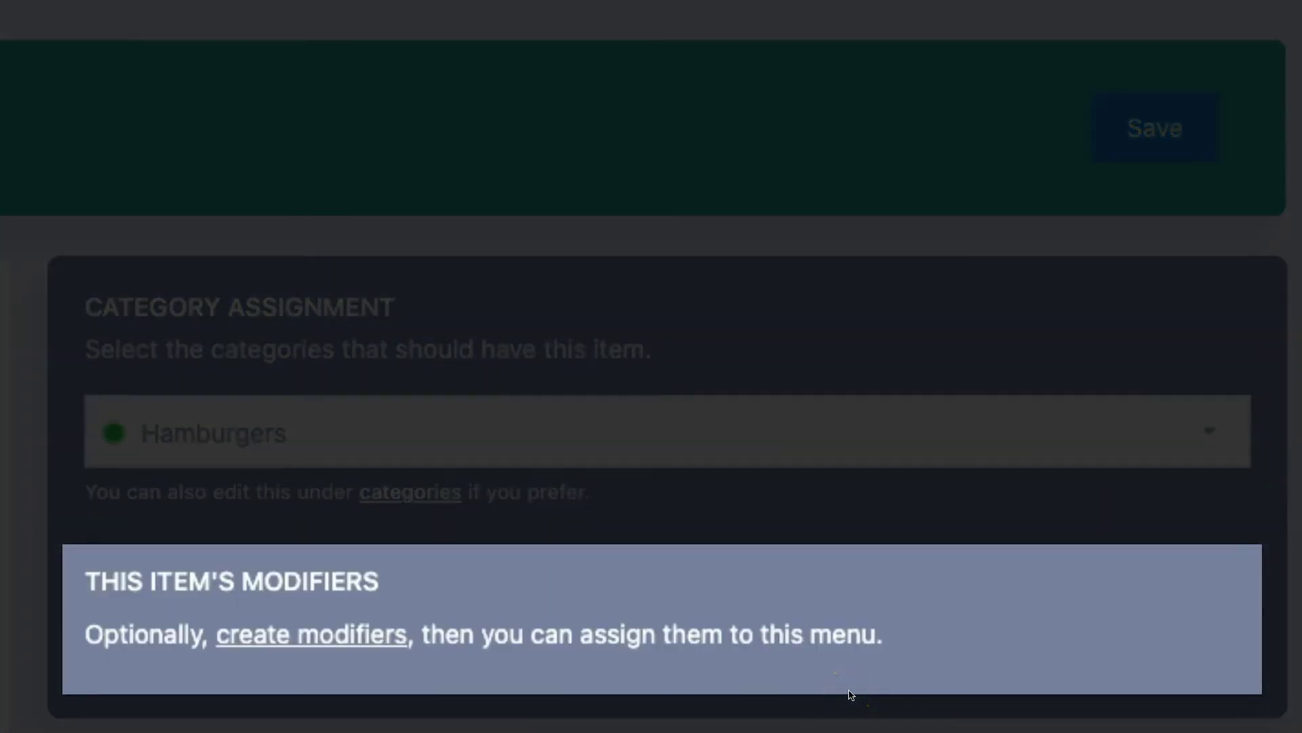
left_click(848, 688)
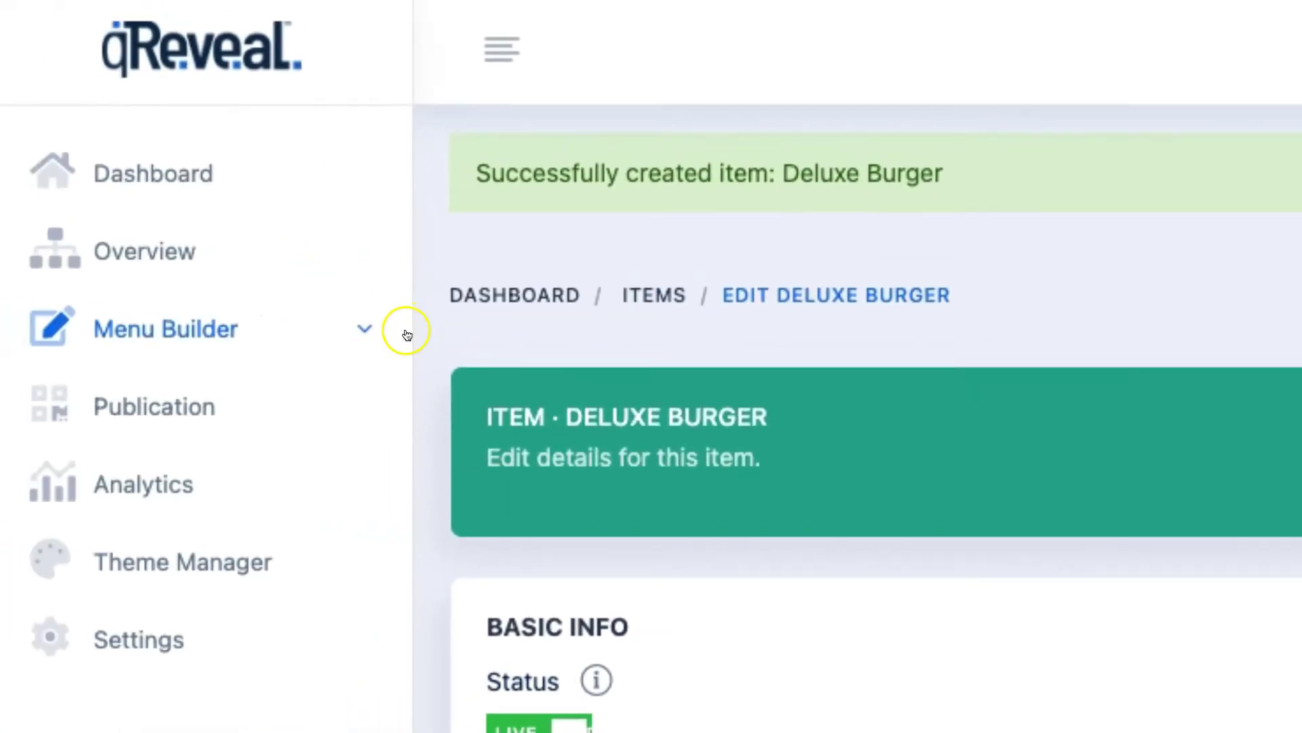
Create an Add Bacon modifier priced at 2.00.
left_click(361, 331)
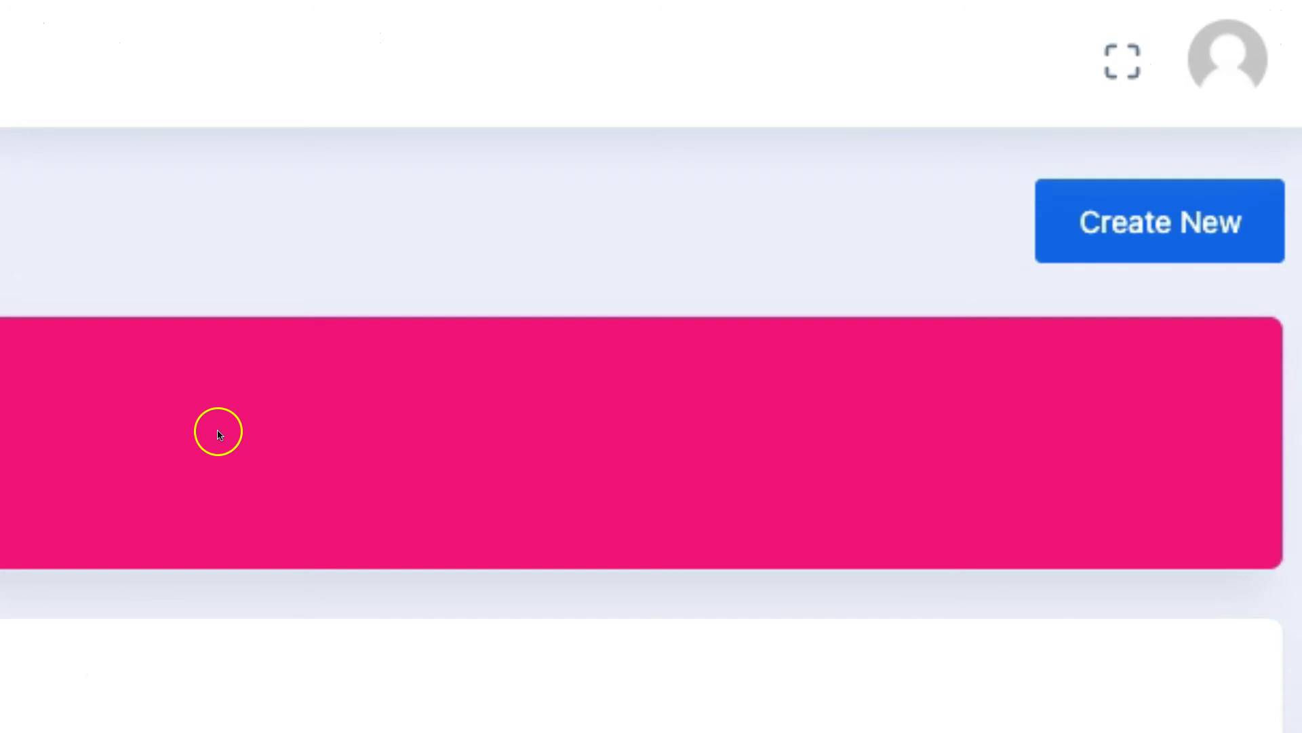
left_click(1160, 220)
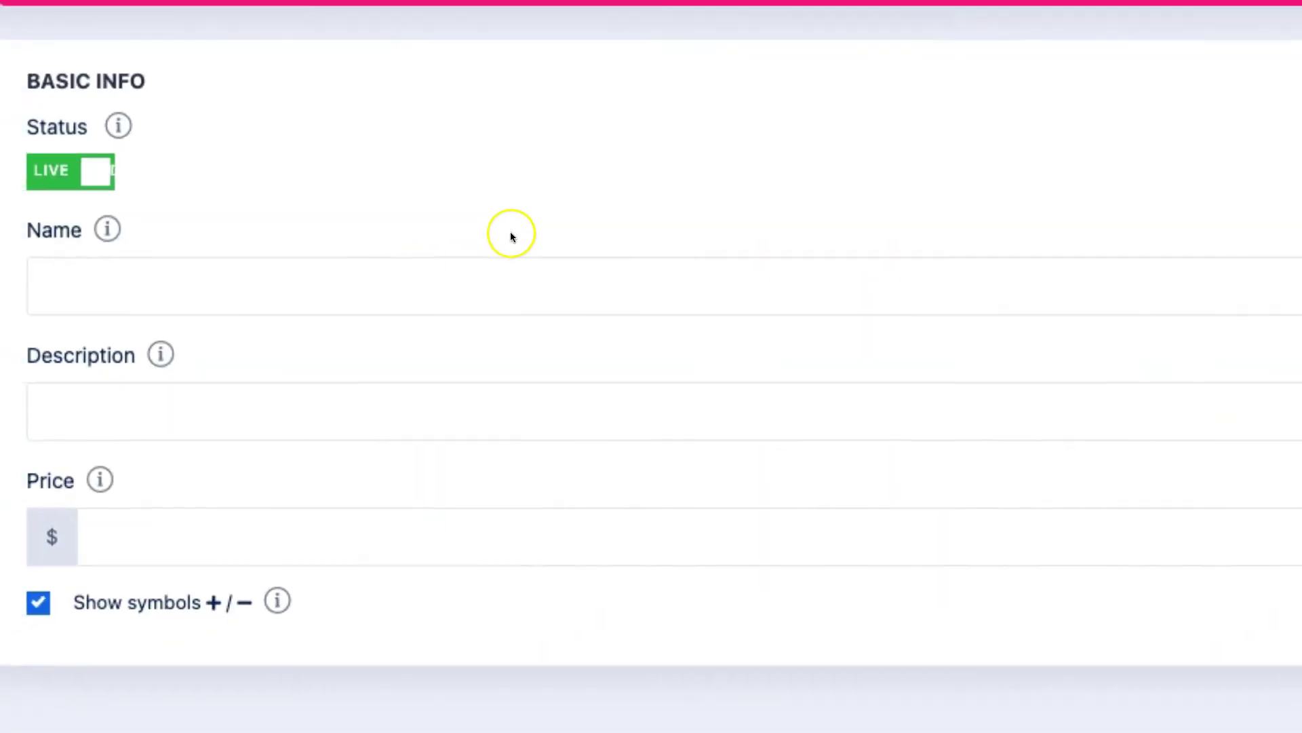
left_click(512, 279)
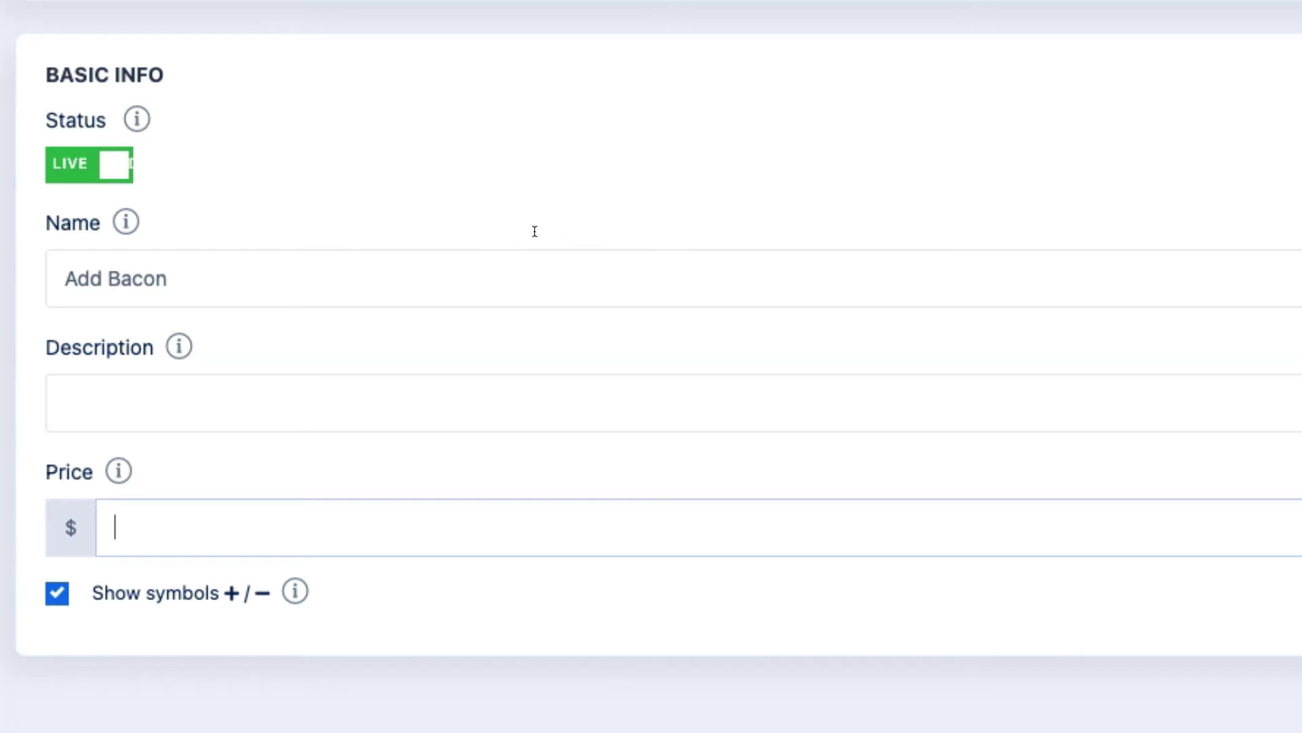
type("2.00")
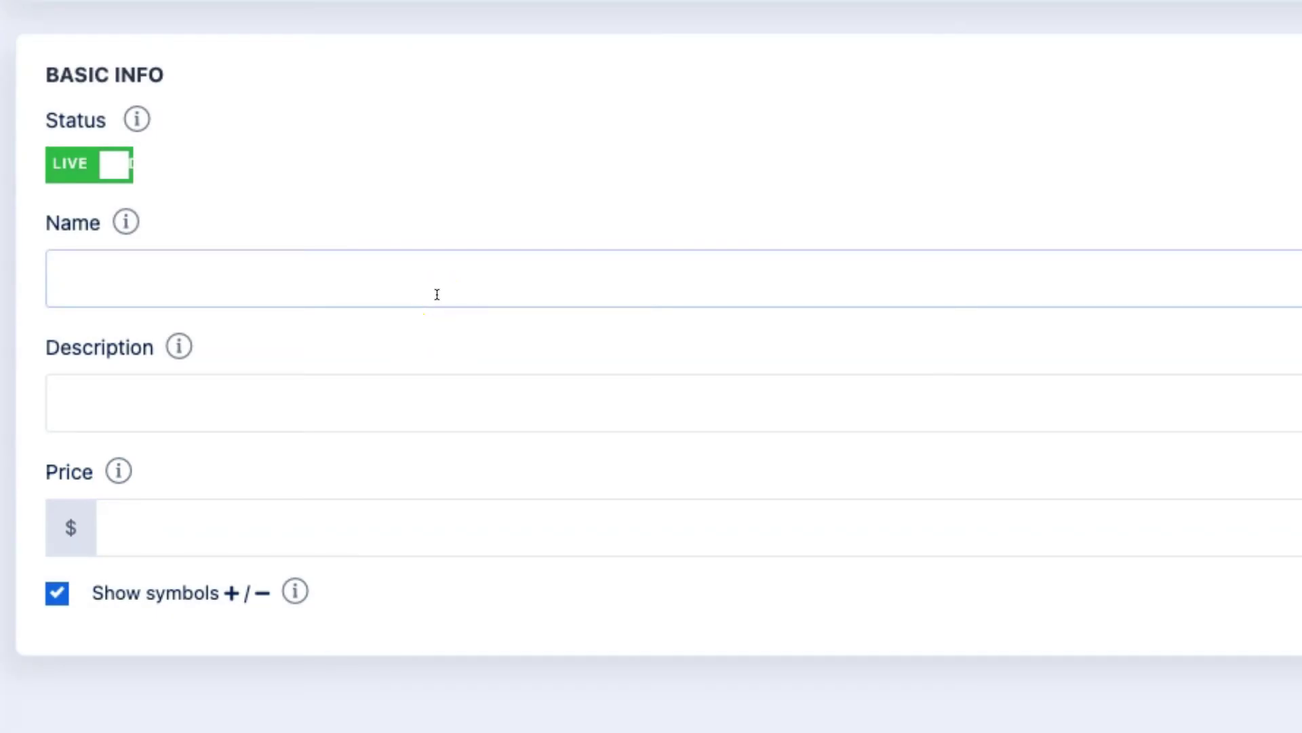
Enter a Remove Chicken modifier priced -3.00, keeping the +/− symbols shown.
type("Remove Chicken")
key("Tab")
key("Tab")
type("-")
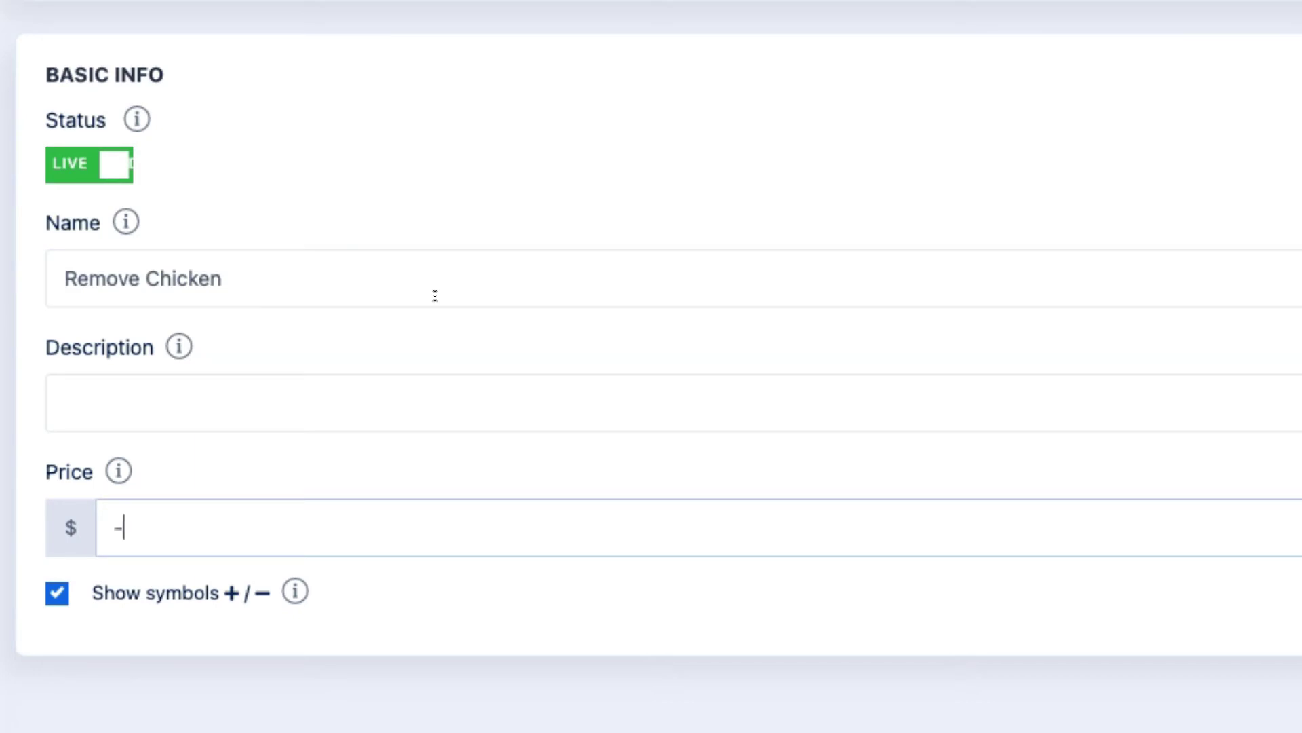
type("3.00")
left_click(165, 605)
left_click(168, 604)
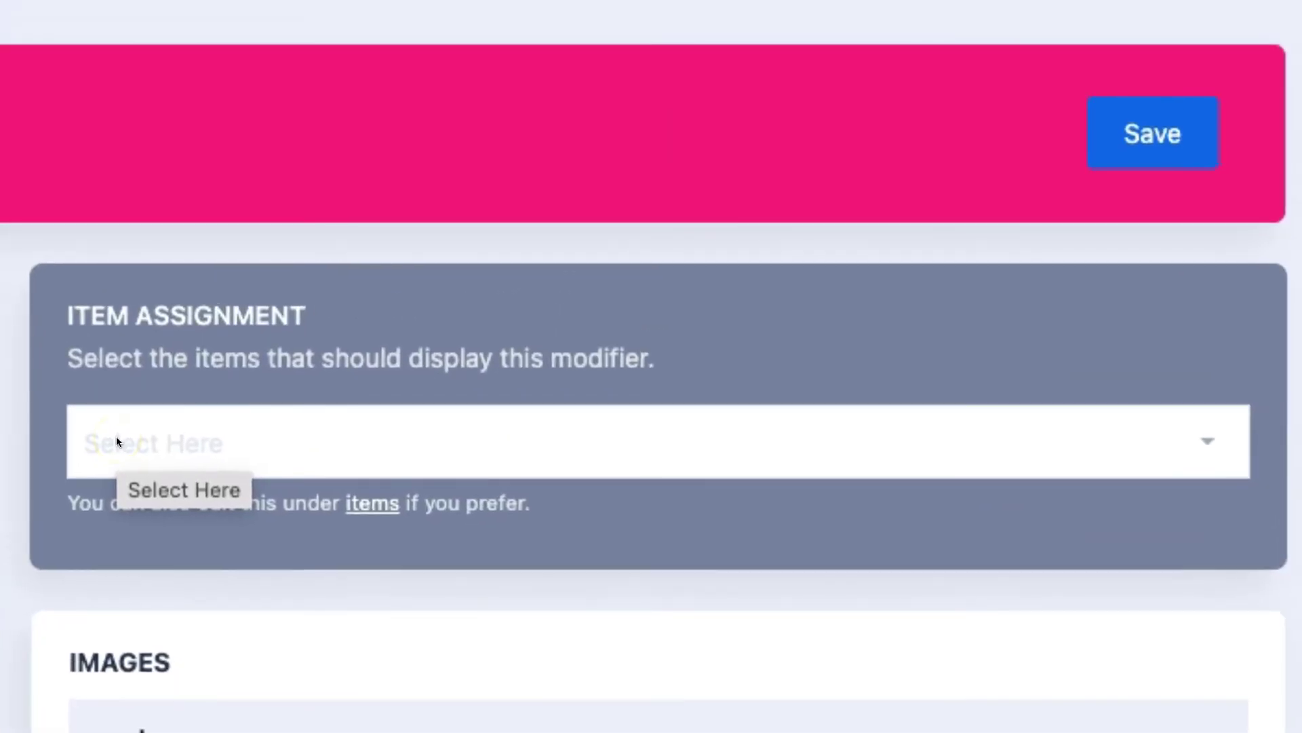
Attach the Remove Chicken modifier to Deluxe Burger (8.99) and save it.
left_click(117, 441)
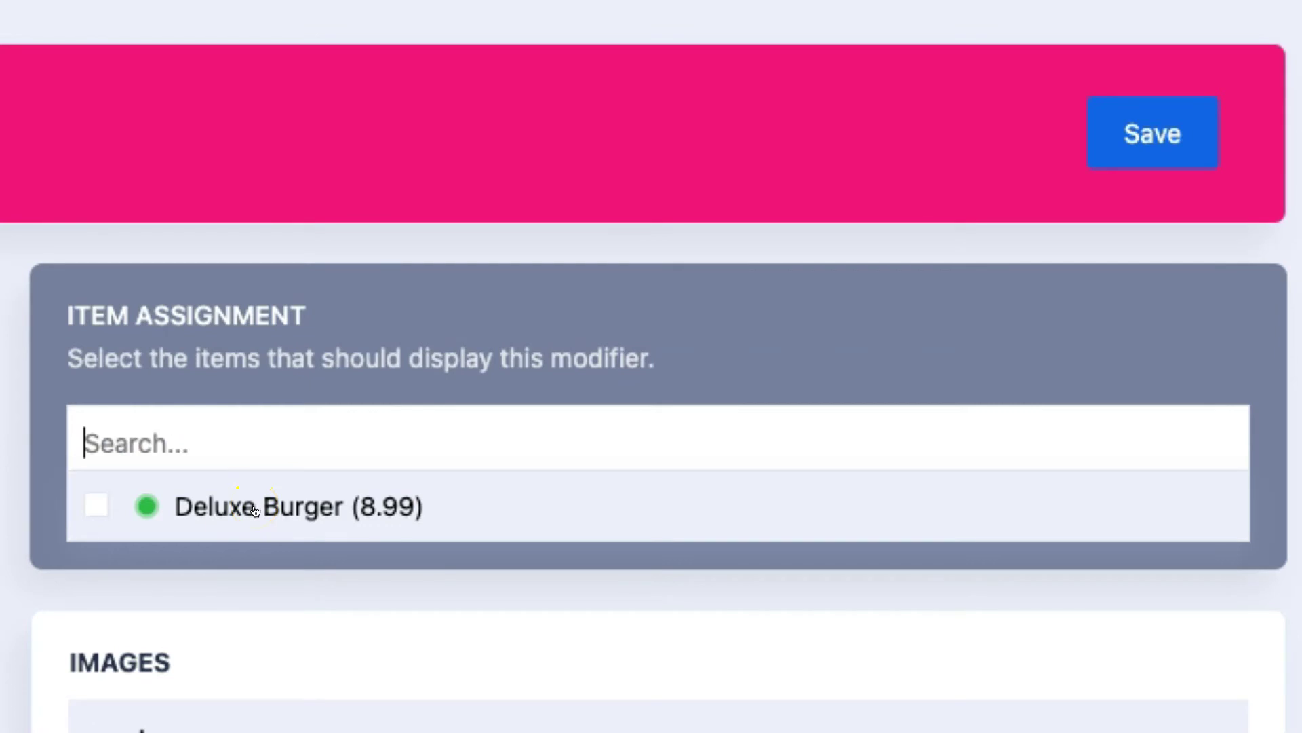
left_click(254, 510)
left_click(611, 362)
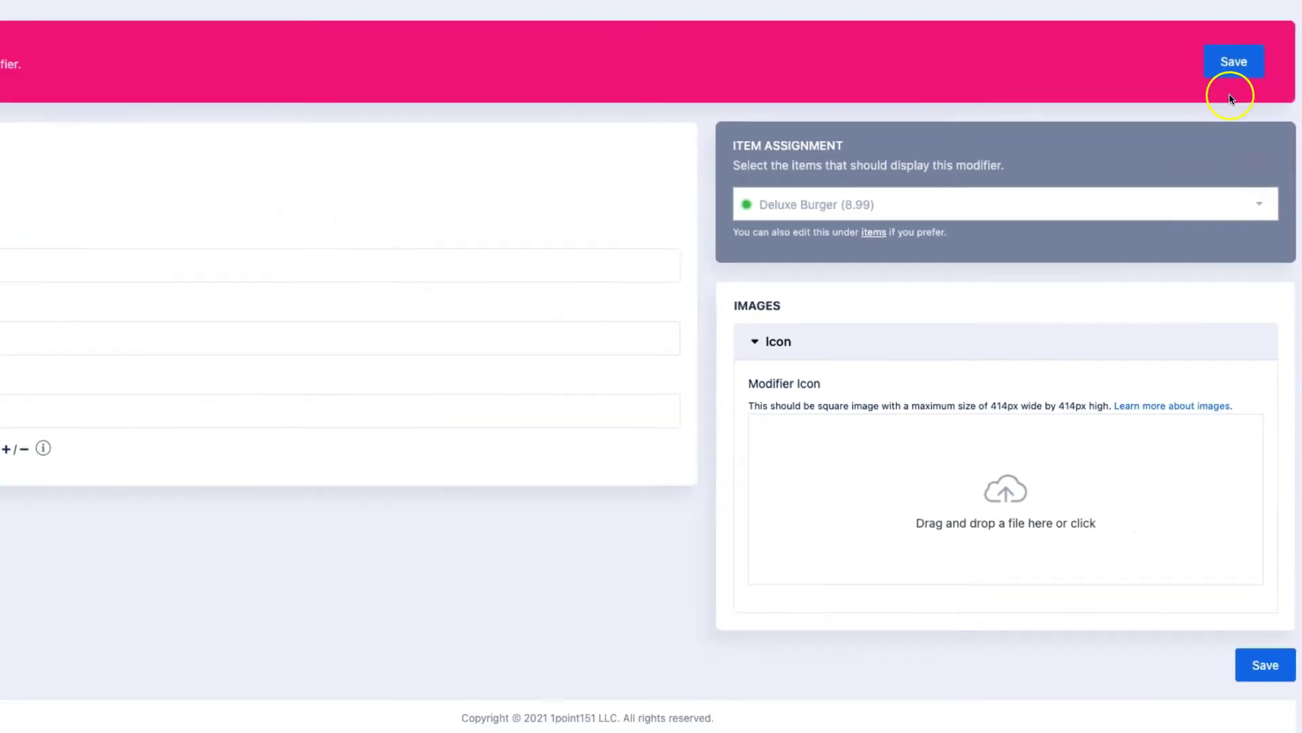
left_click(1156, 151)
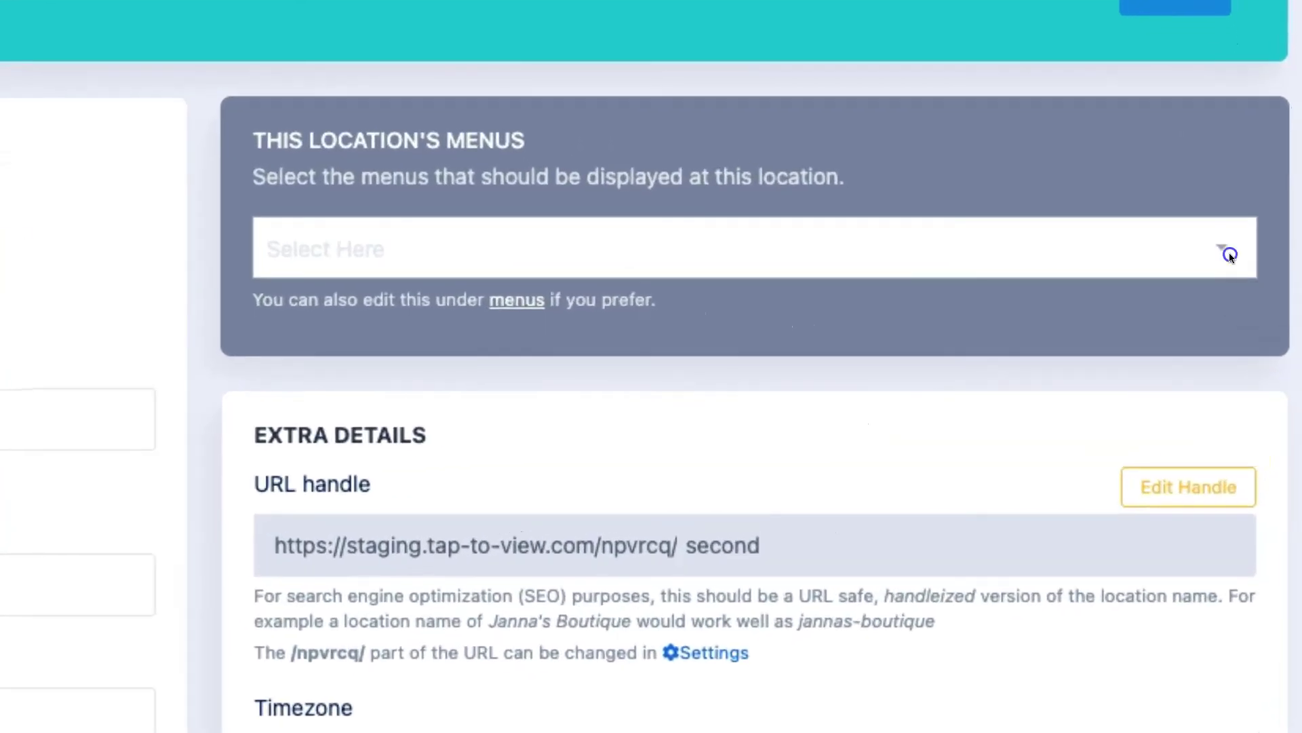
Assign the Breakfast, Dinner and Lunch menus to the Second location.
left_click(1229, 254)
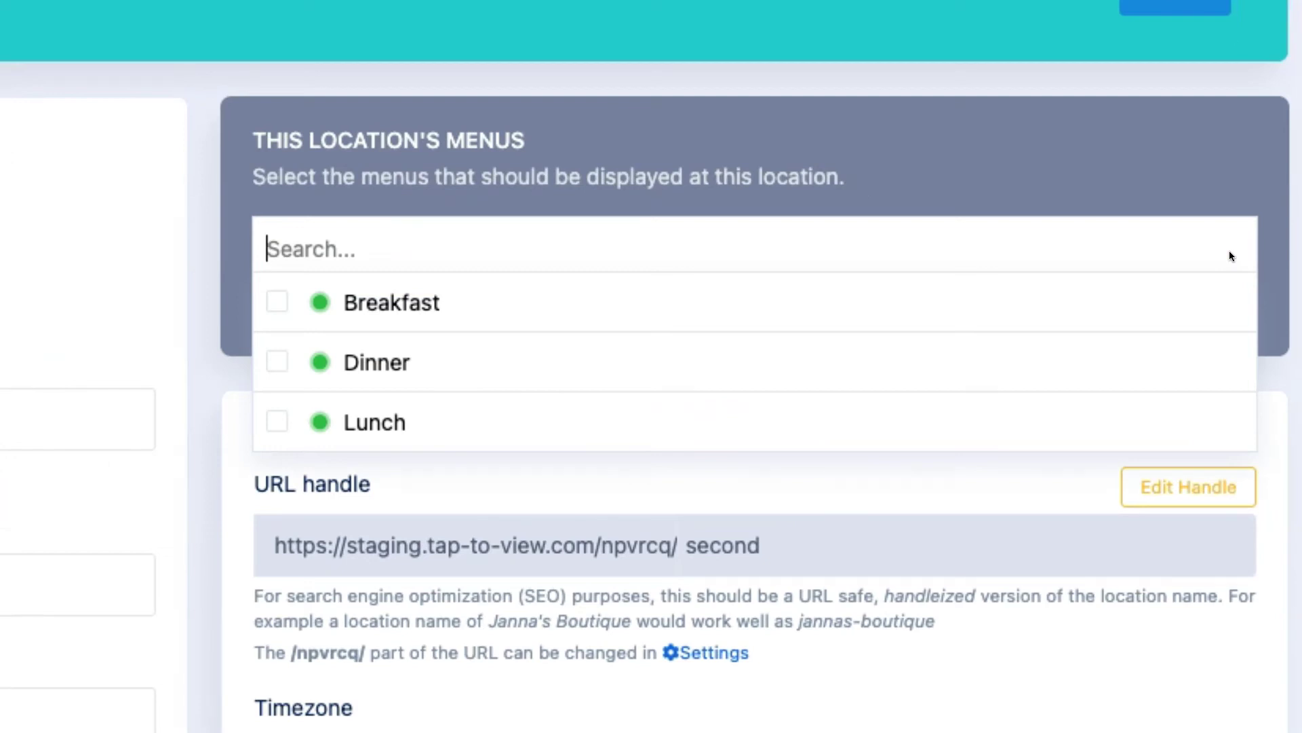
left_click(1212, 192)
left_click(1210, 197)
left_click(280, 309)
left_click(280, 352)
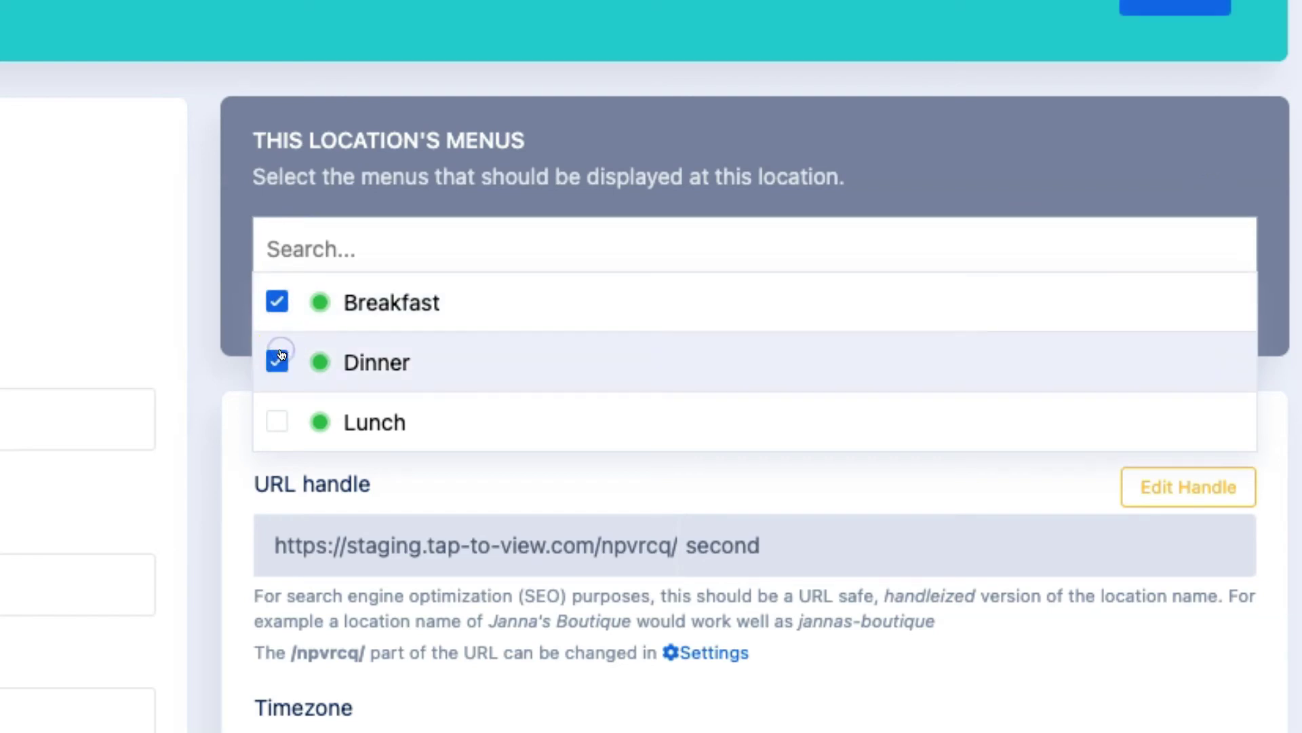
left_click(281, 417)
key("Escape")
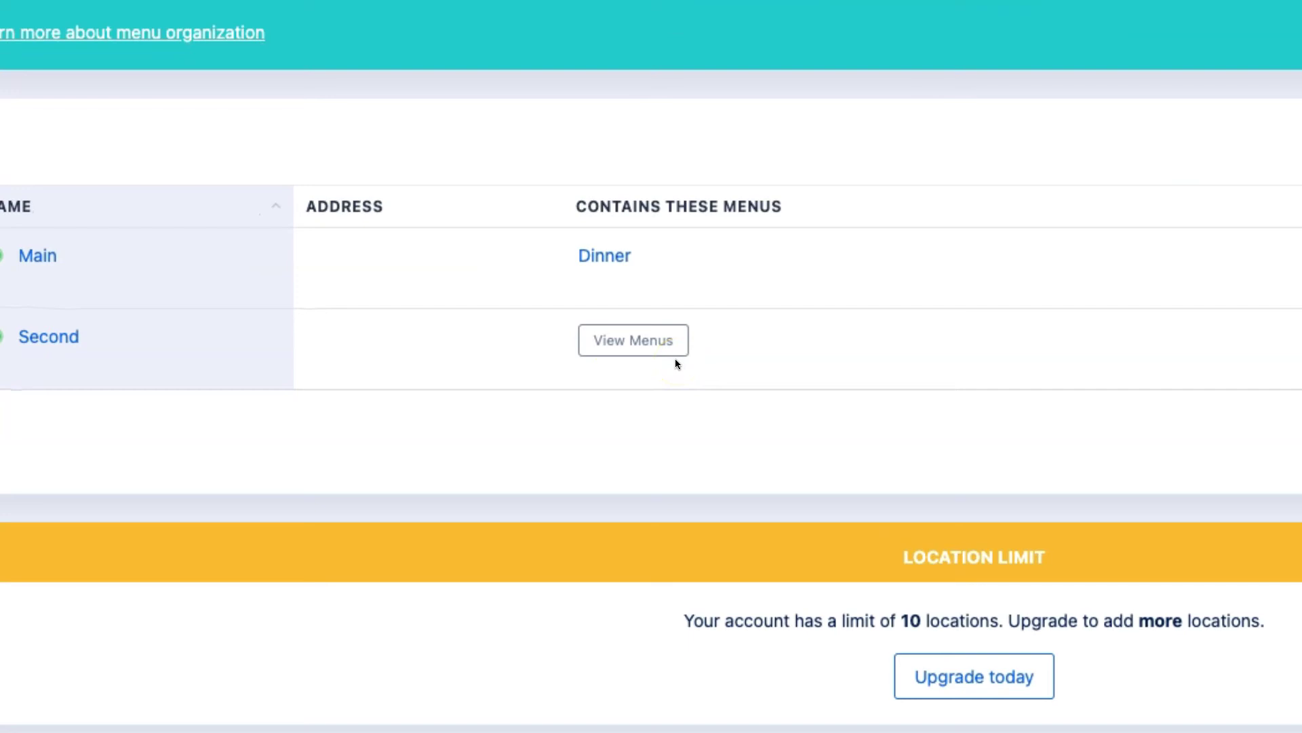
Add the Omelettes category to the Breakfast menu, leaving its locations unchanged.
left_click(675, 347)
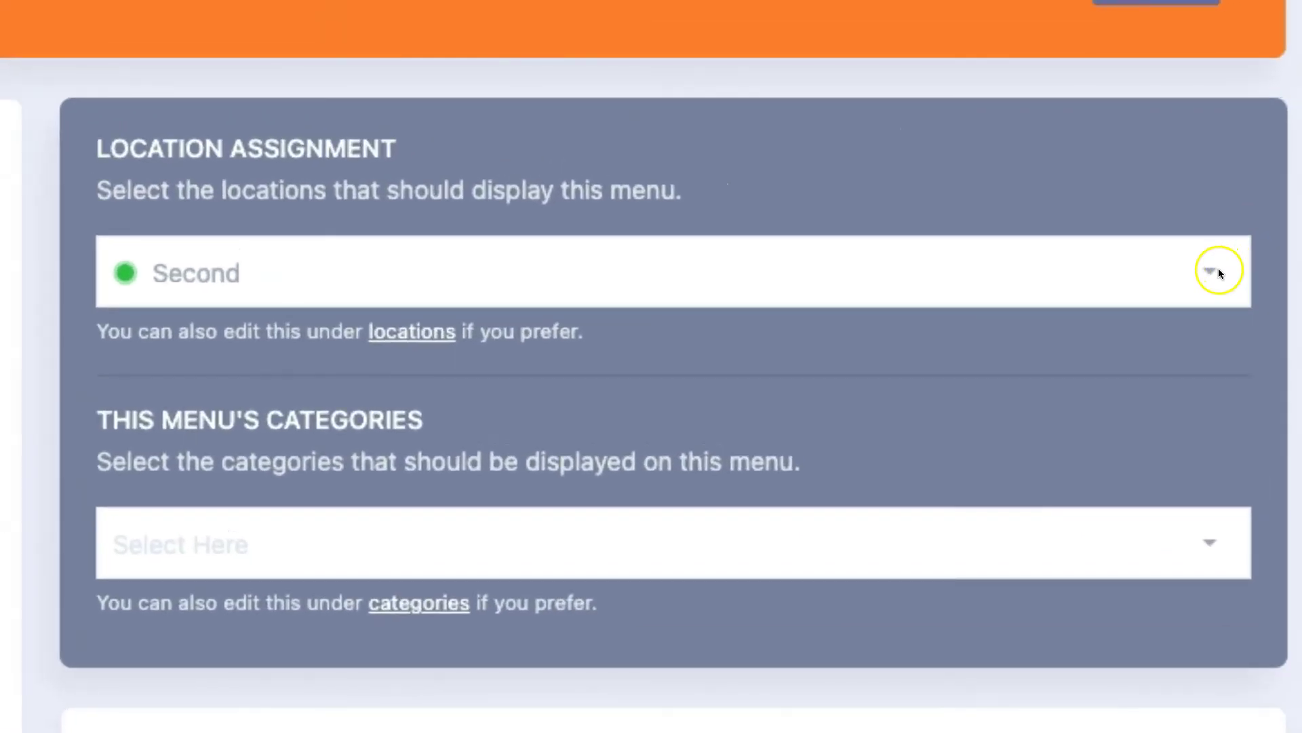
left_click(1218, 272)
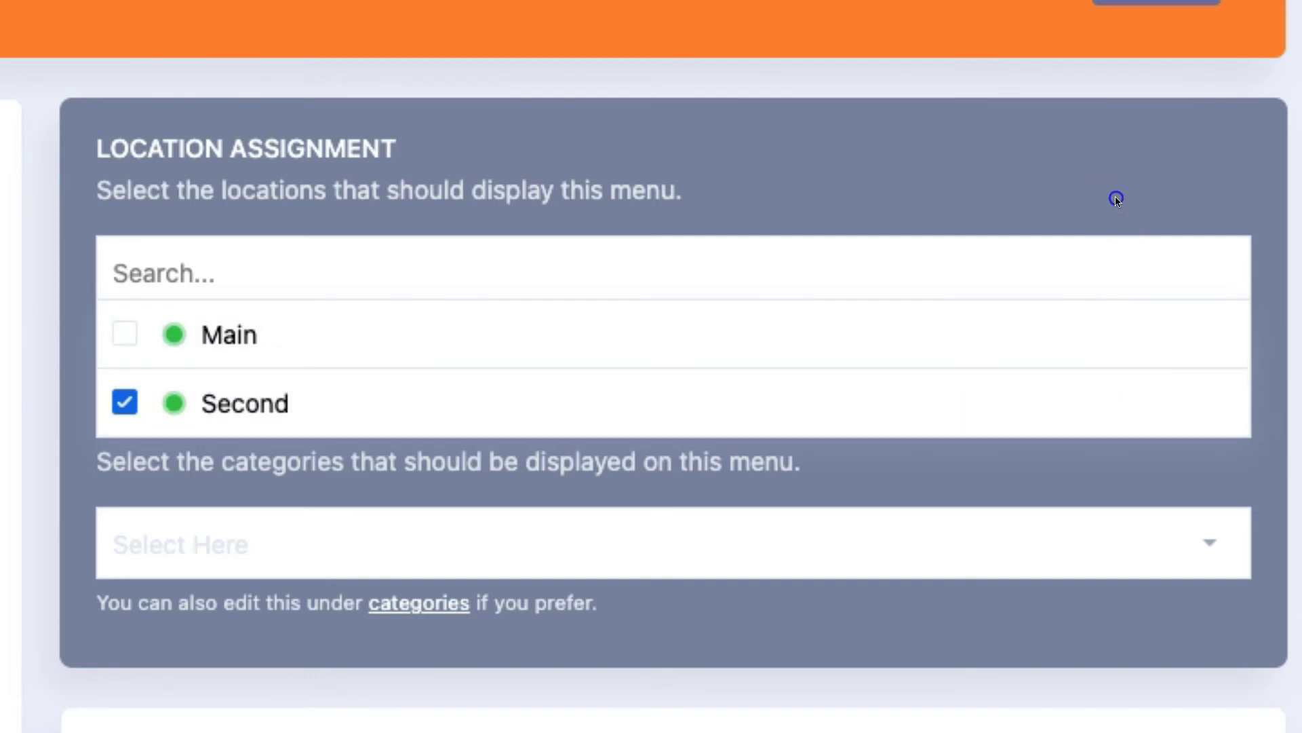
left_click(1116, 199)
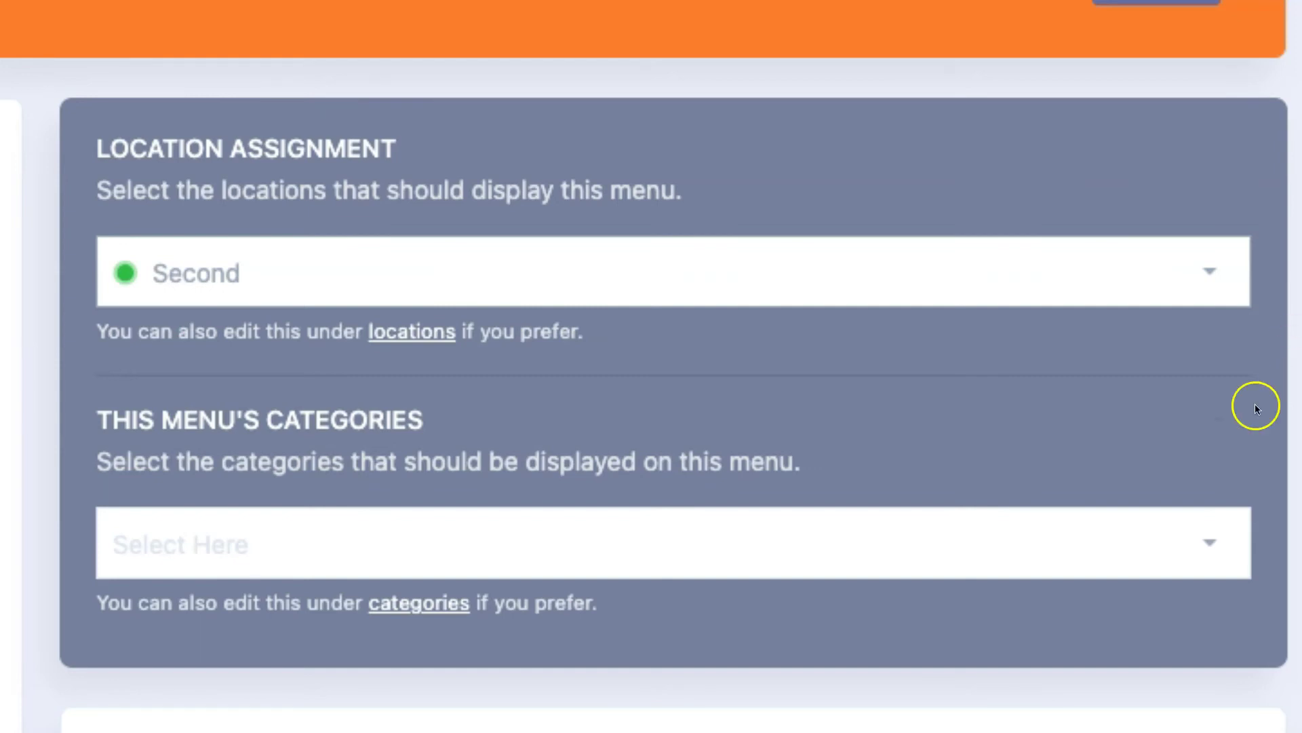
left_click(1210, 544)
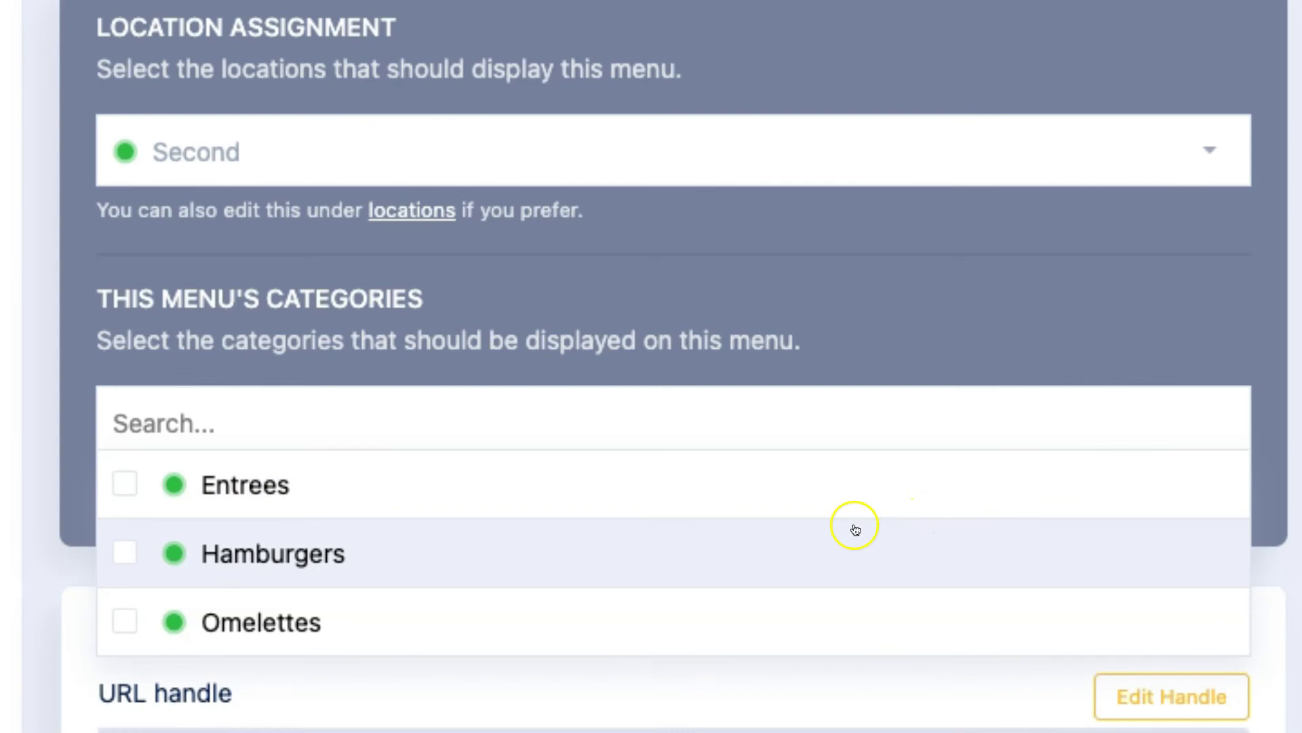
left_click(129, 625)
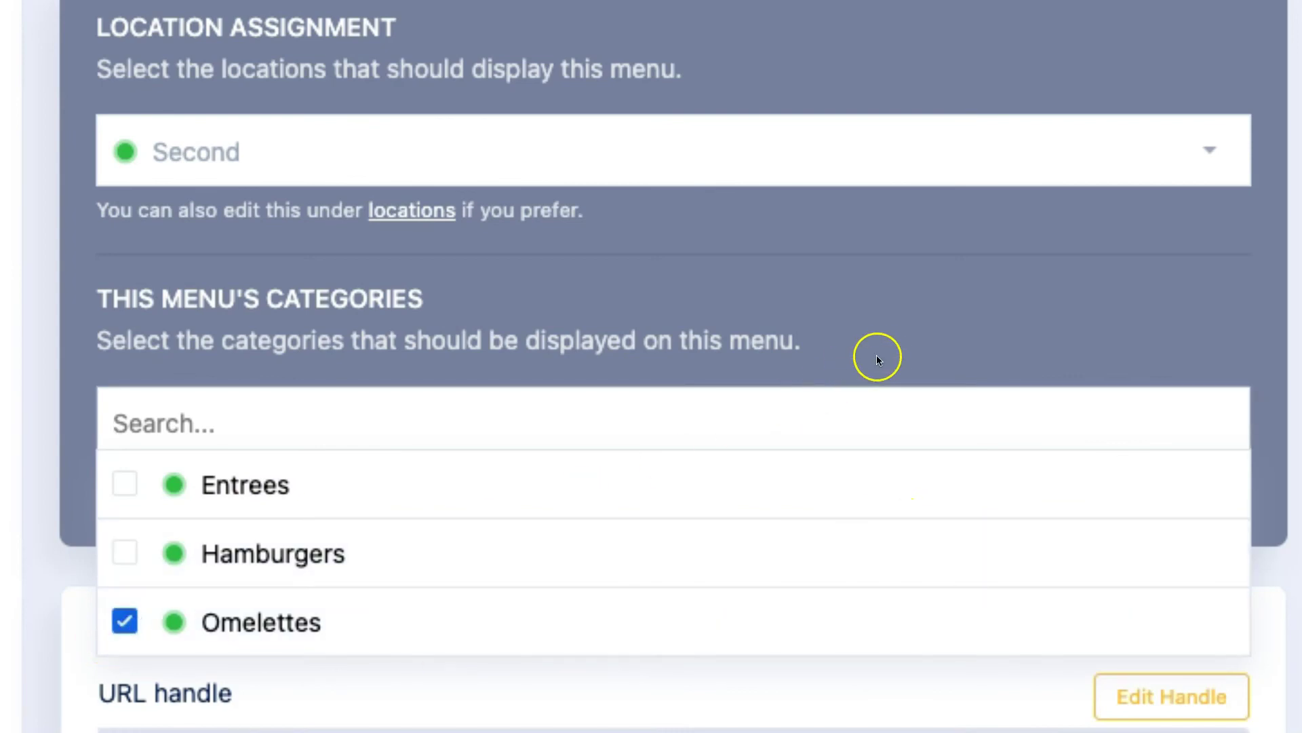
left_click(1098, 302)
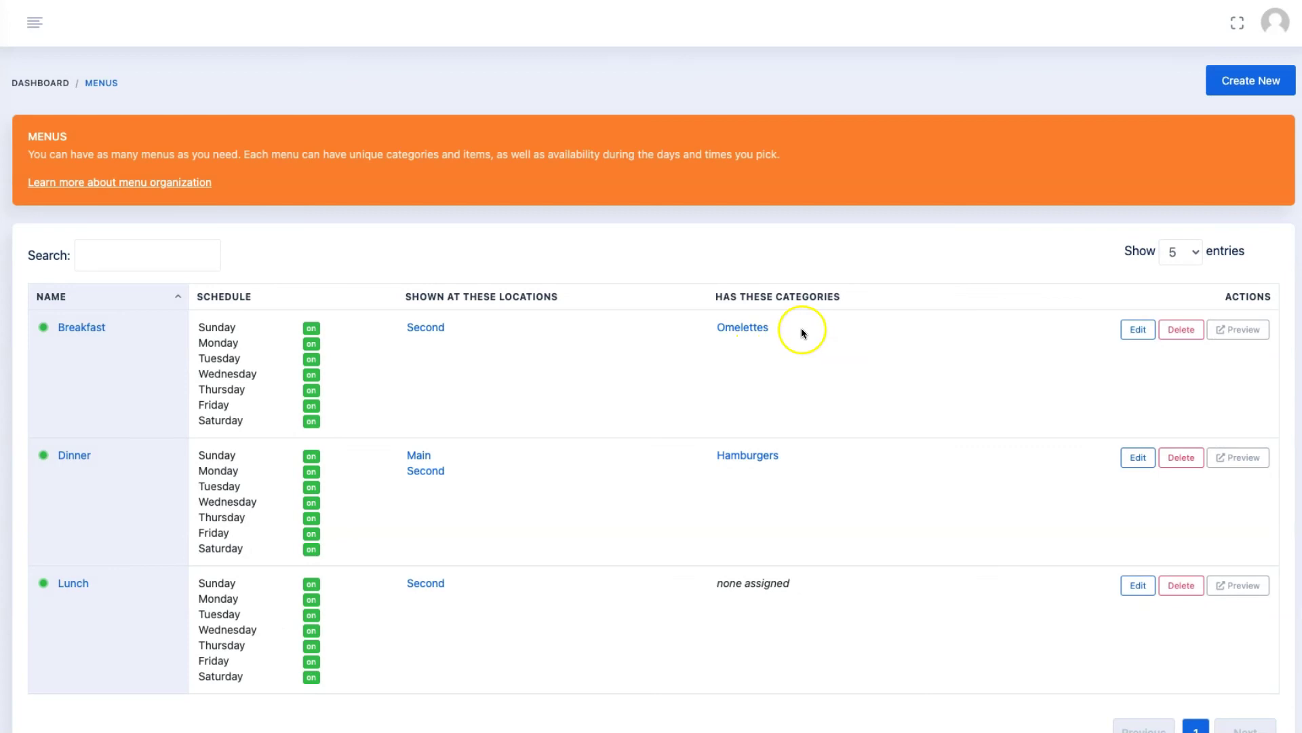
Show the Lunch menu at Second and give it the Entrees and Hamburgers categories.
left_click(1130, 583)
left_click(1267, 280)
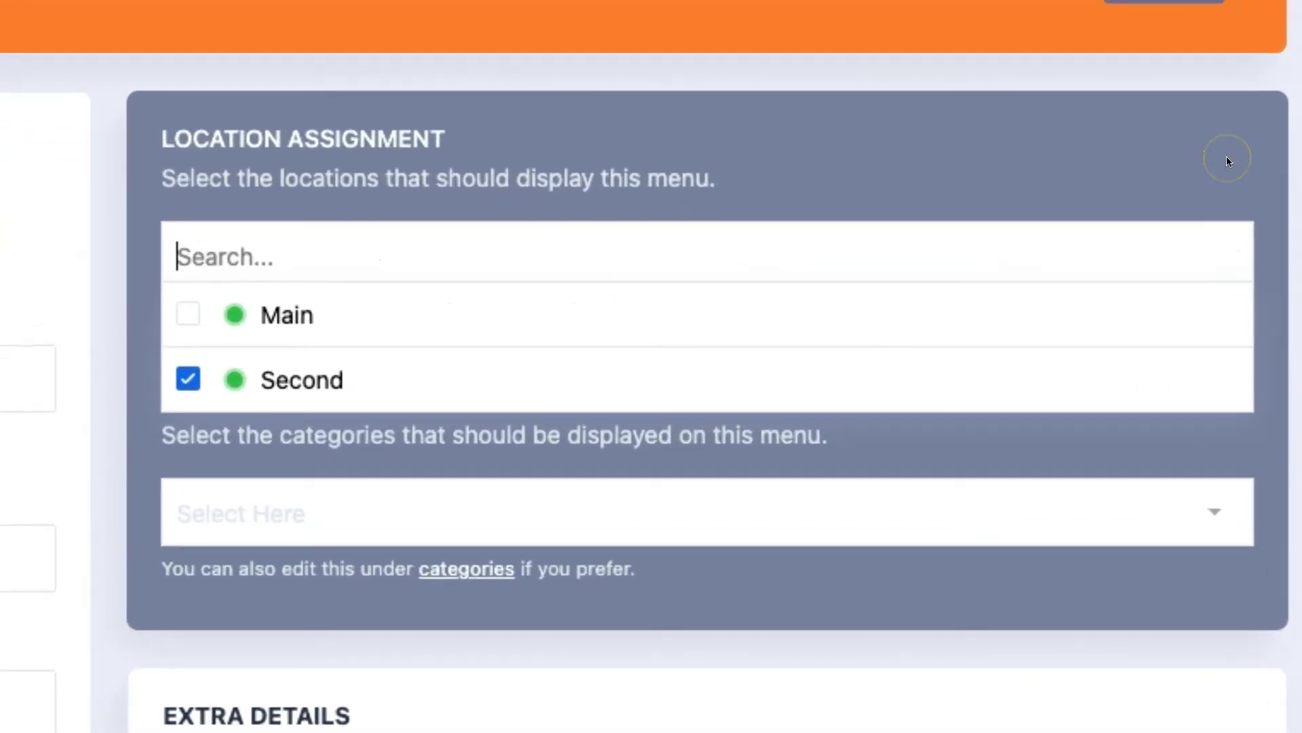
left_click(1227, 161)
scroll(1164, 479, "down", 2)
left_click(1219, 432)
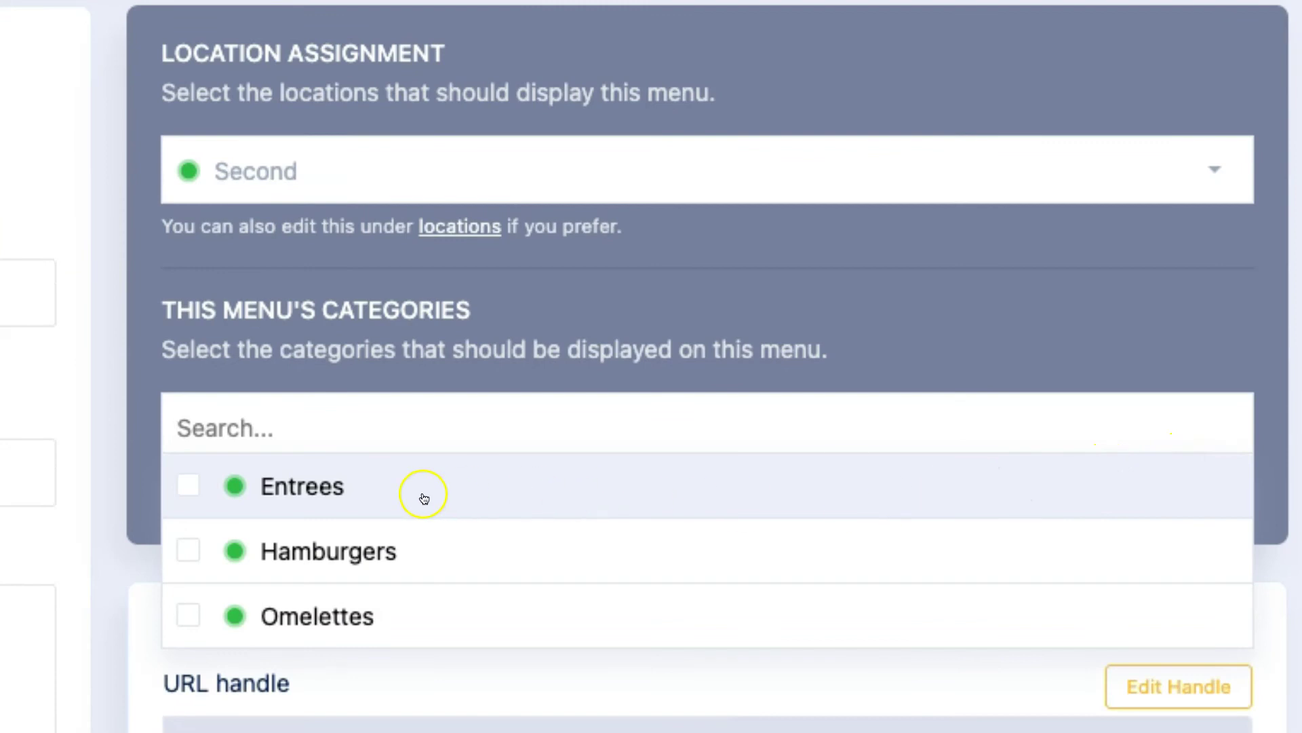
left_click(192, 490)
left_click(197, 551)
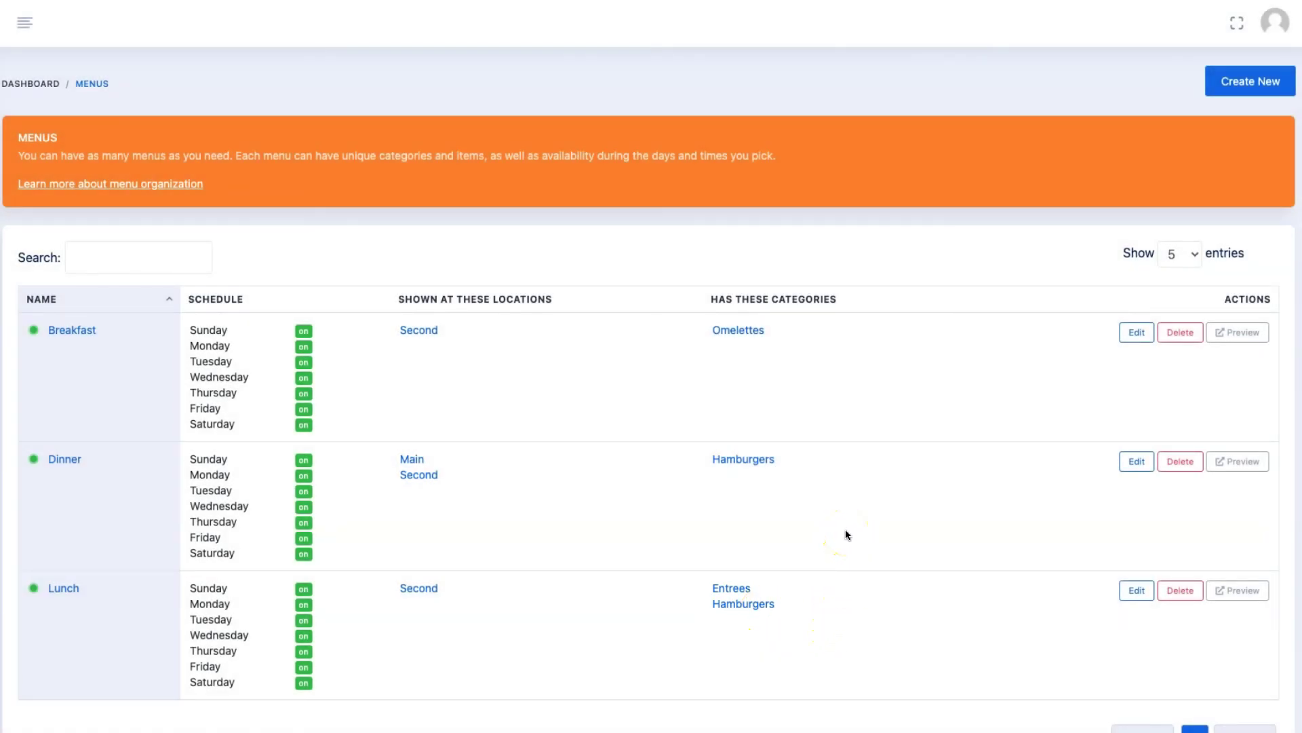
Add Entrees to the Dinner menu alongside Hamburgers and save it.
left_click(1134, 464)
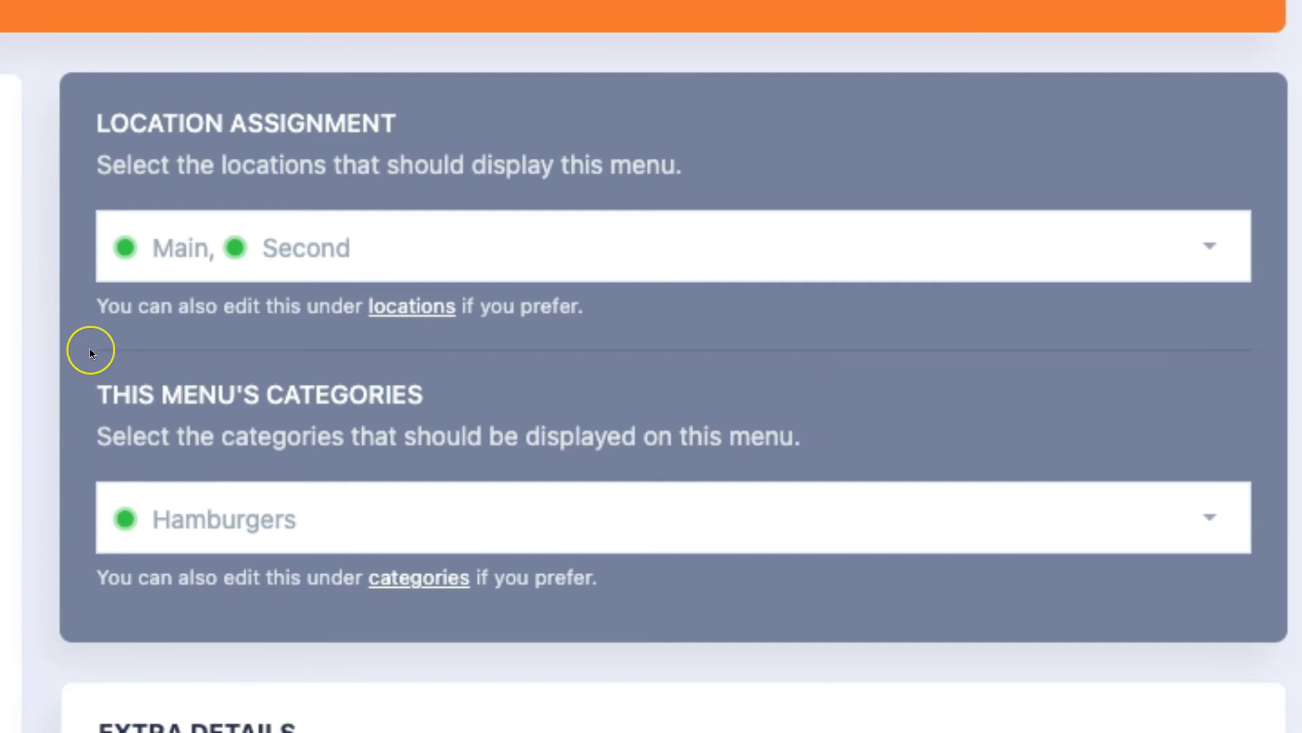
left_click(1219, 516)
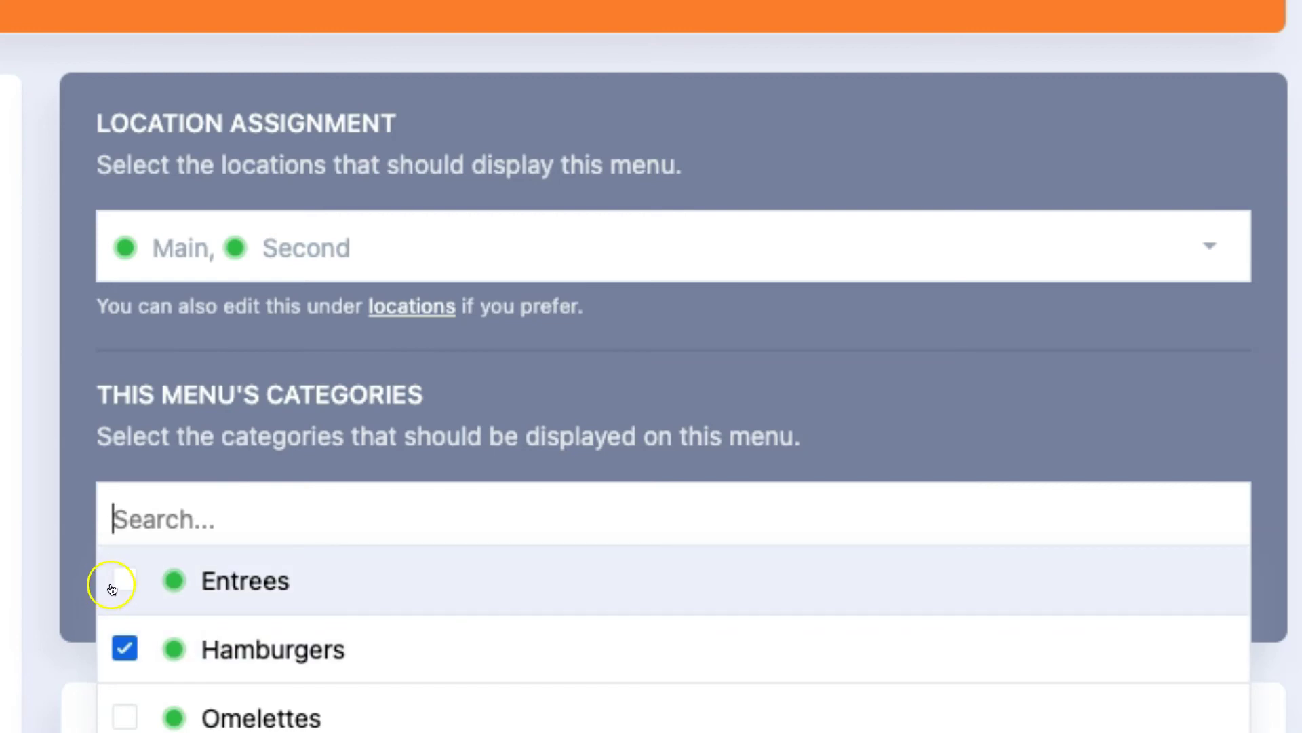
left_click(113, 588)
left_click(859, 409)
scroll(859, 414, "up", 5)
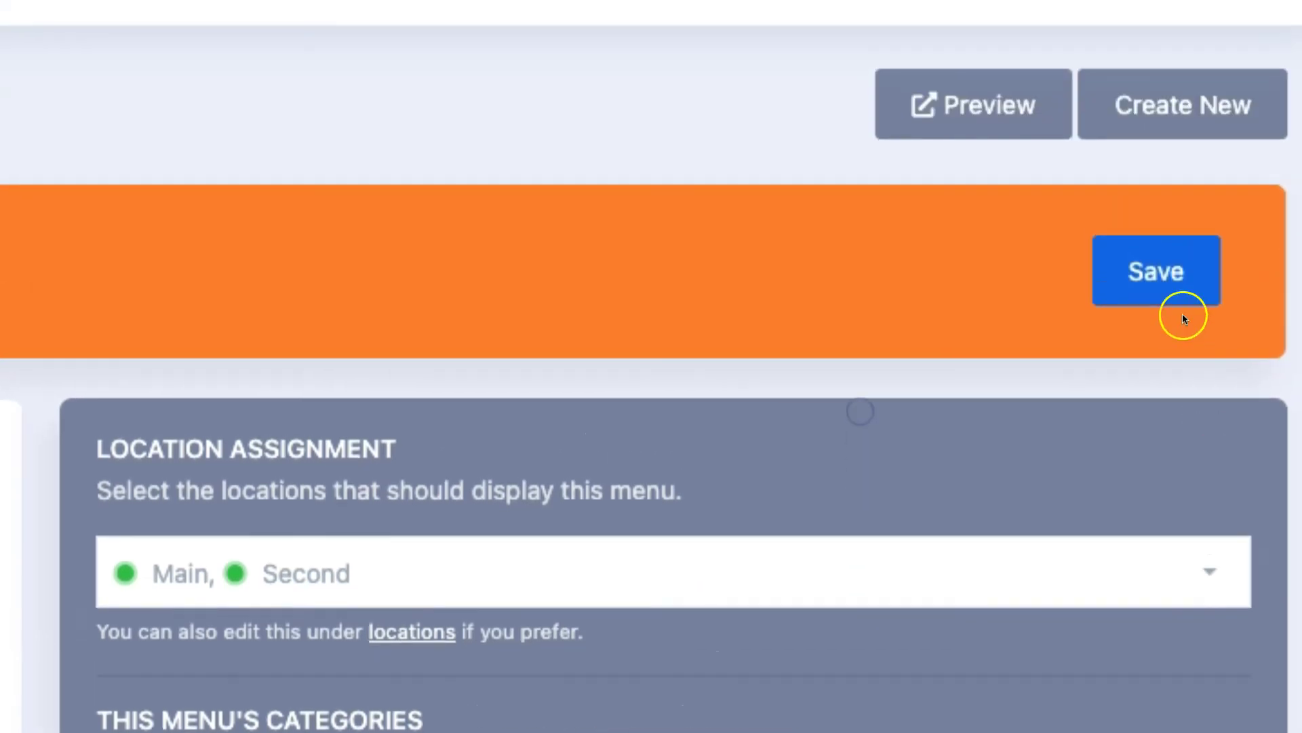
scroll(1182, 317, "up", 1)
left_click(1172, 356)
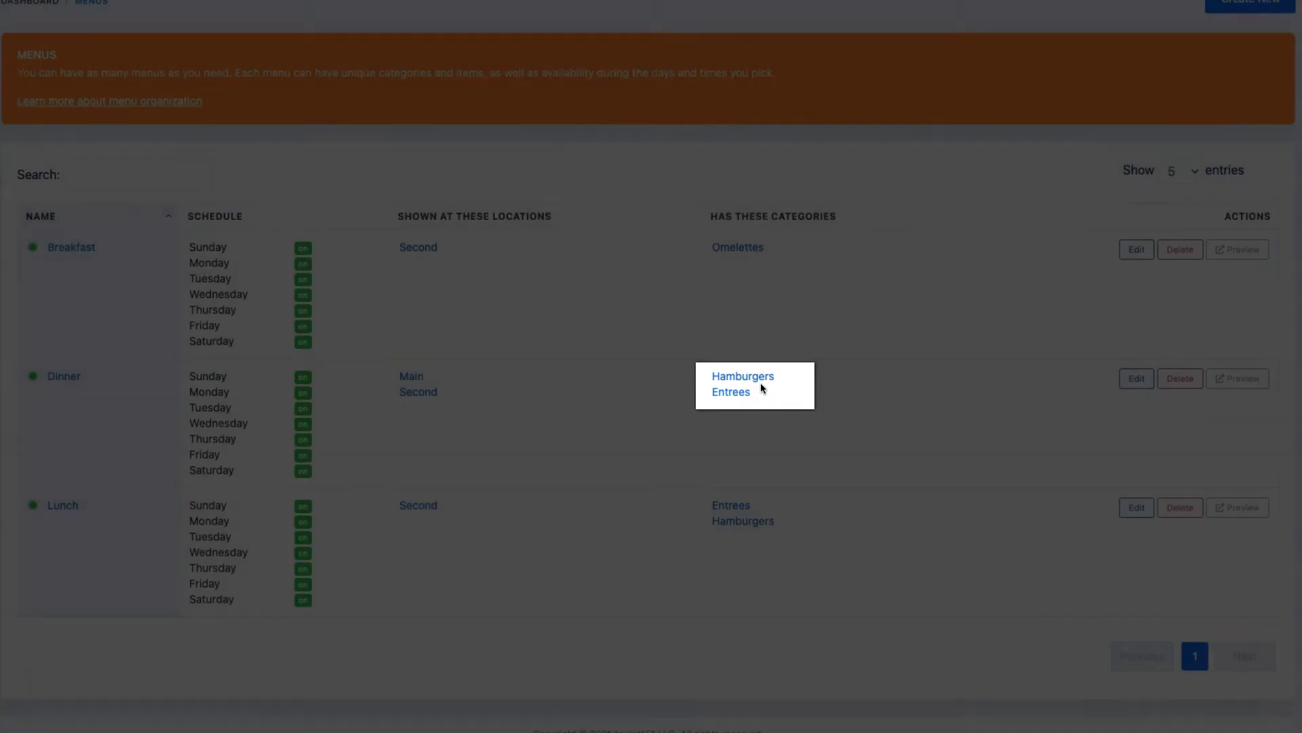
Put the Veggie Omelet item into the Omelettes category.
left_click(744, 399)
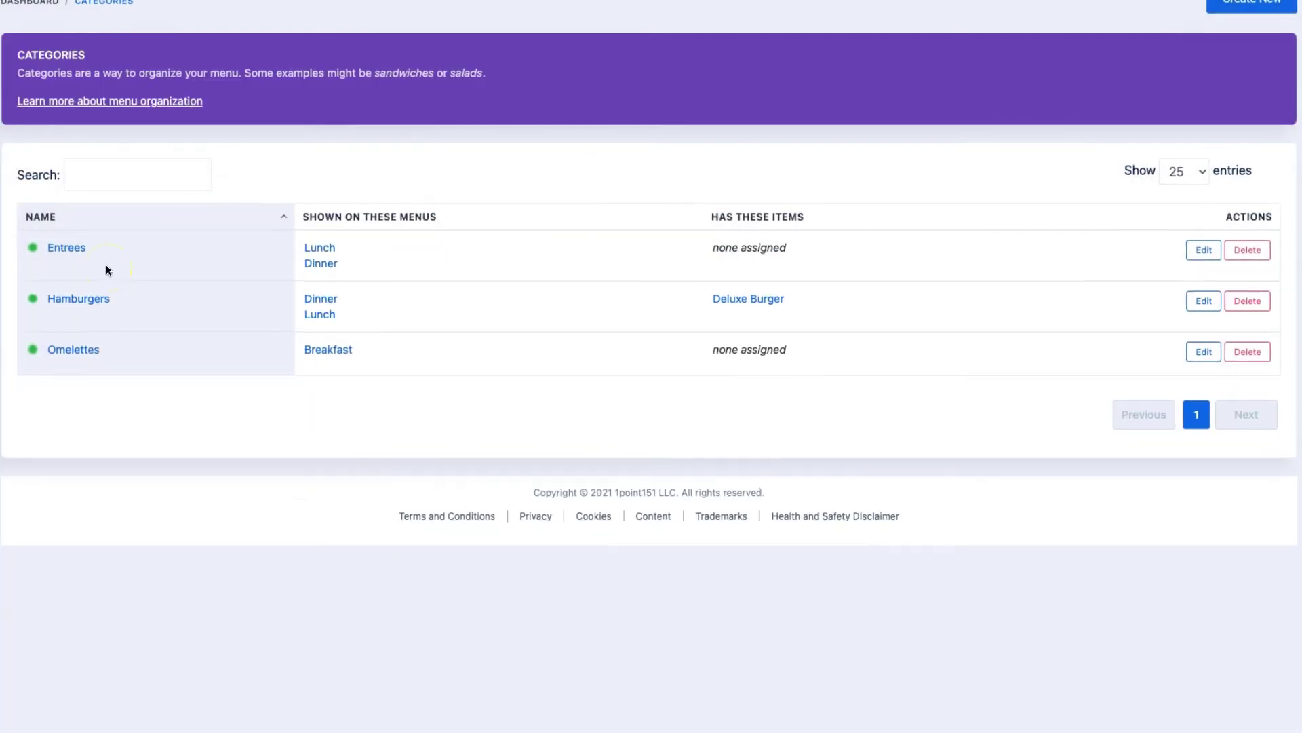
left_click(62, 252)
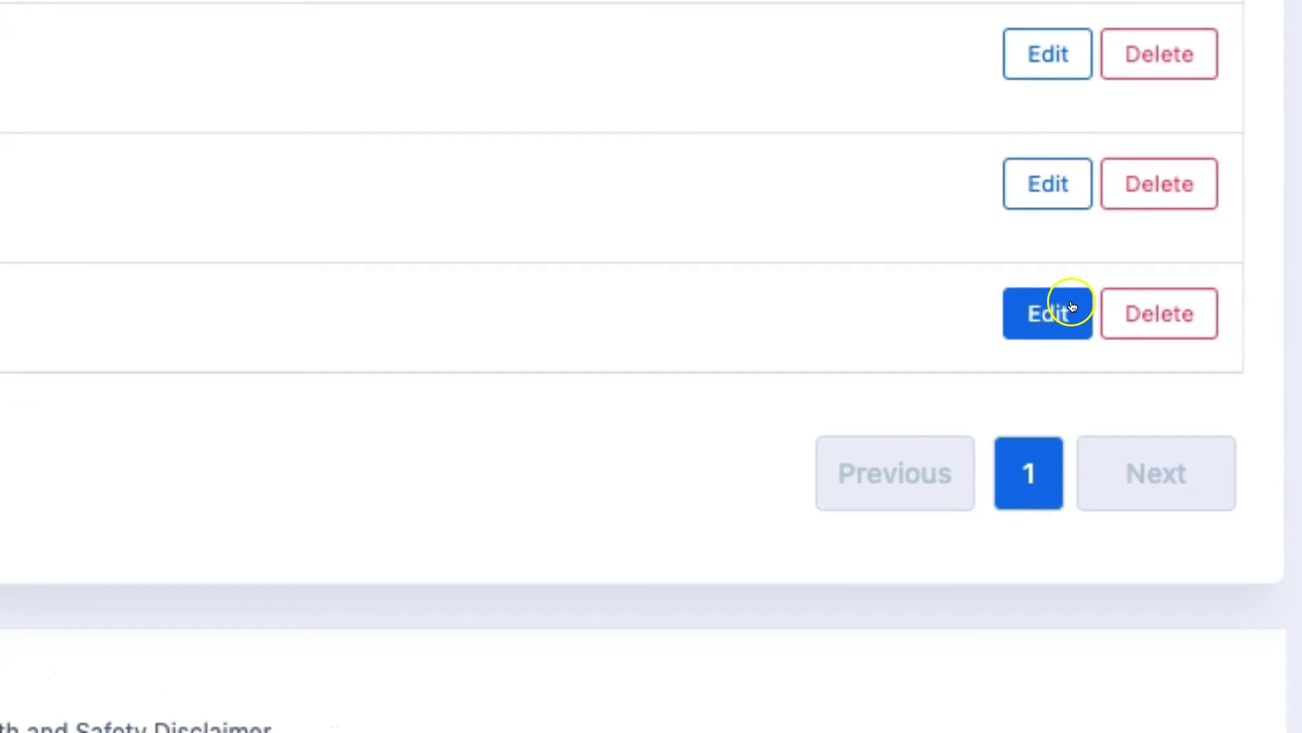
left_click(1072, 307)
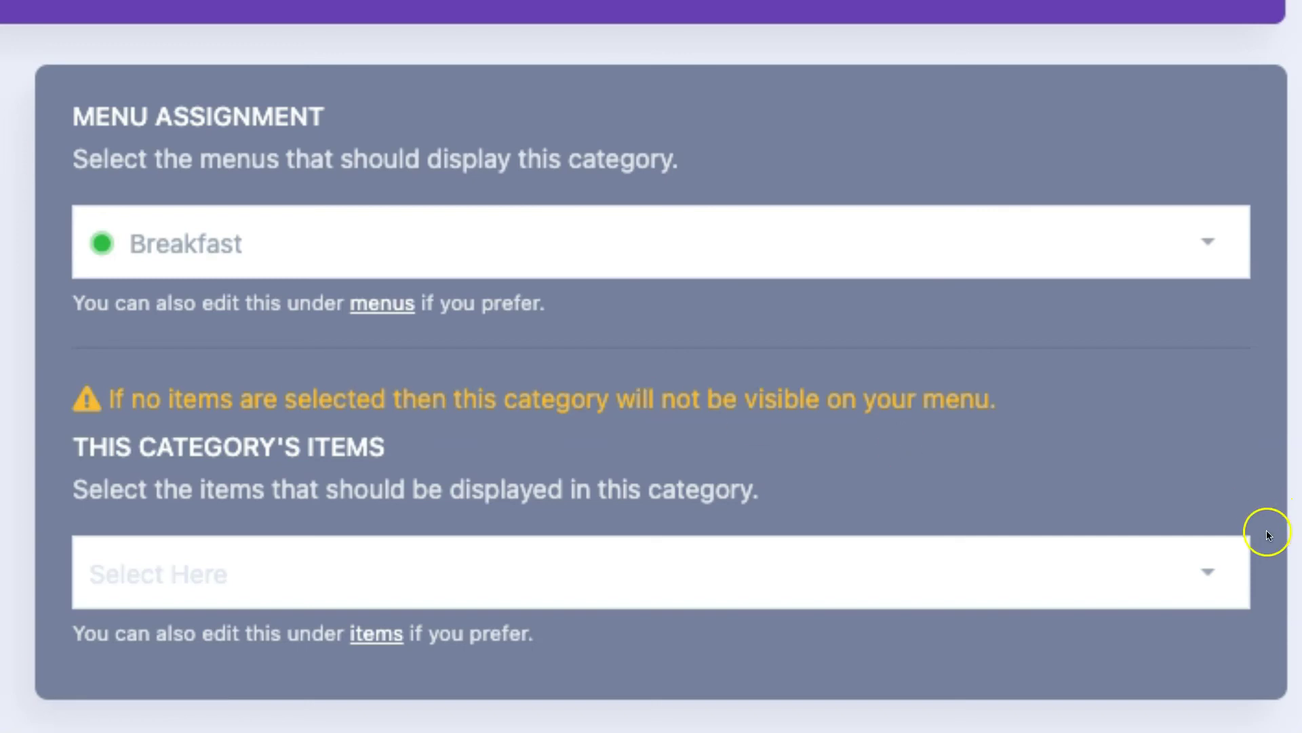
left_click(1225, 573)
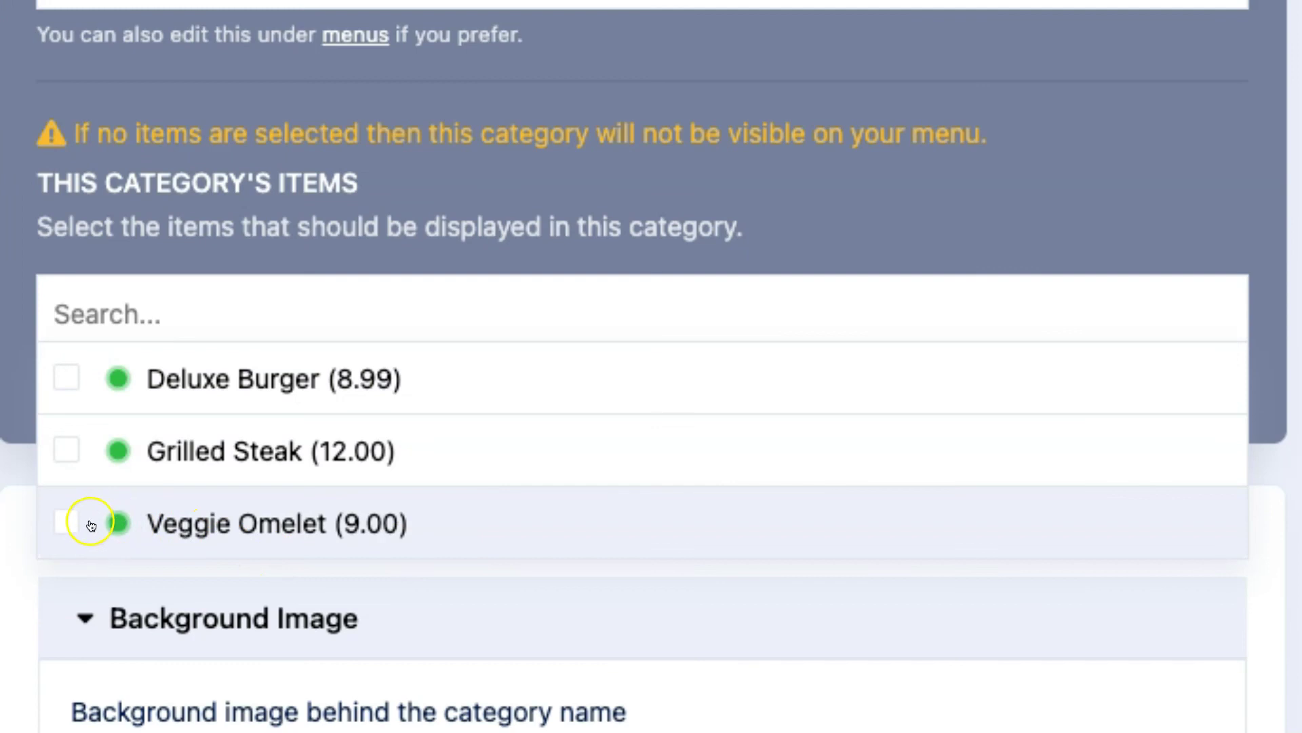
left_click(68, 523)
left_click(995, 104)
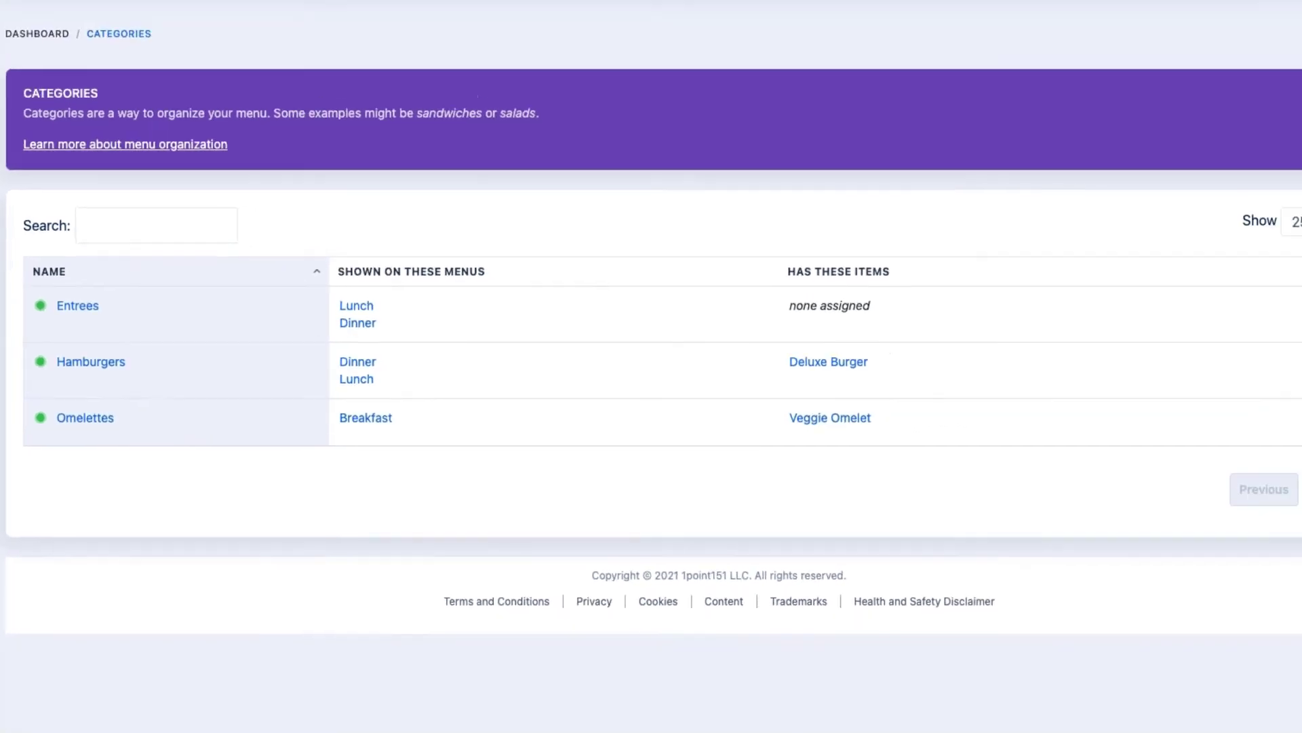
Add Grilled Steak to the Entrees category.
left_click(1198, 333)
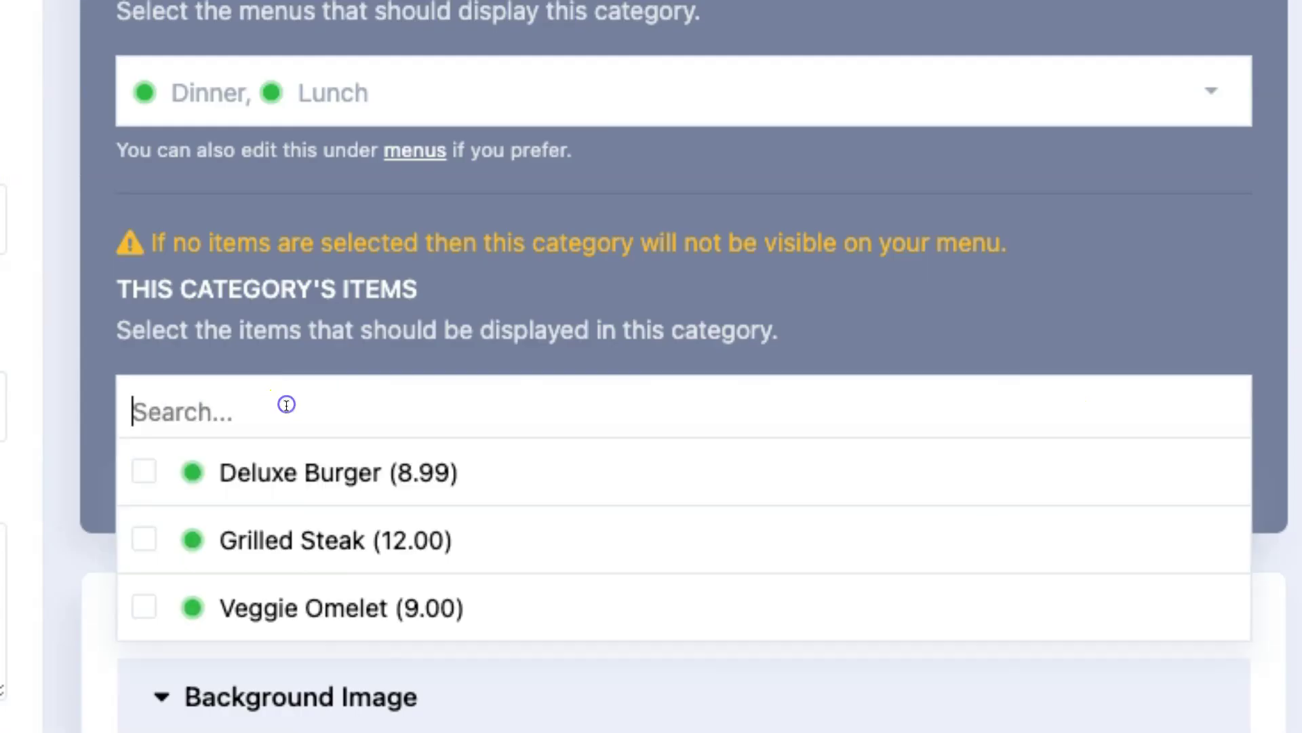
left_click(310, 533)
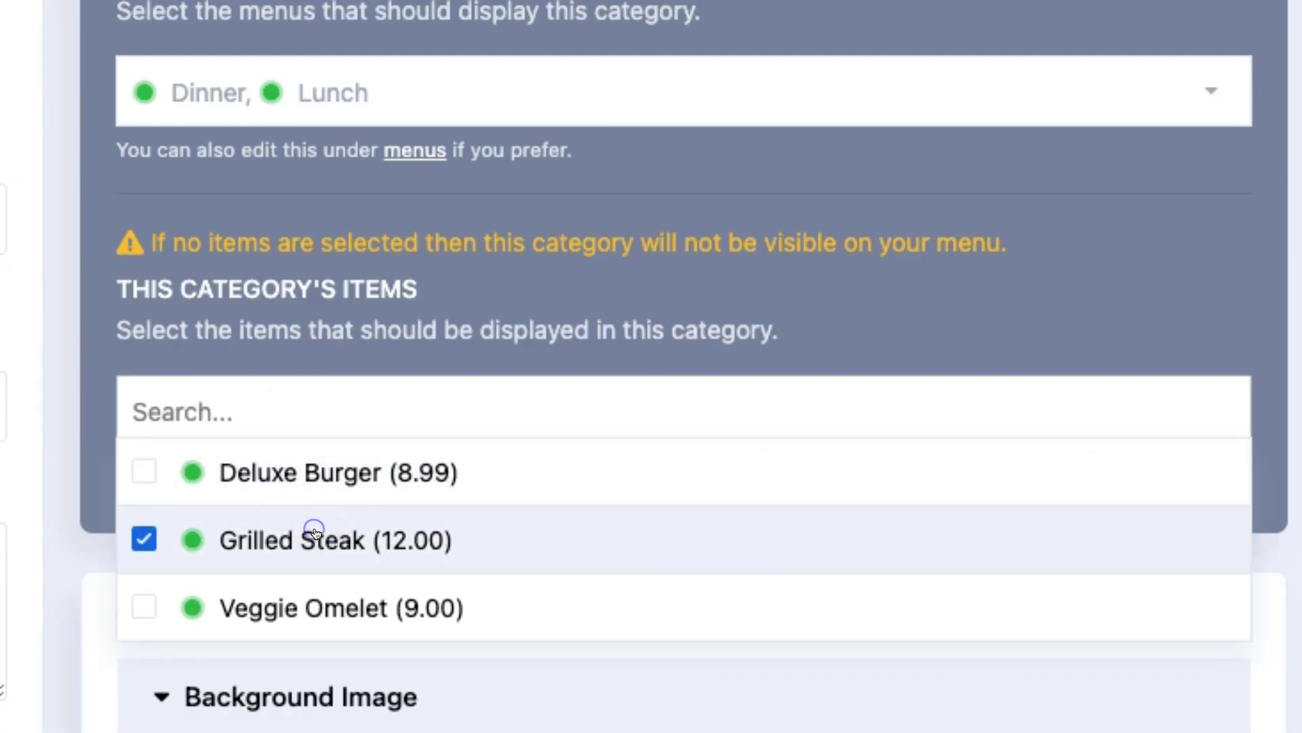
left_click(1254, 221)
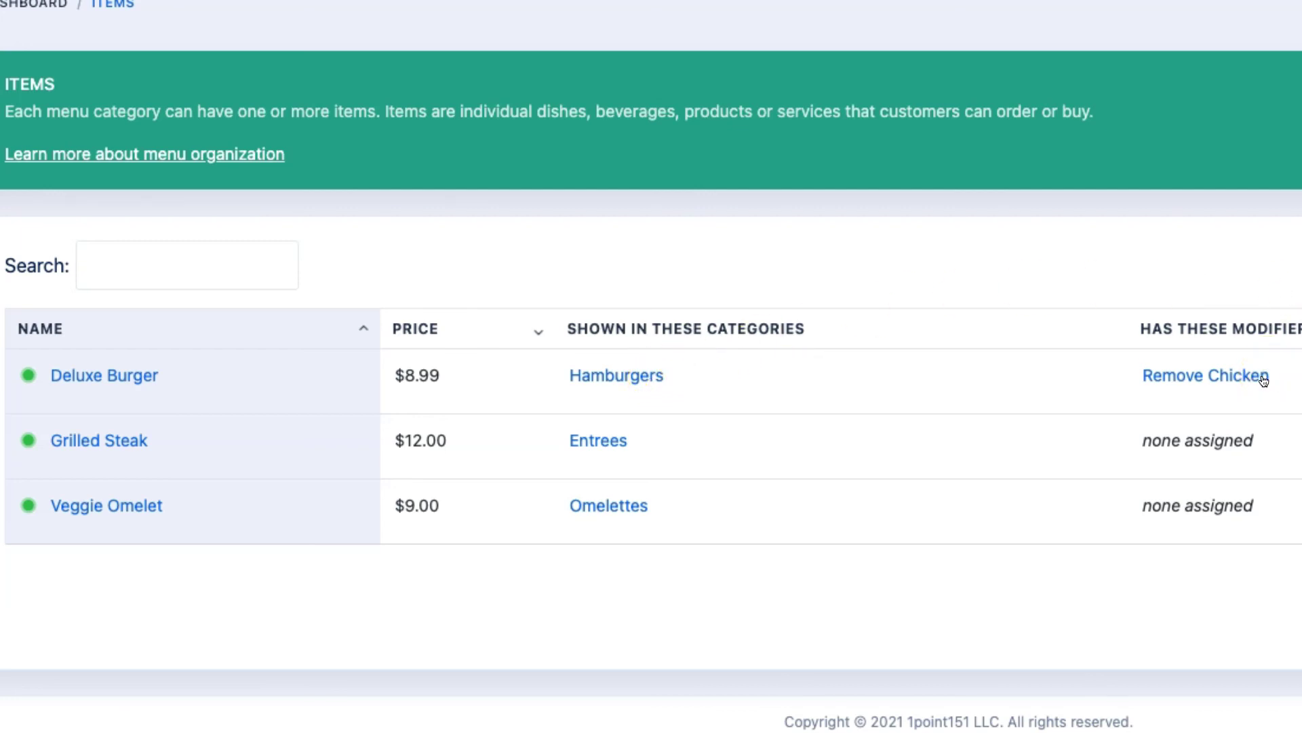
Swap Deluxe Burger's Remove Chicken modifier for Add Grilled Onions.
left_click(1075, 410)
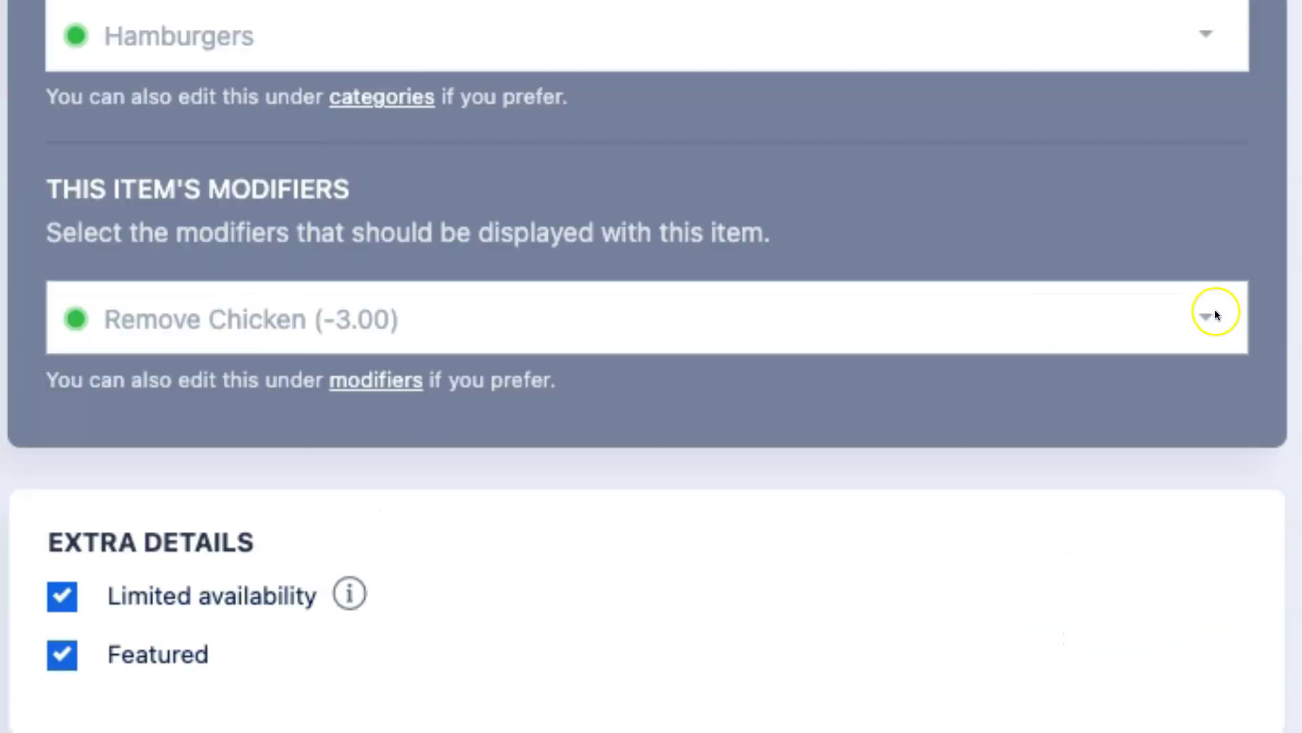
left_click(1215, 314)
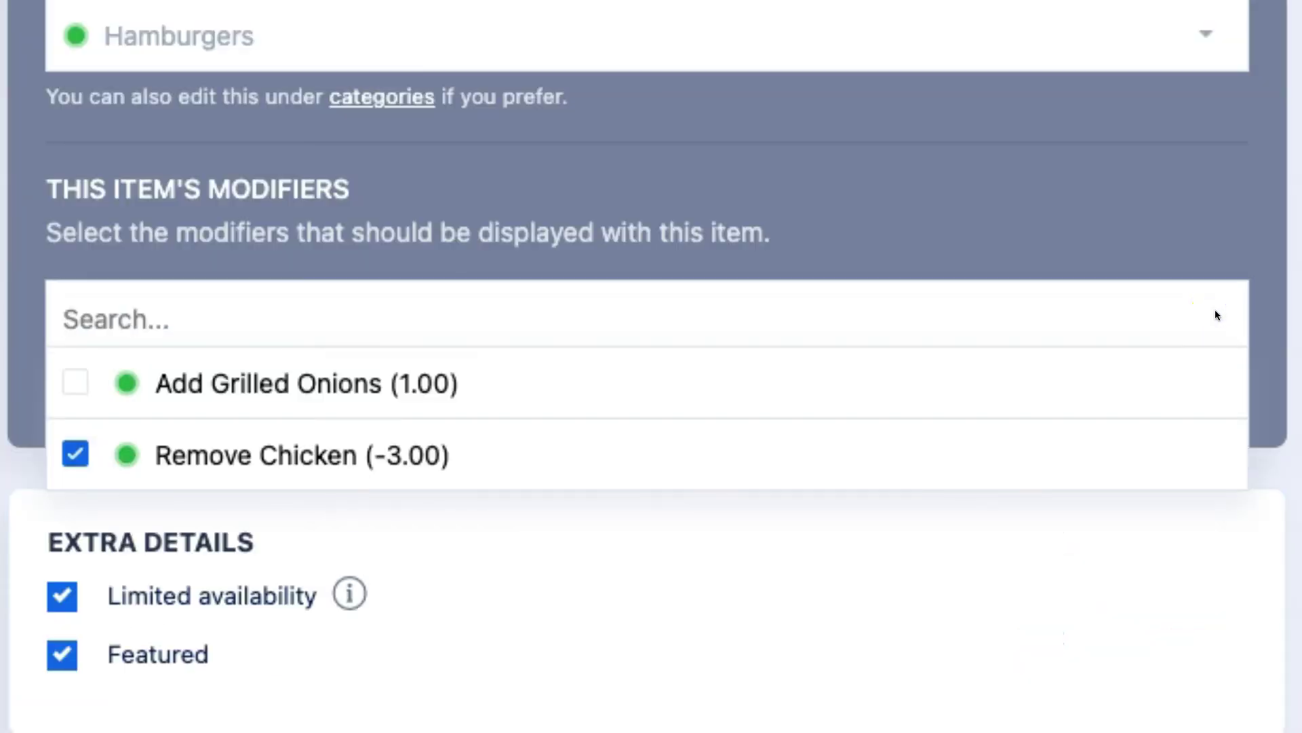
left_click(75, 456)
left_click(76, 385)
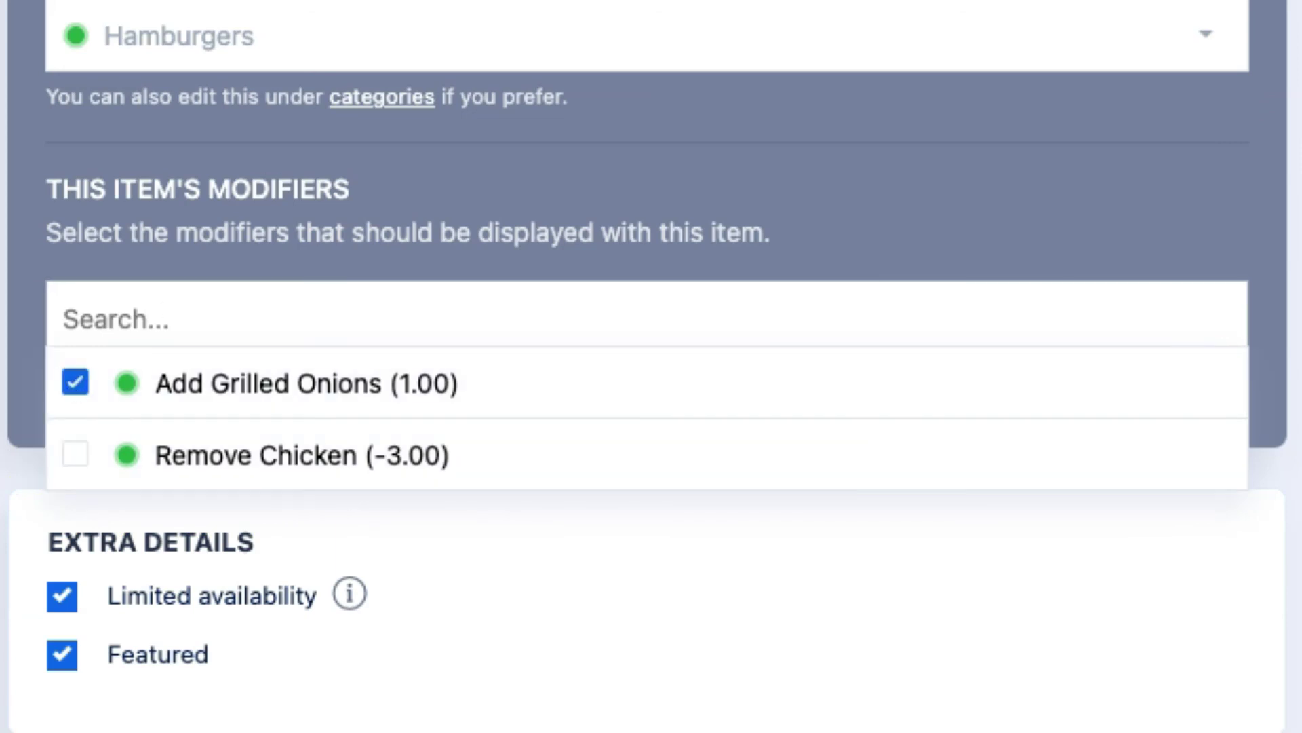
key("Escape")
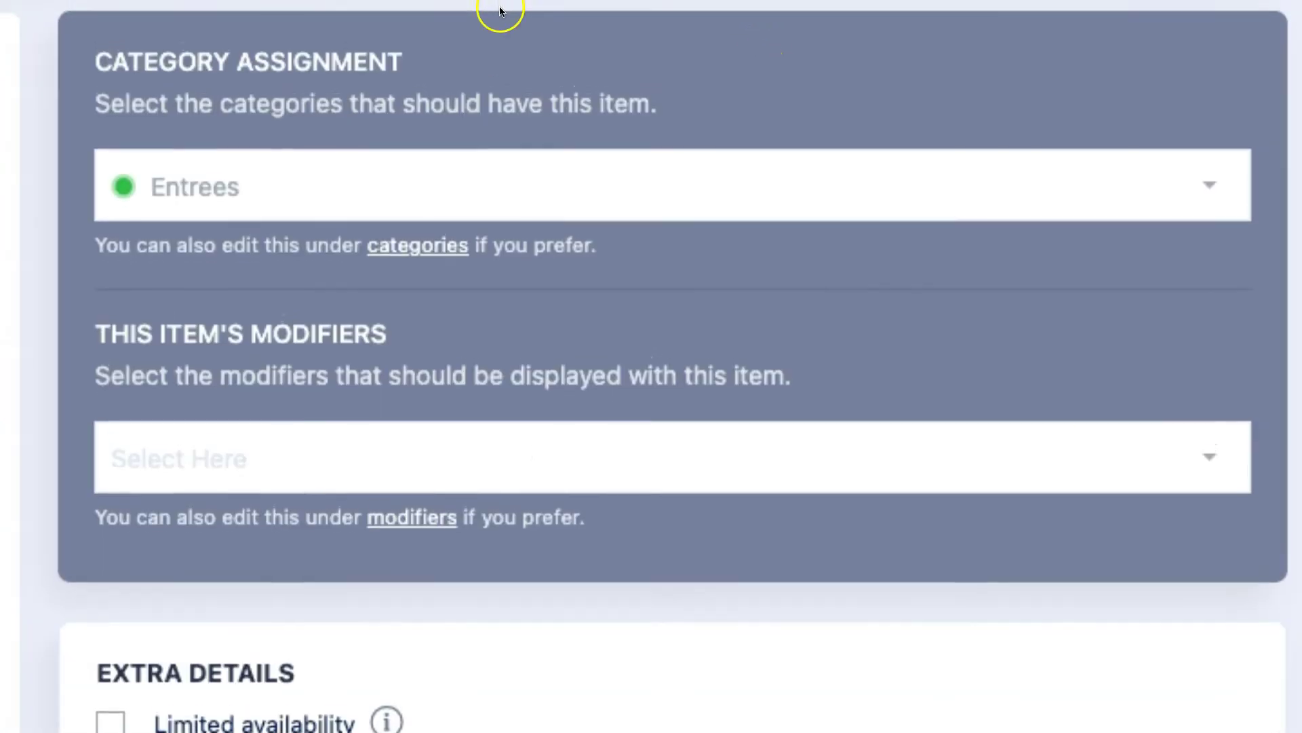
Review Grilled Steak's categories, leaving Hamburgers unassigned.
left_click(519, 188)
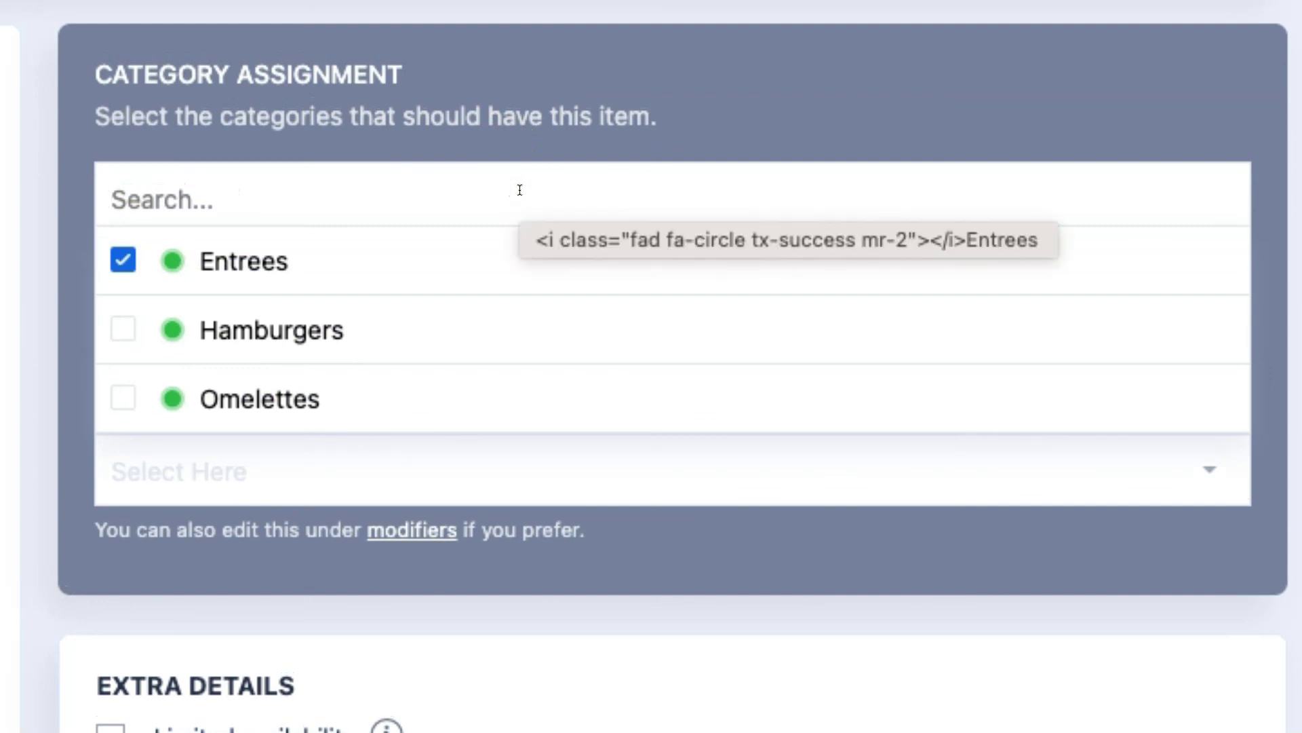
left_click(511, 211)
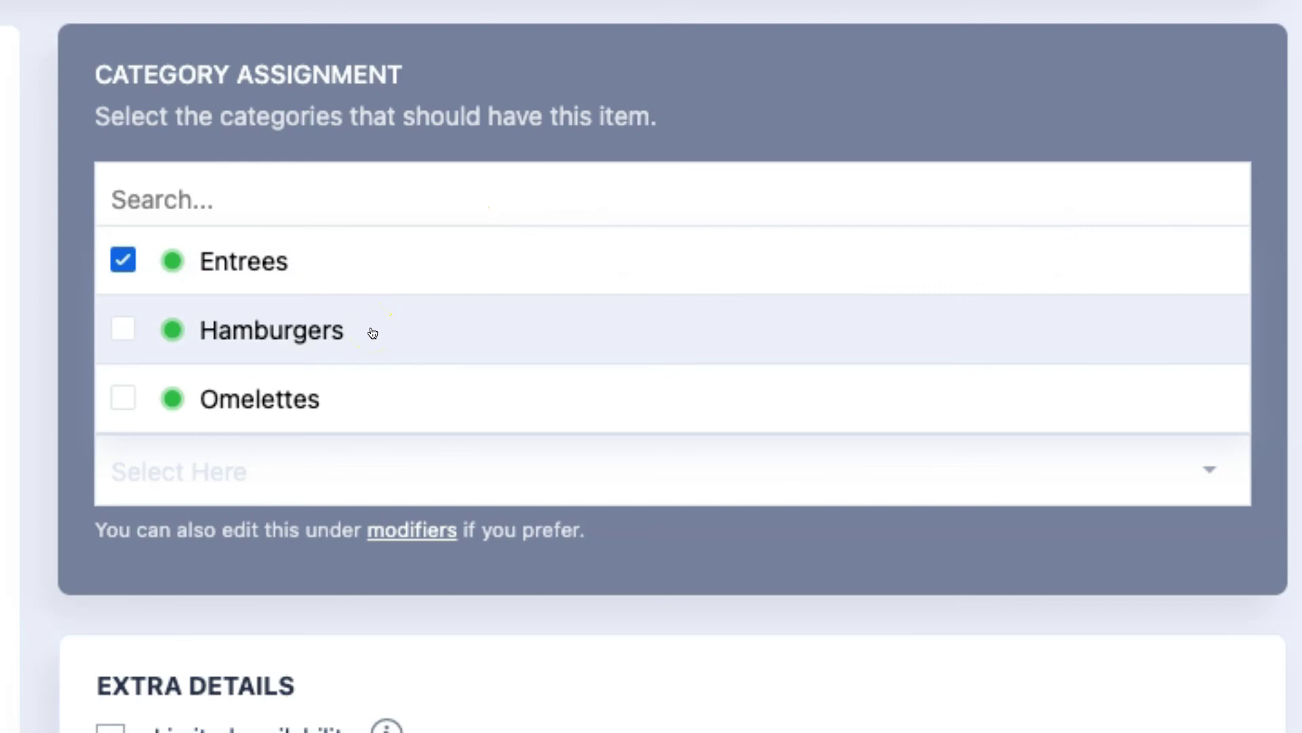
left_click(358, 337)
left_click(130, 338)
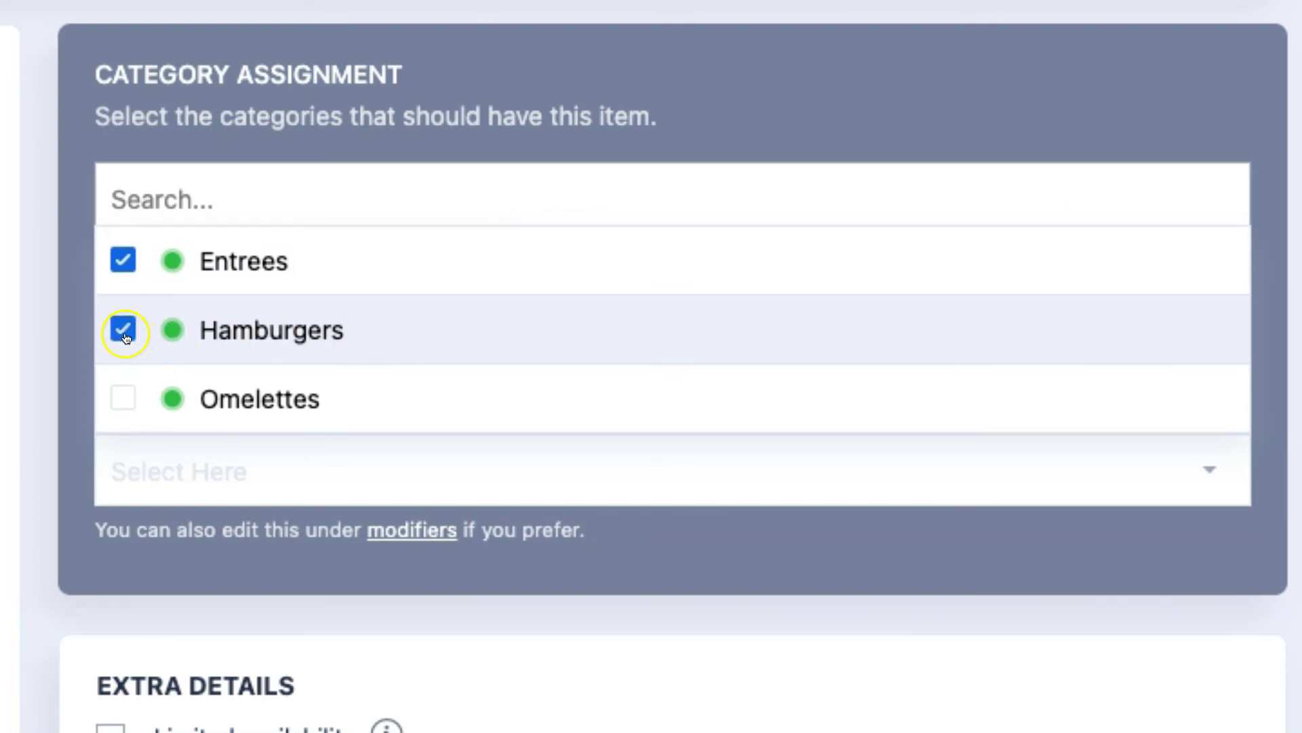
left_click(127, 332)
left_click(644, 93)
left_click(168, 444)
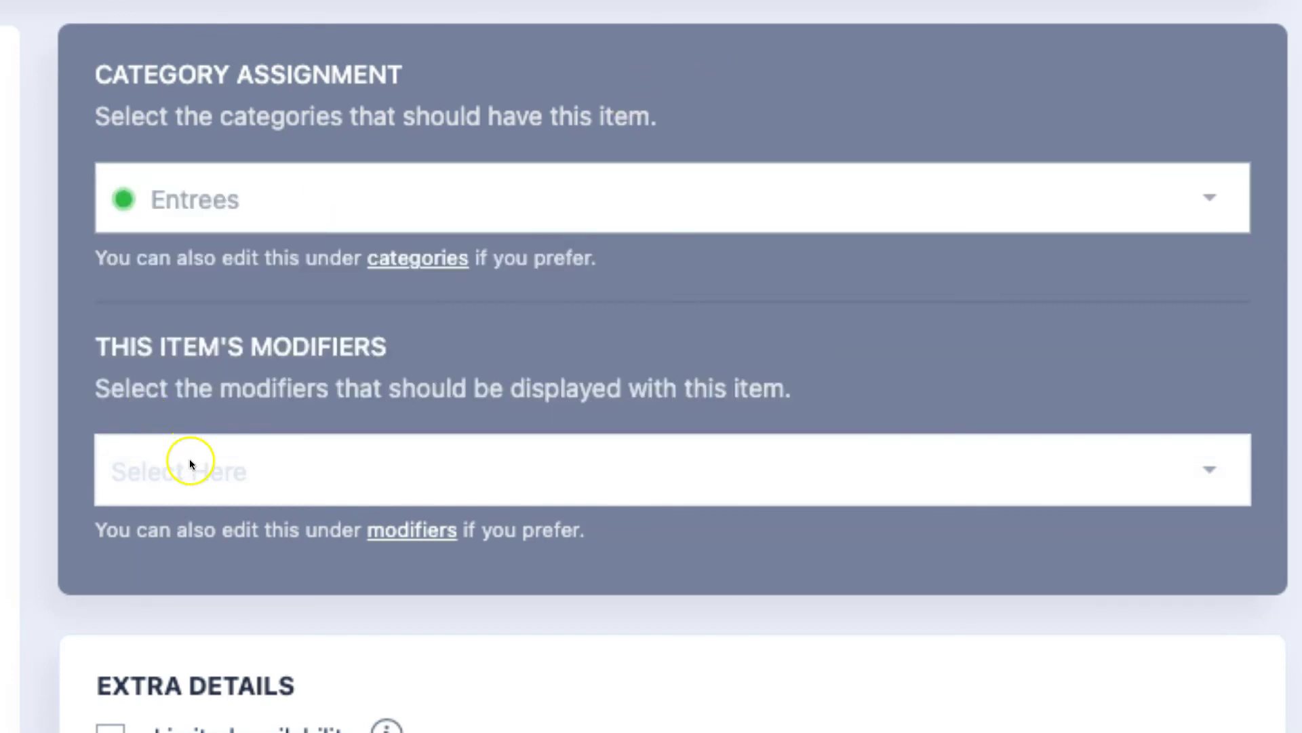
Give Grilled Steak the Add Grilled Onions modifier.
left_click(1218, 463)
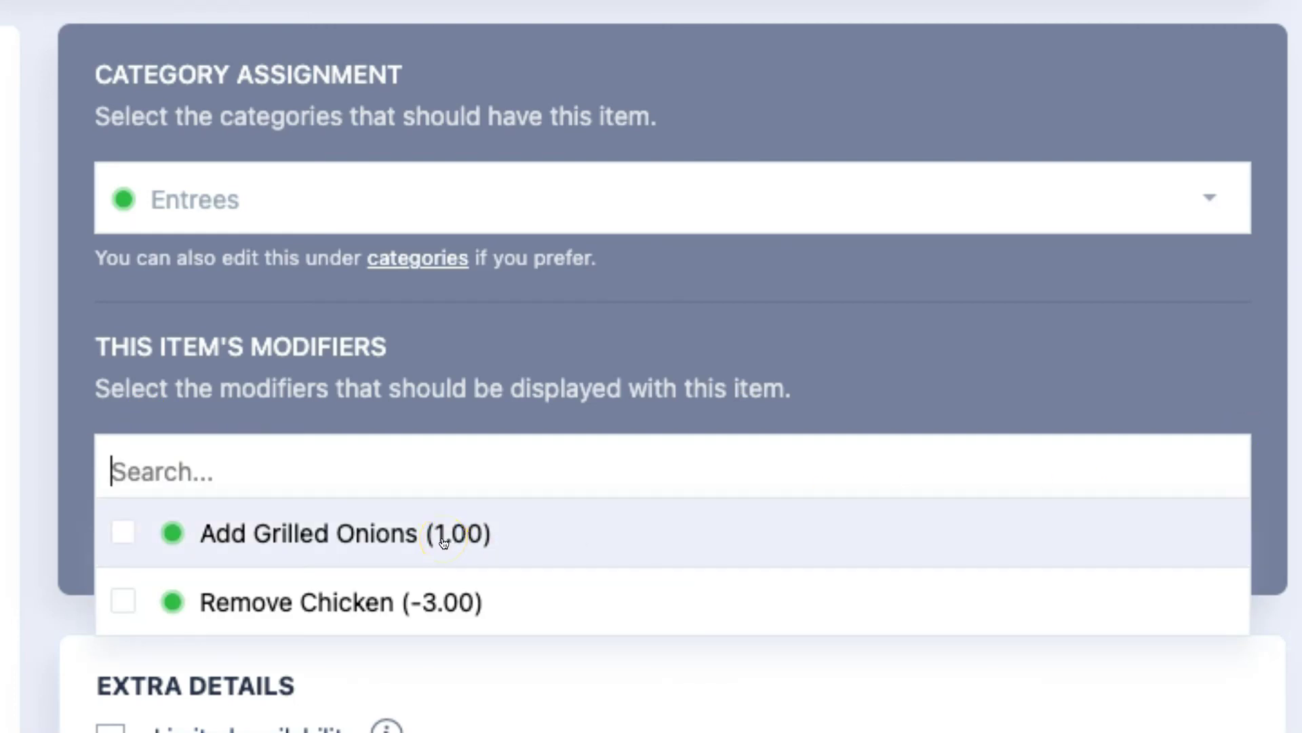
left_click(341, 558)
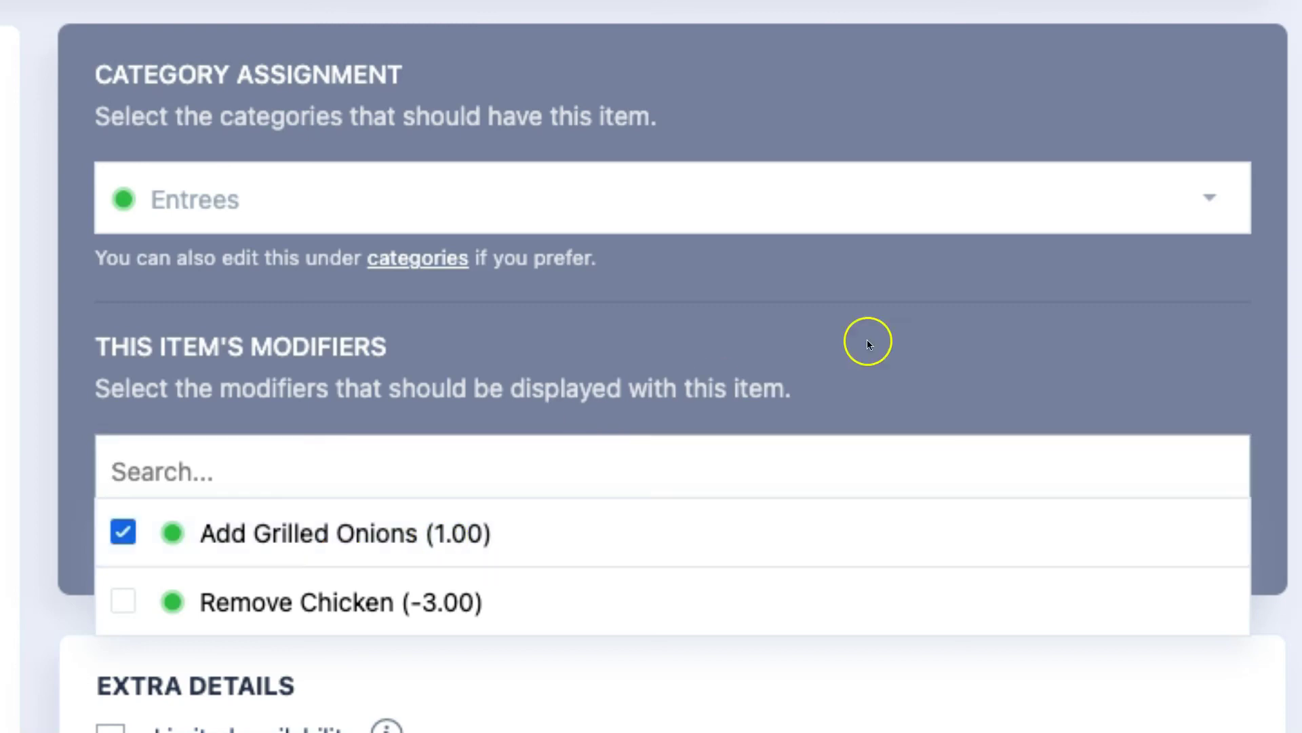
left_click(935, 321)
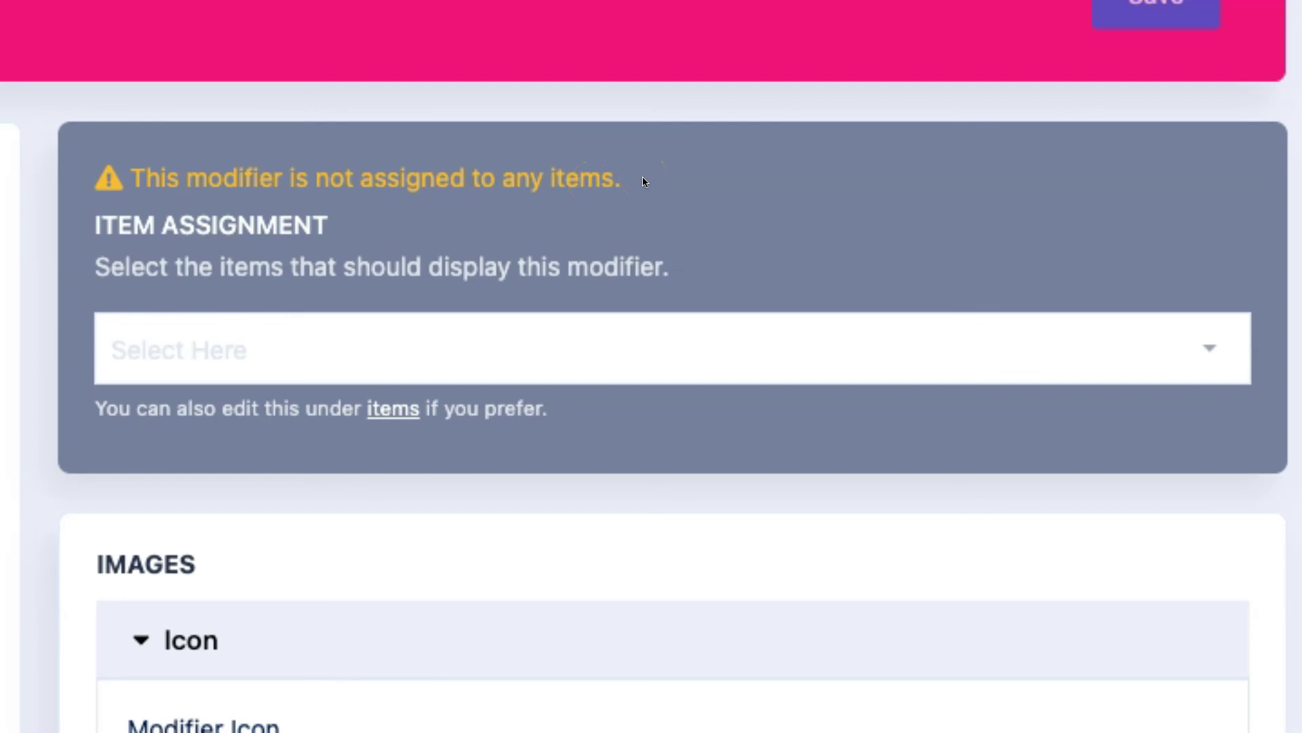
Open the item assignment list for the Remove Chicken modifier.
left_click(625, 342)
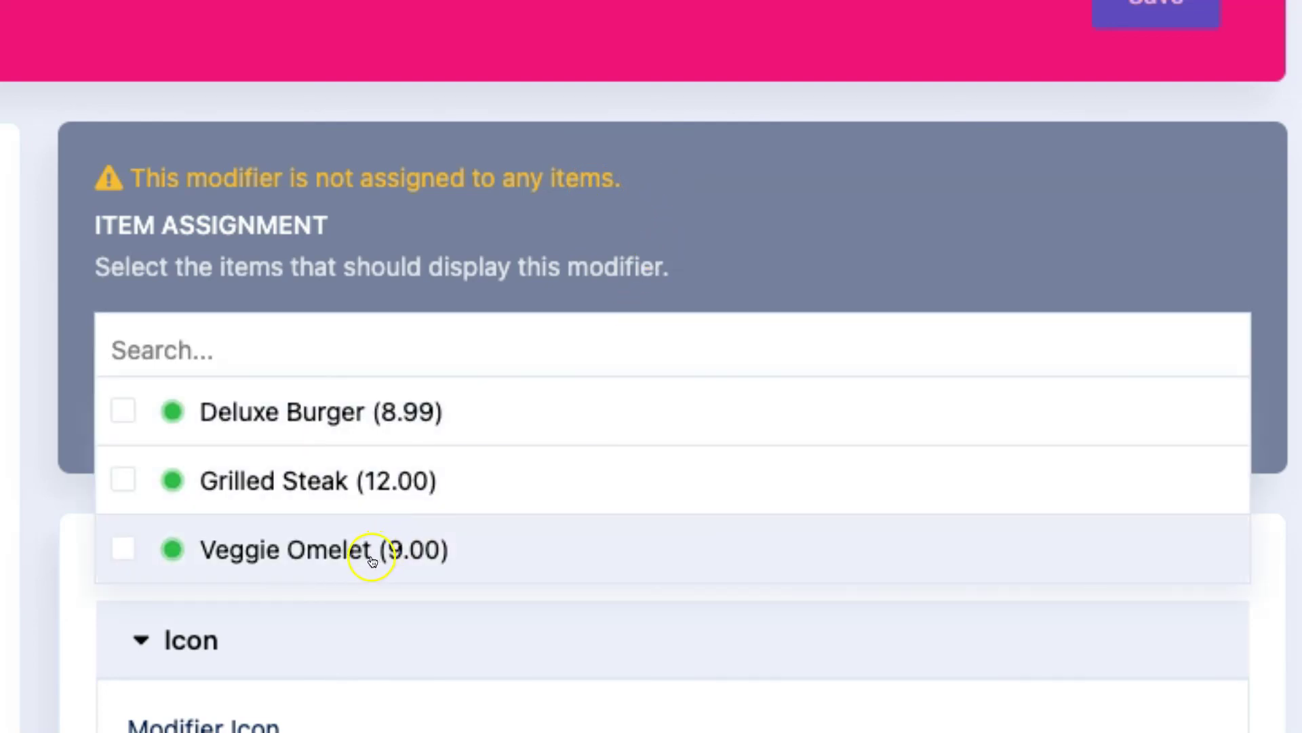